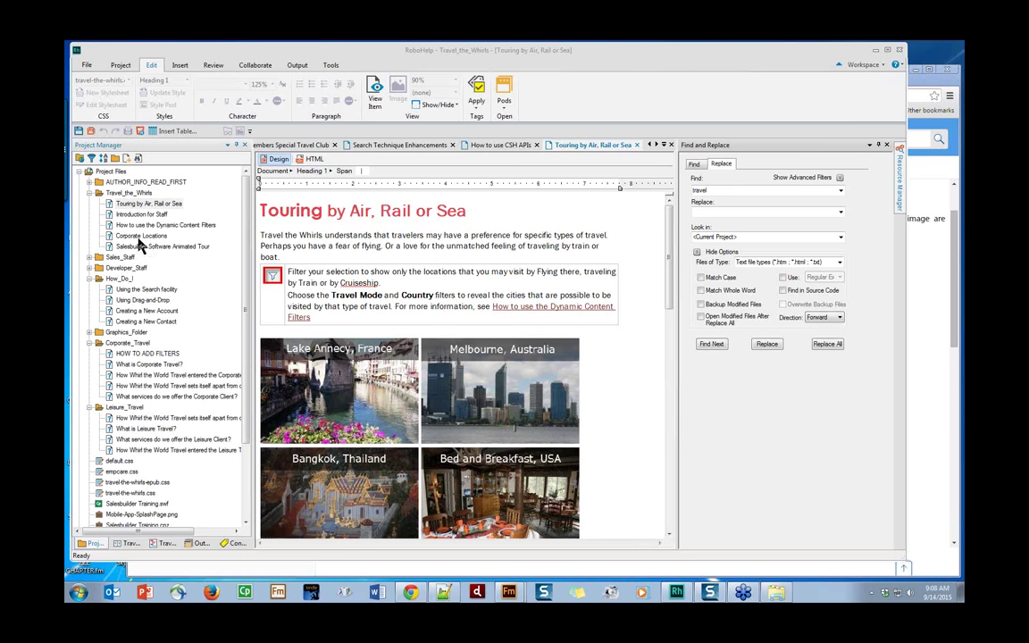
Shift the RoboHelp window right and widen it so the topic's opening paragraph reflows.
click(561, 67)
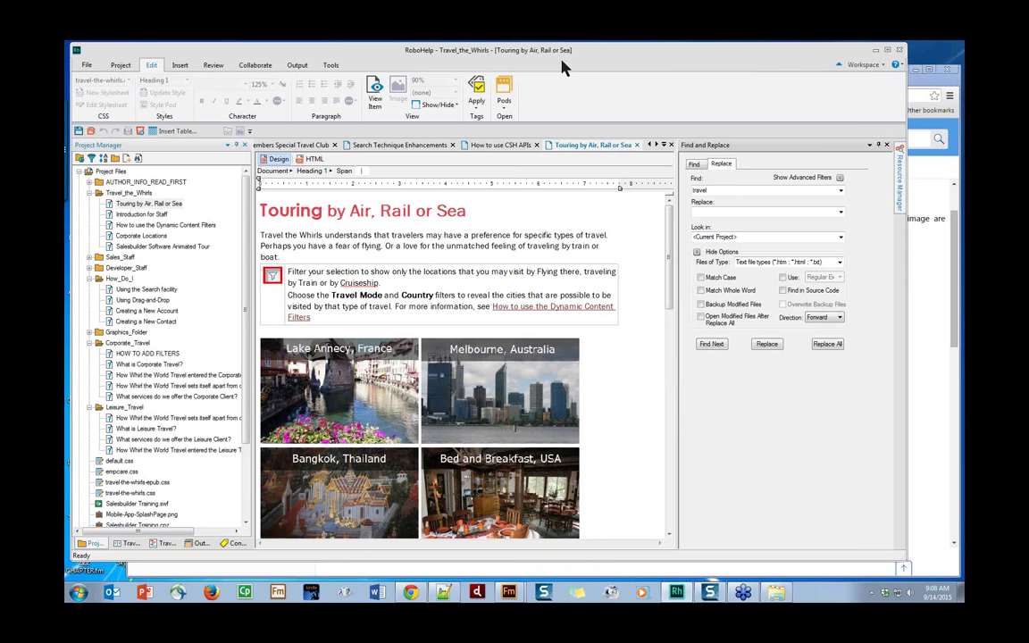
drag(560, 67, 586, 68)
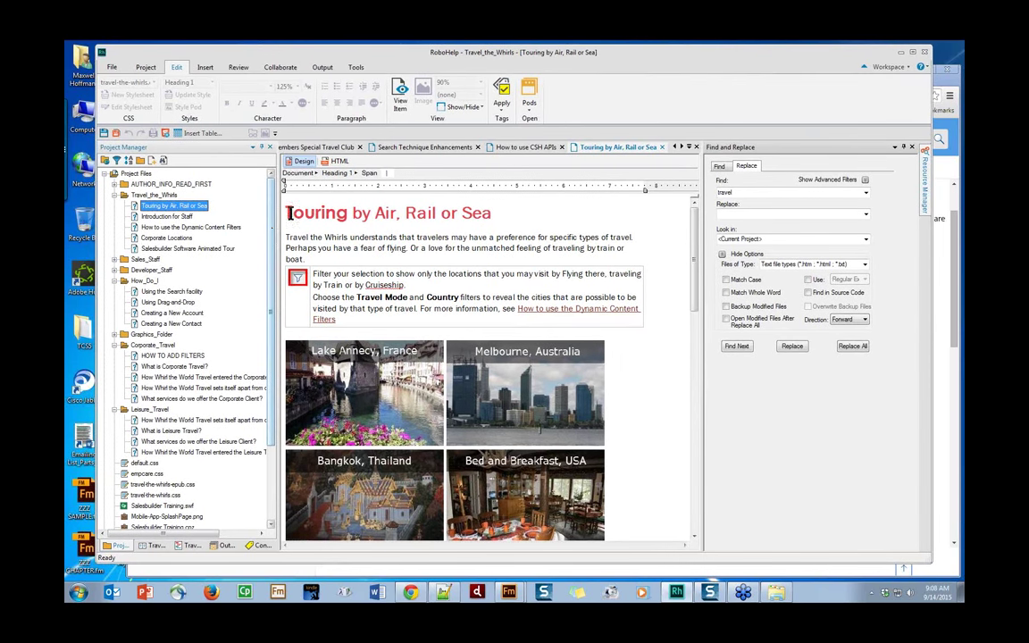
click(367, 249)
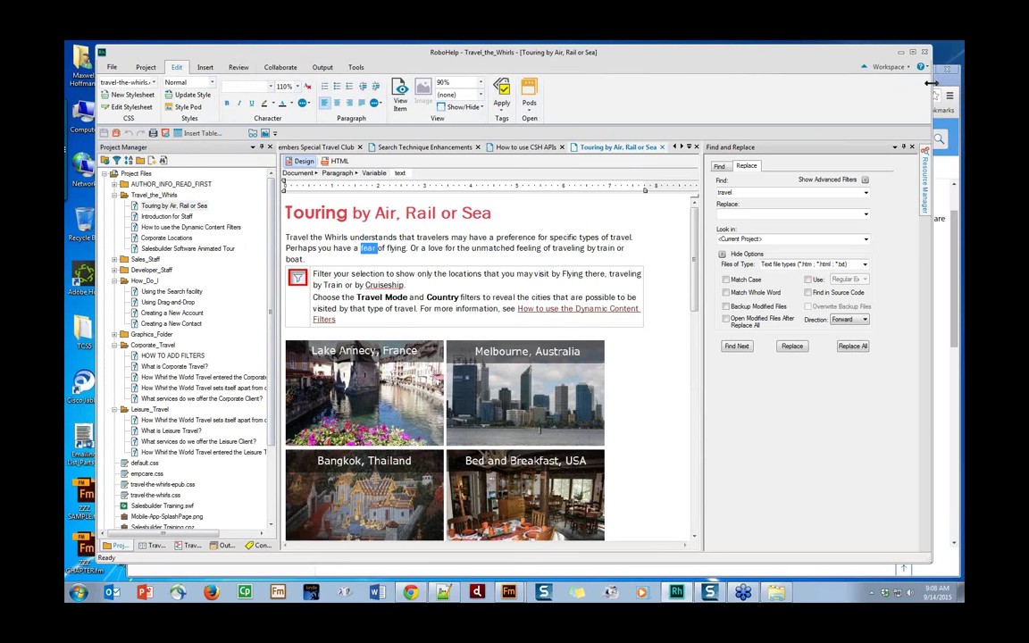
drag(933, 83, 938, 86)
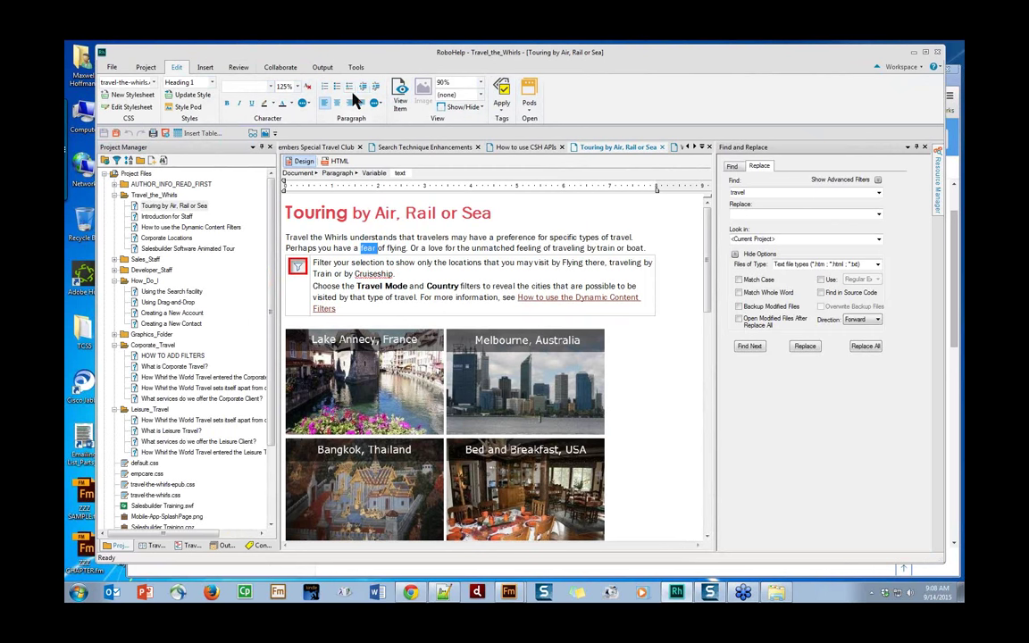
Select Air in the title, then reselect Touring by Air, Rail or Sea in Project Manager.
click(384, 217)
double_click(384, 215)
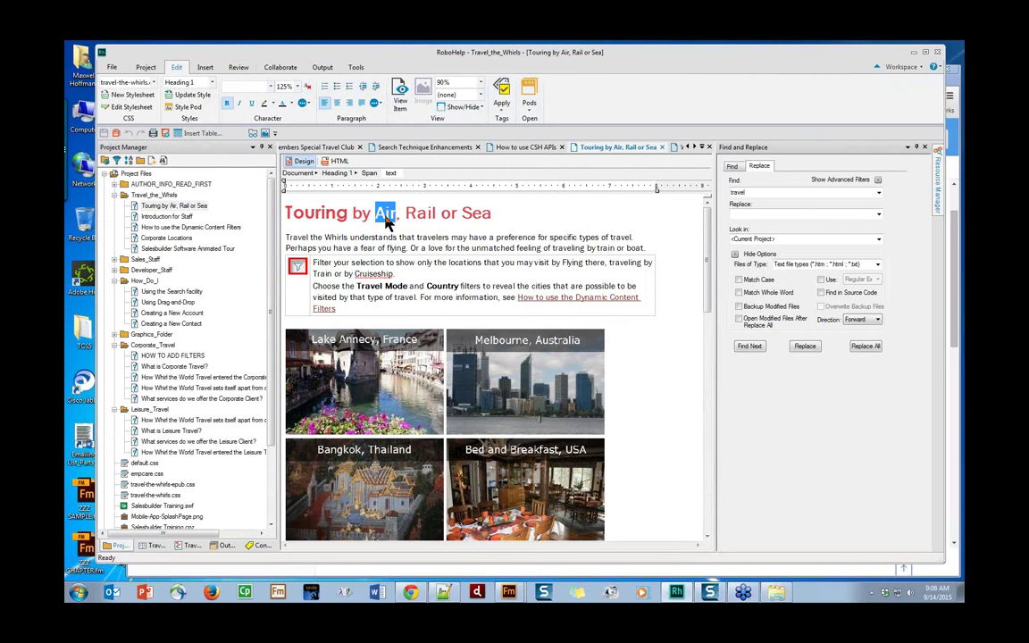
click(178, 207)
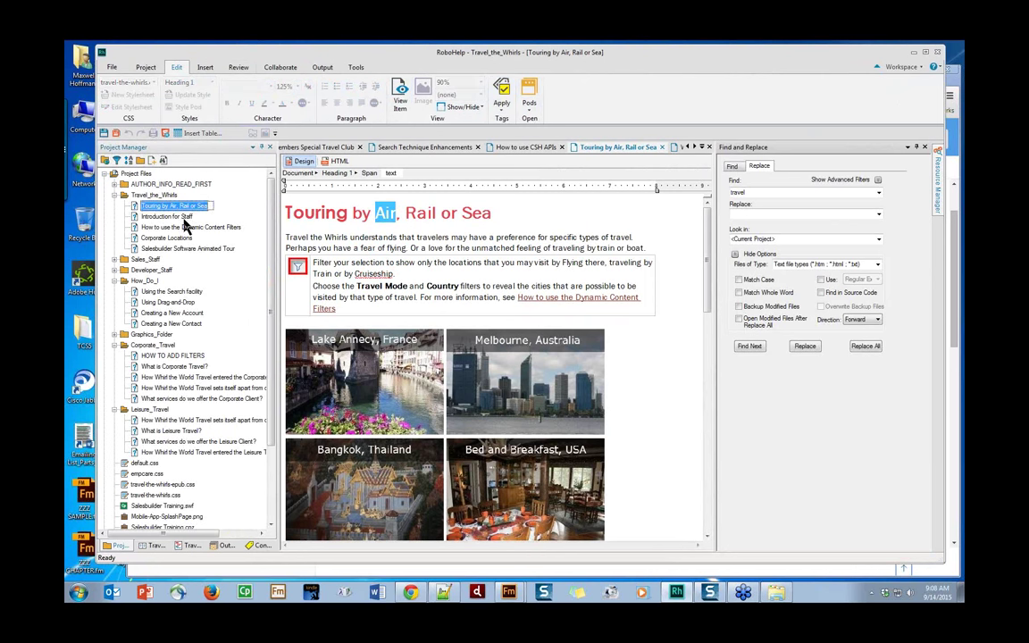
click(182, 216)
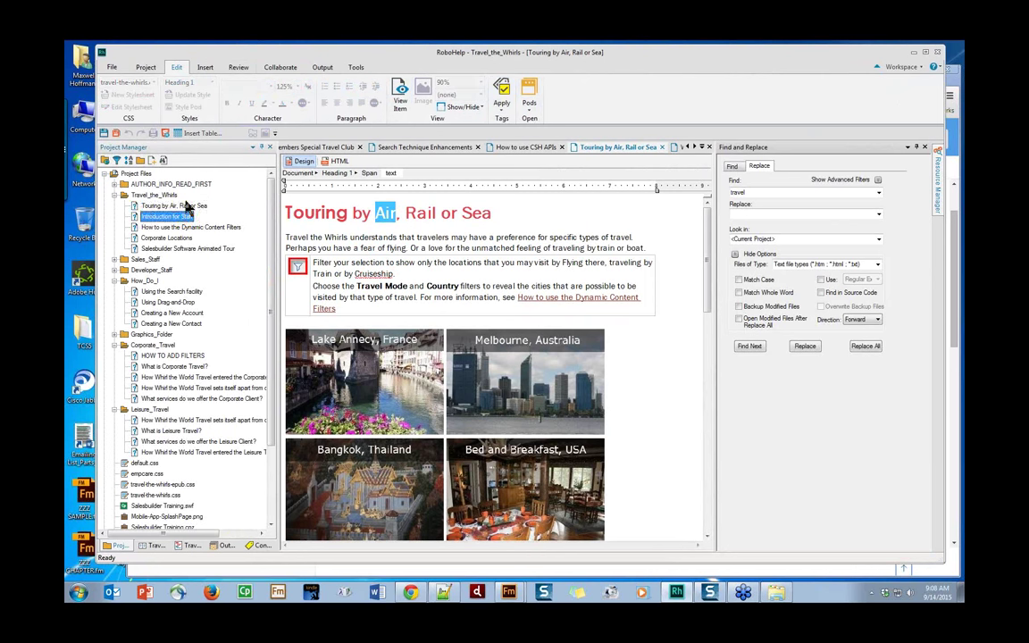
click(183, 205)
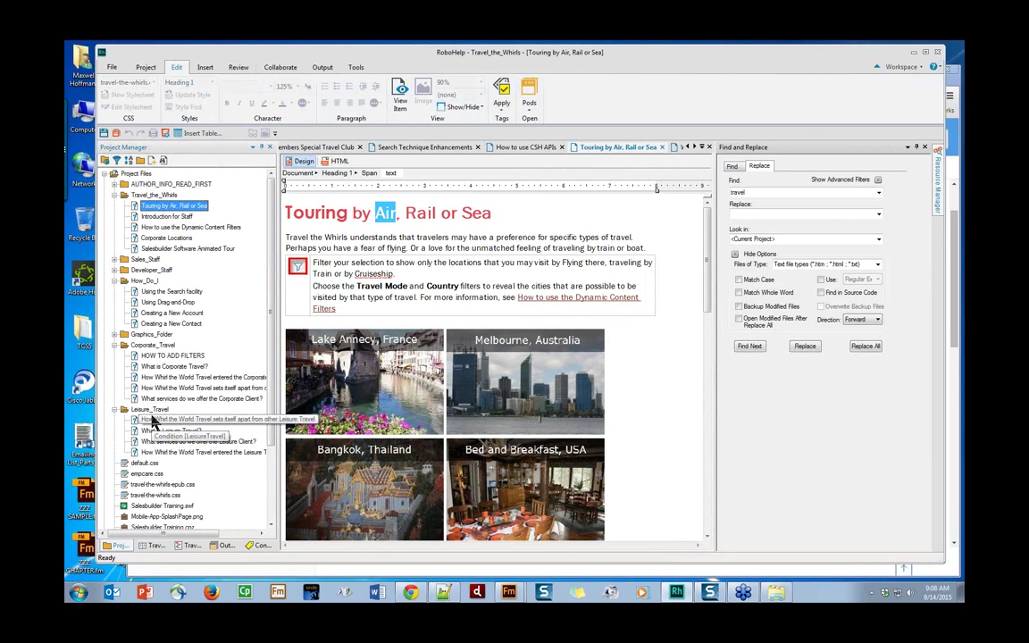
Switch RoboHelp to the Review workspace layout with glossary, outputs and topic list panes.
click(112, 71)
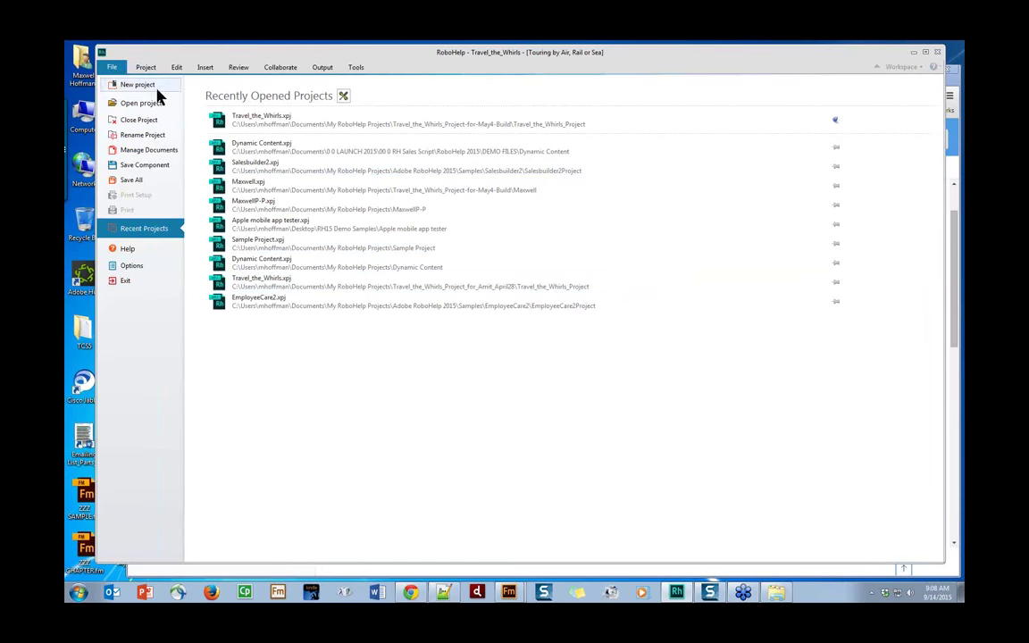
click(145, 69)
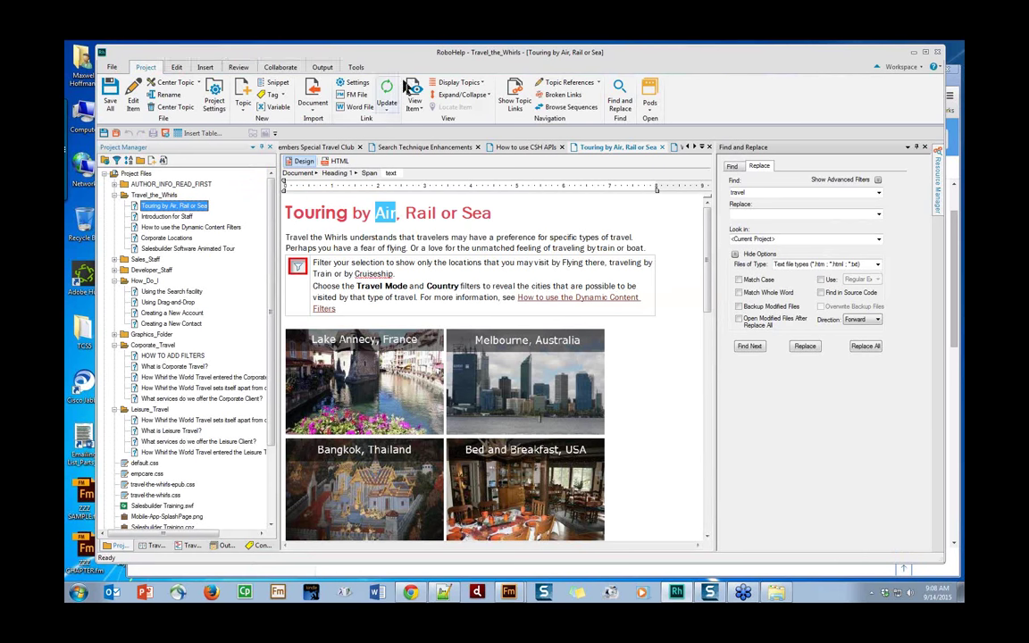
click(899, 67)
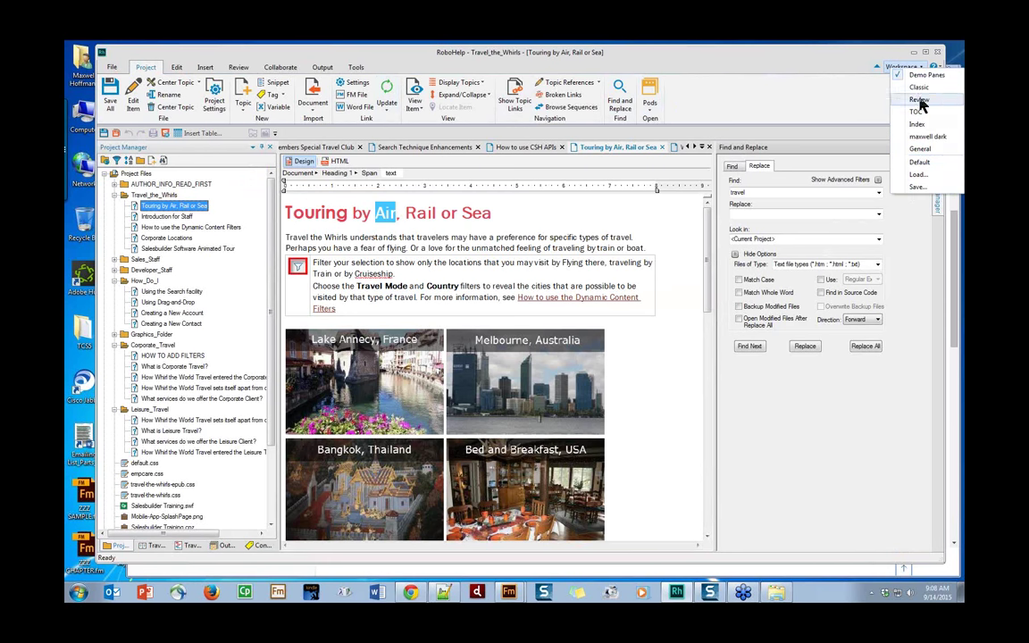
click(920, 99)
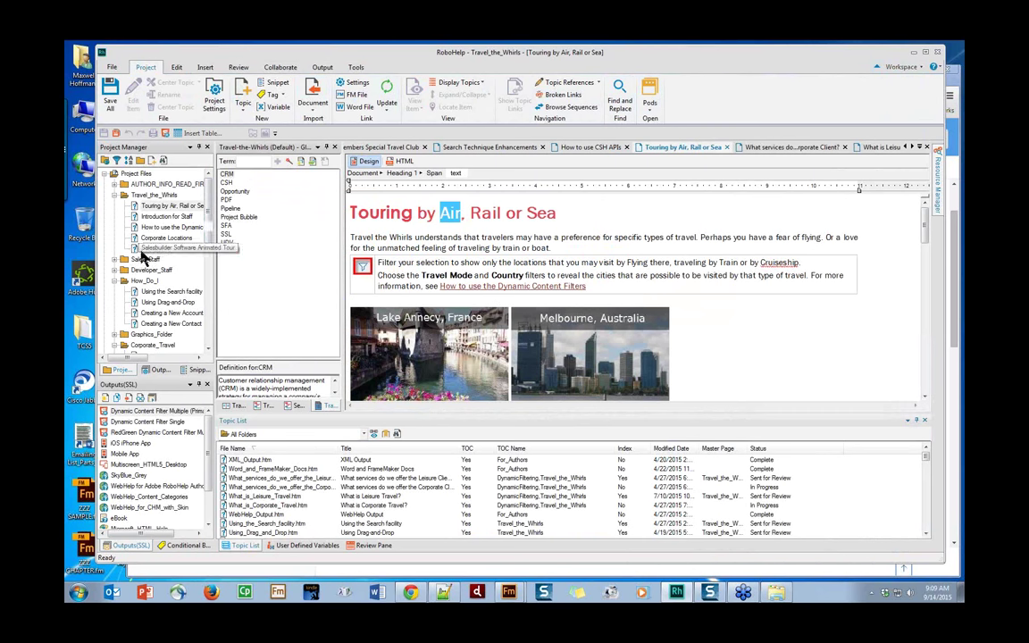
Restore the Demo Panes layout, reopen Touring by Air, Rail or Sea, and show the Output ribbon.
click(902, 67)
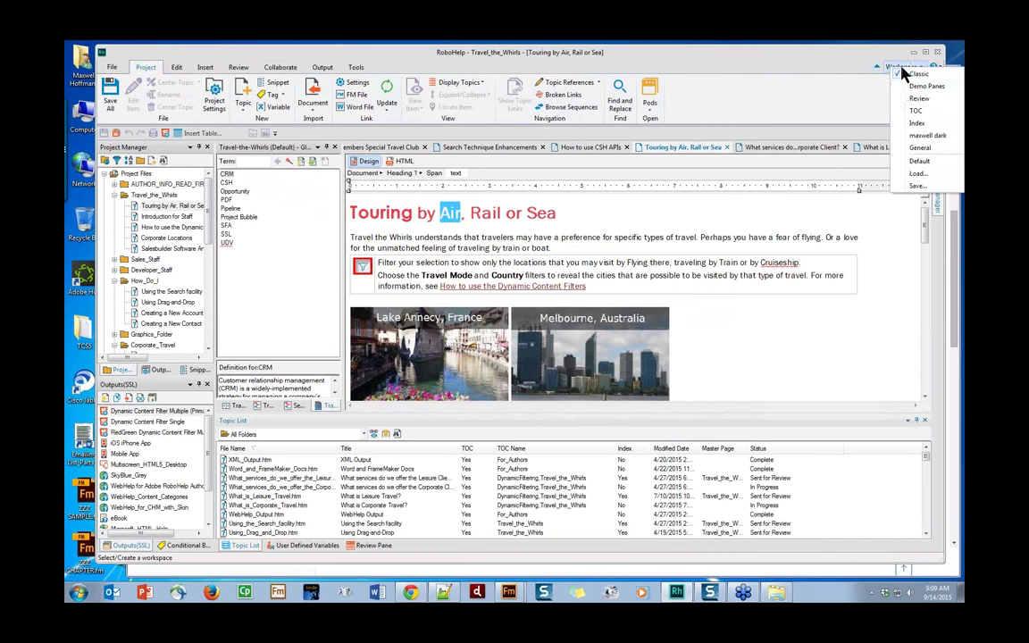
click(904, 87)
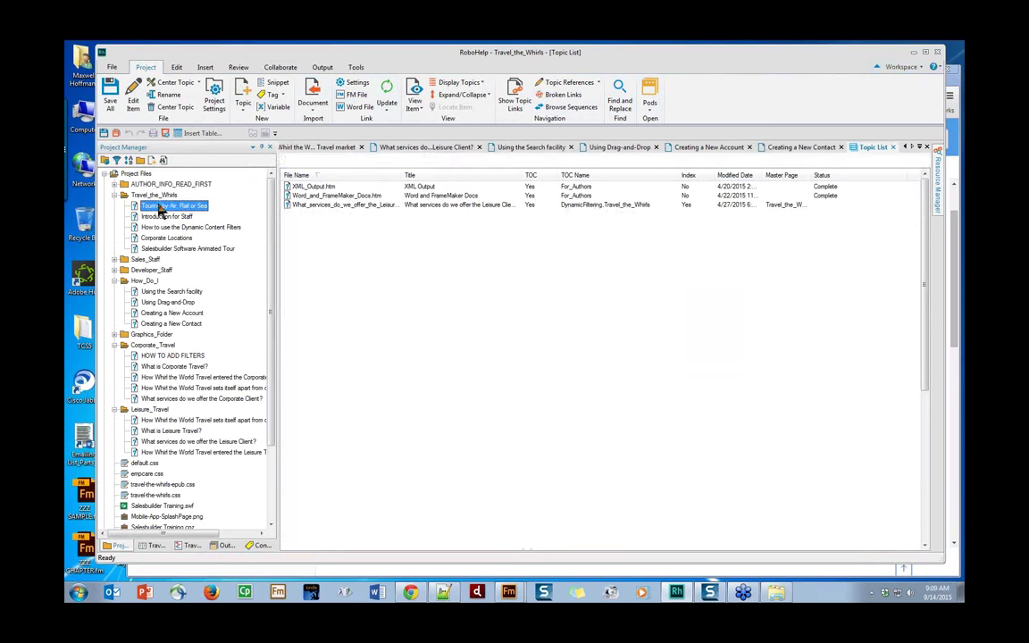
double_click(162, 206)
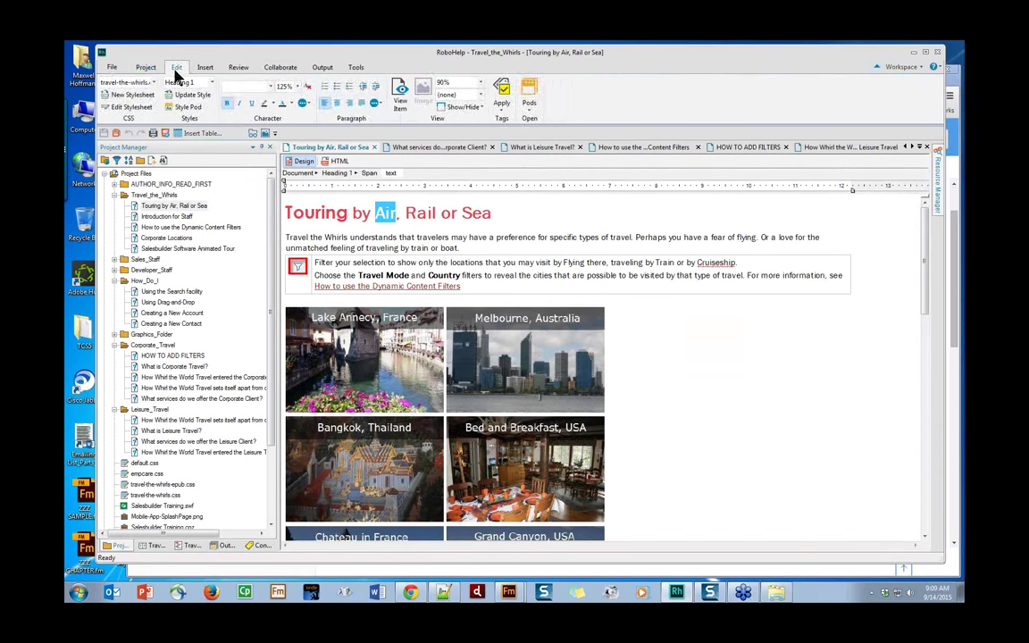
click(145, 68)
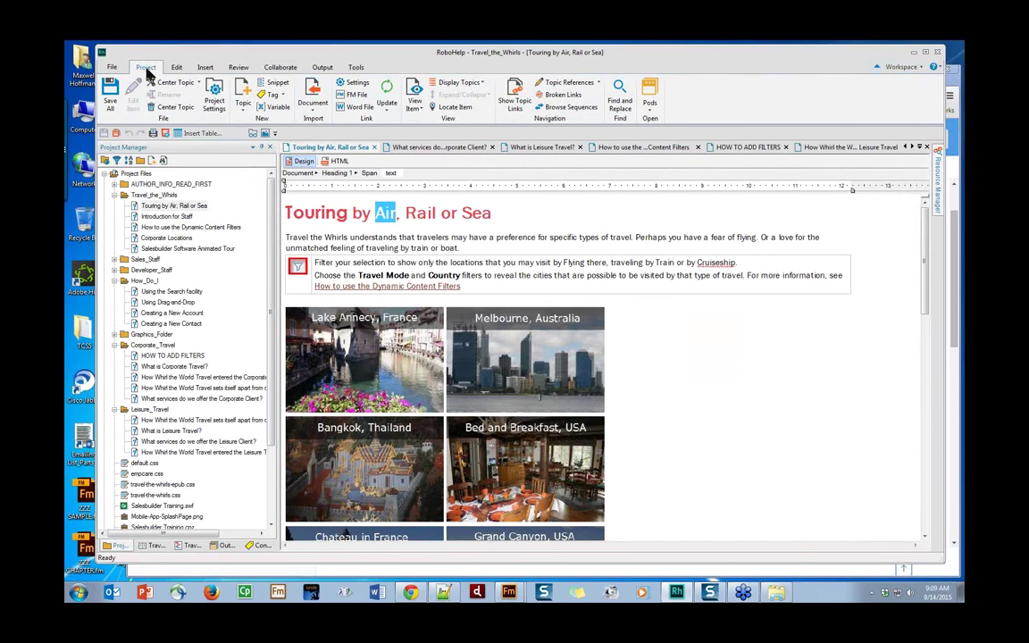
click(325, 71)
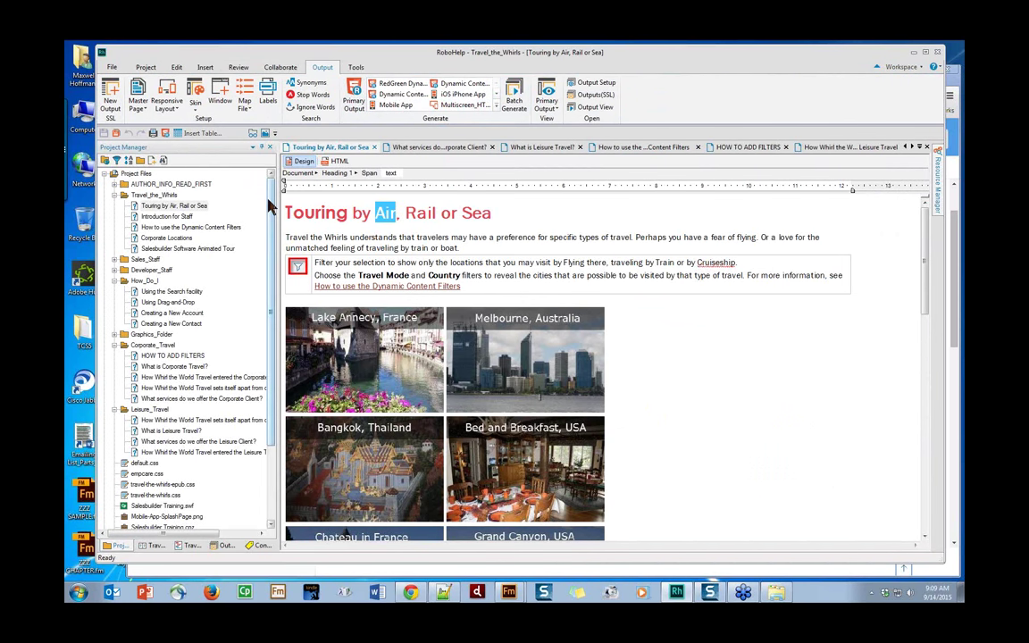
mouse_move(273, 210)
mouse_down()
mouse_move(294, 269)
mouse_move(283, 185)
mouse_up()
double_click(462, 210)
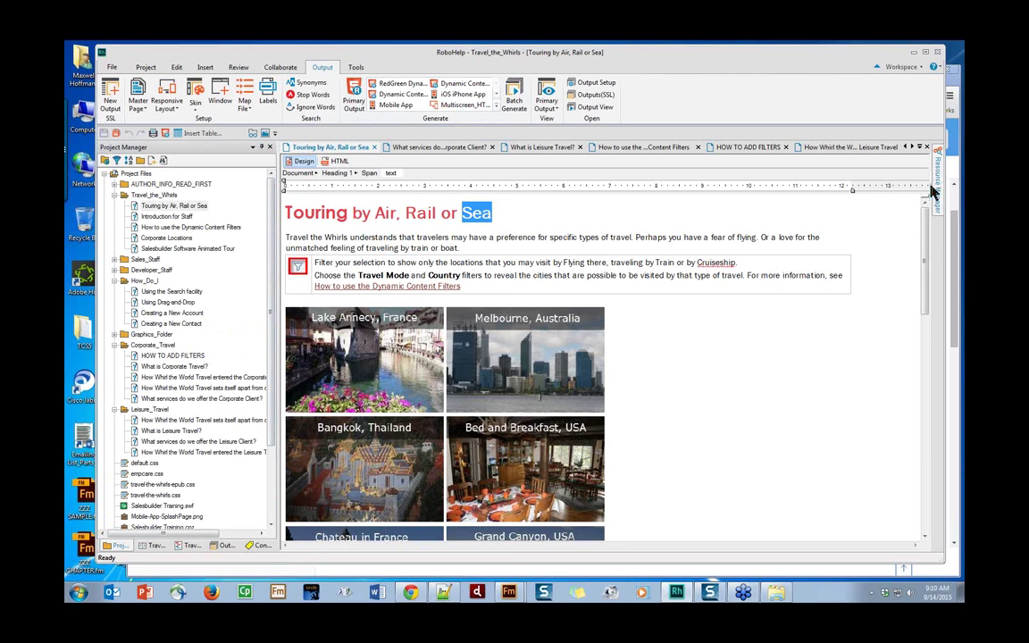
mouse_move(935, 189)
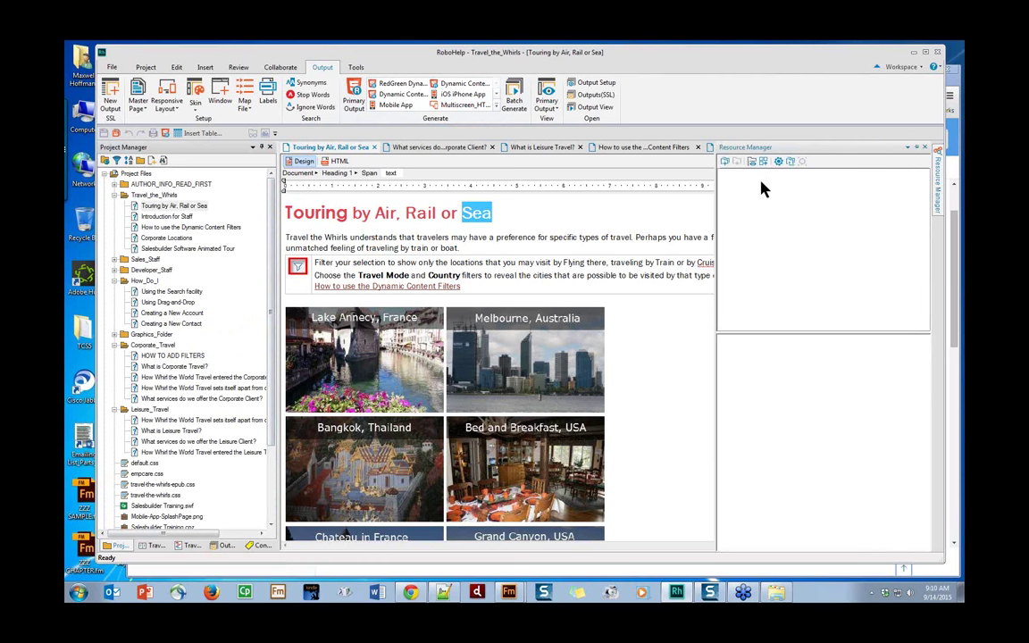
click(664, 238)
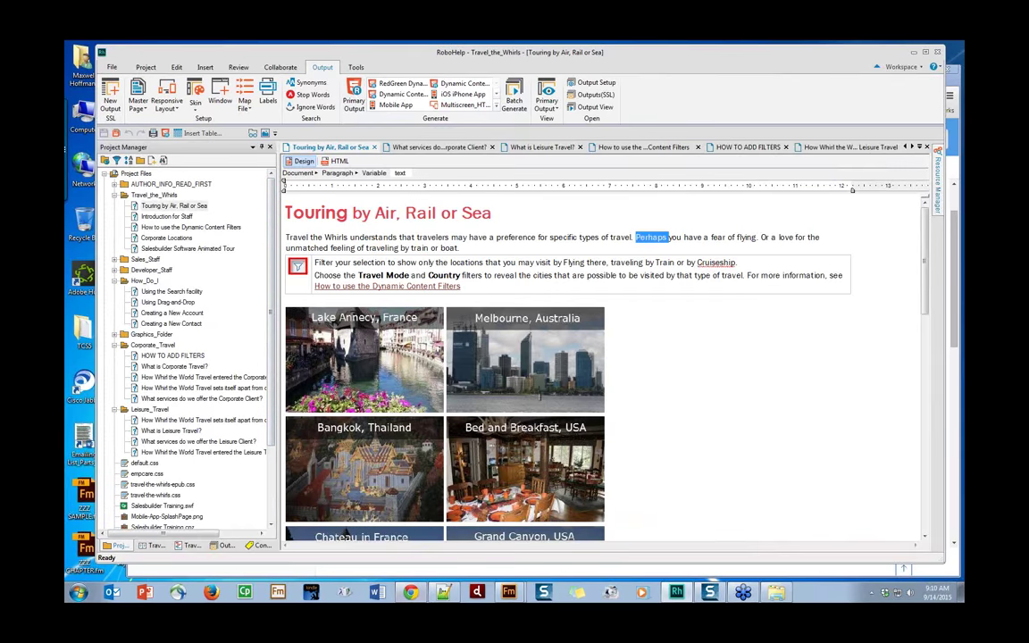
In Chrome's knowledge base, browse My Pipeline, Accounts, Opportunities, then Travel Market Packages, and return to RoboHelp.
click(411, 593)
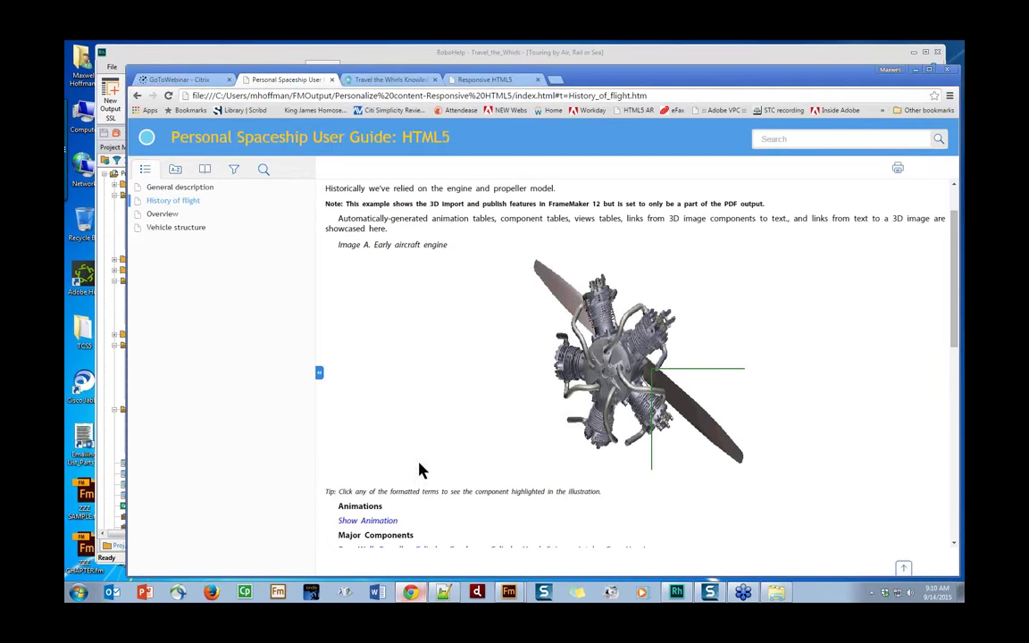
click(391, 80)
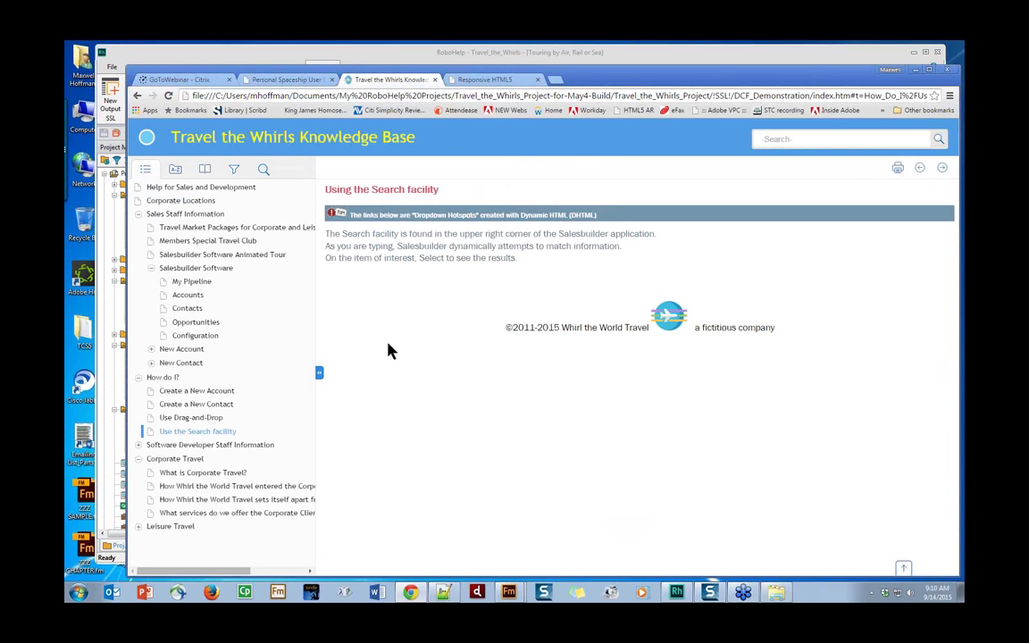
click(197, 282)
click(196, 296)
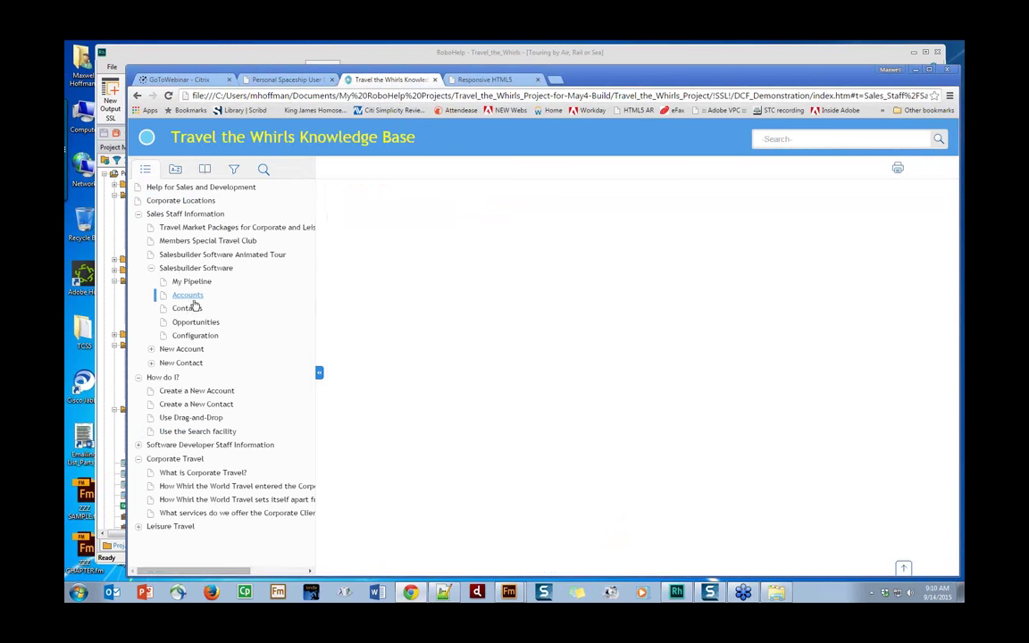
click(191, 323)
click(203, 228)
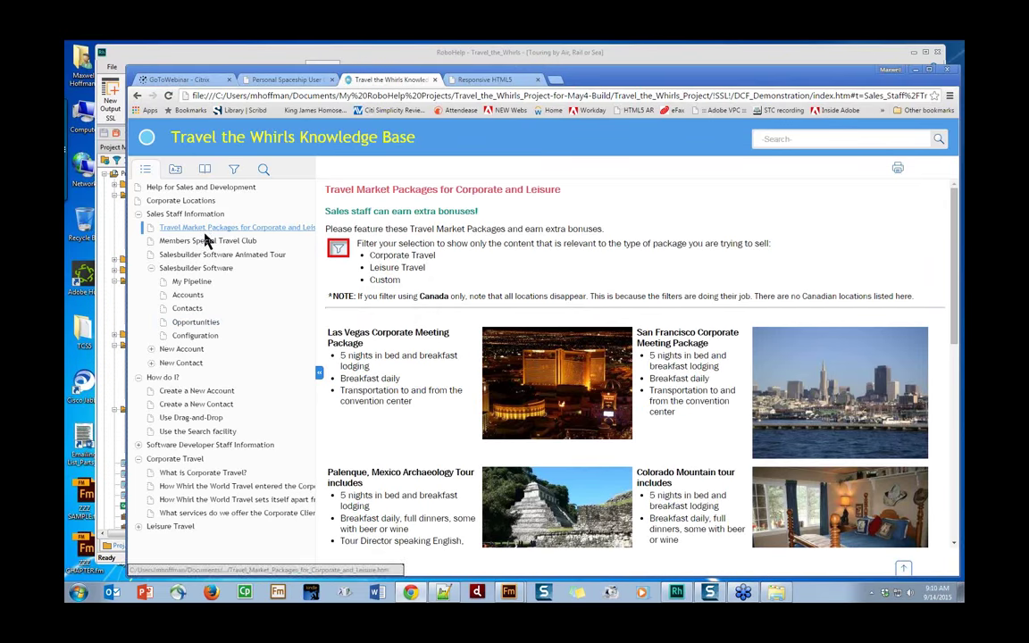
click(277, 54)
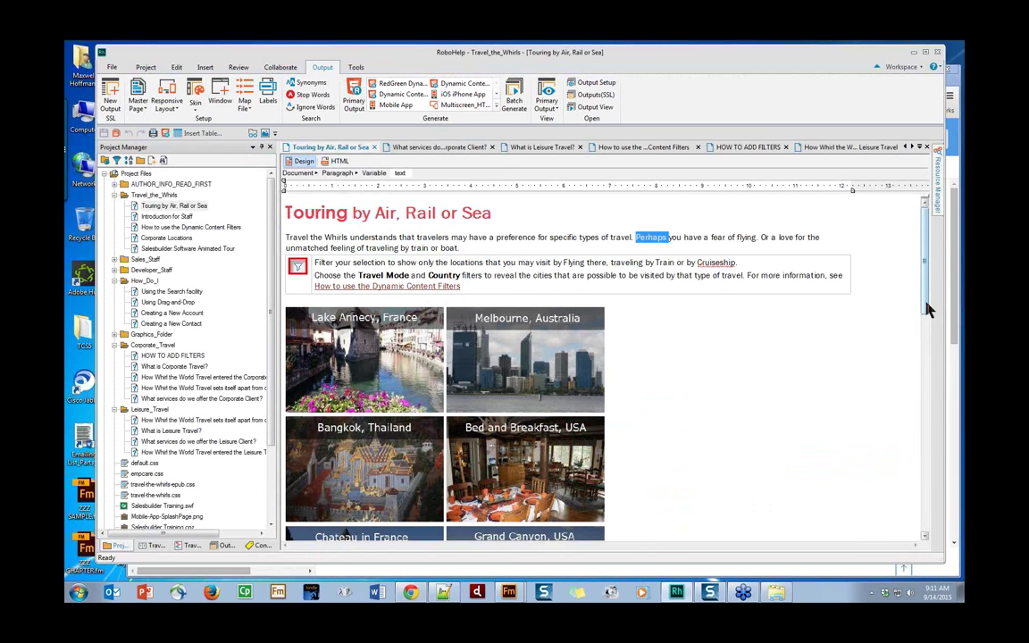
Scroll the RoboHelp topic editor, then switch to the Chrome knowledge base with Alt+Tab.
mouse_move(925, 310)
mouse_down()
mouse_move(928, 528)
mouse_move(928, 308)
mouse_up()
key(alt+Tab)
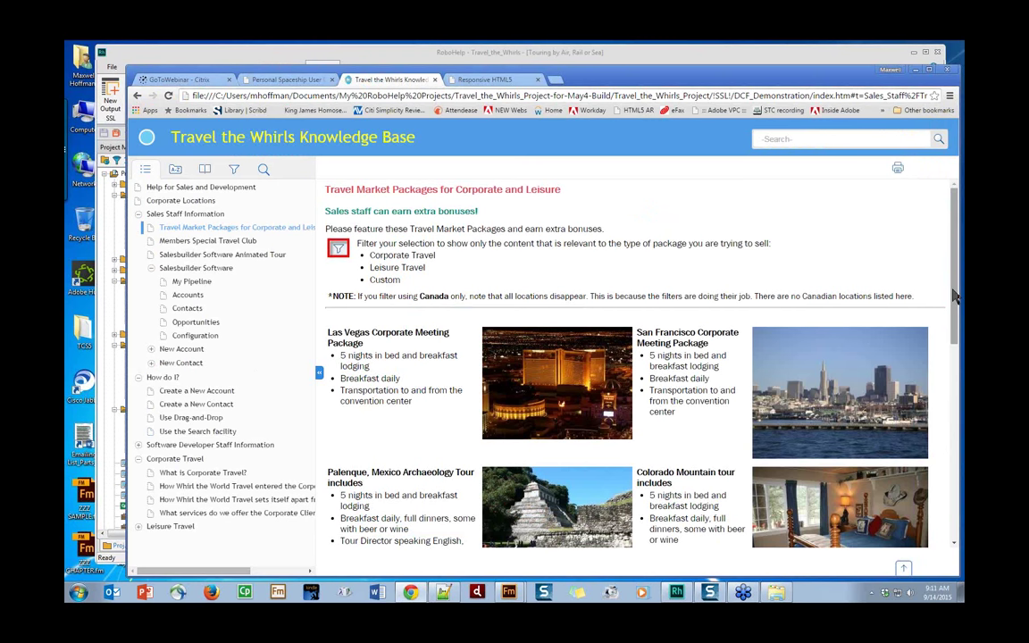
Scroll the Travel Market Packages page and show the Filter by pane with Company Role, Travel Market Type and Country Location.
drag(954, 296, 952, 360)
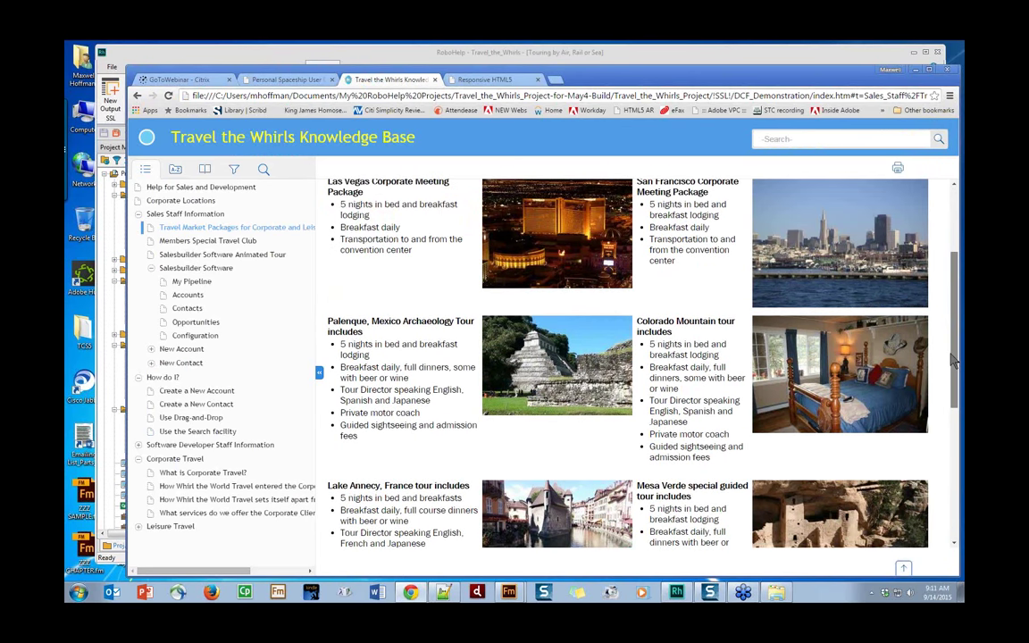
scroll(952, 360, down, 3)
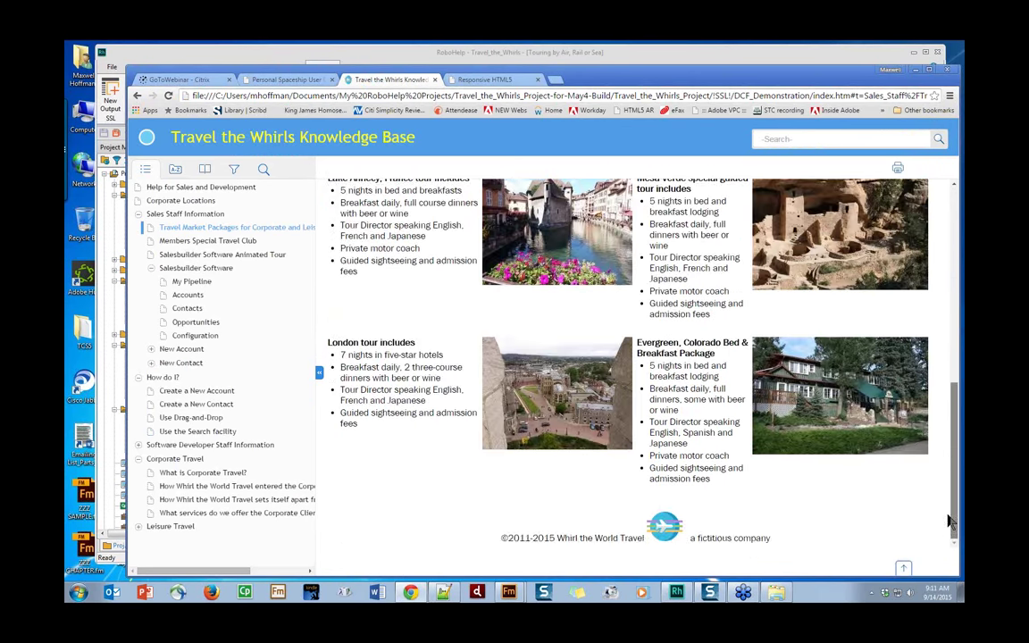
scroll(611, 236, up, 5)
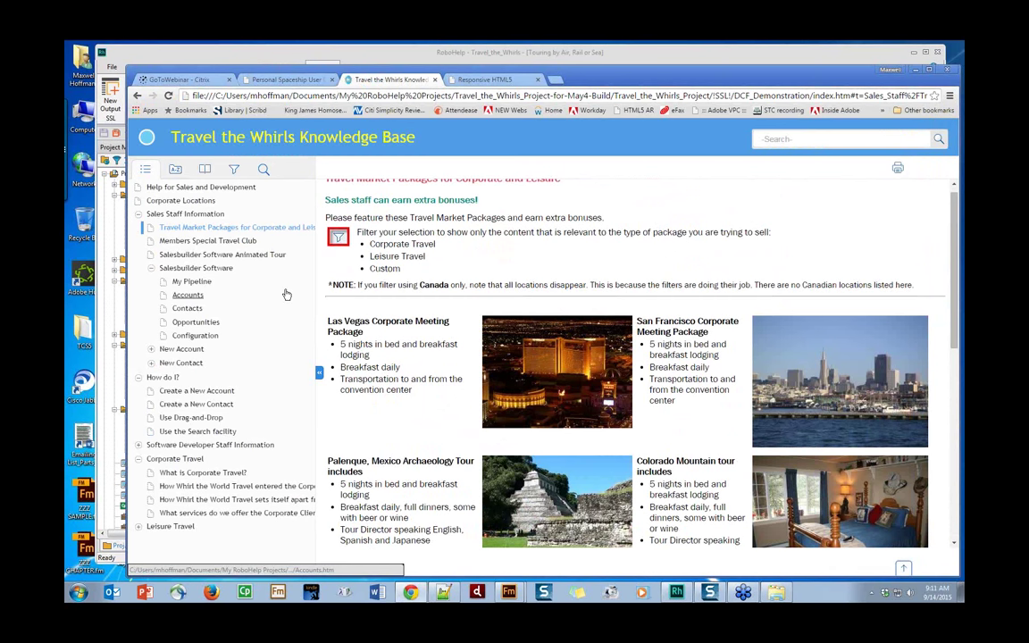
click(234, 171)
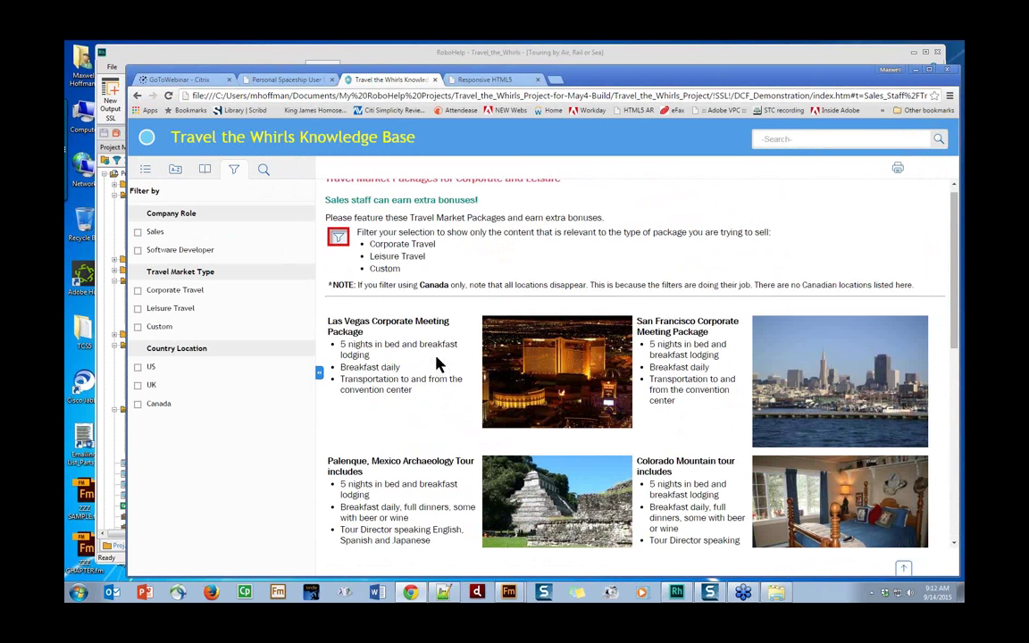
Scroll through the packages page in Chrome, then bring the RoboHelp project window forward.
scroll(634, 523, down, 1)
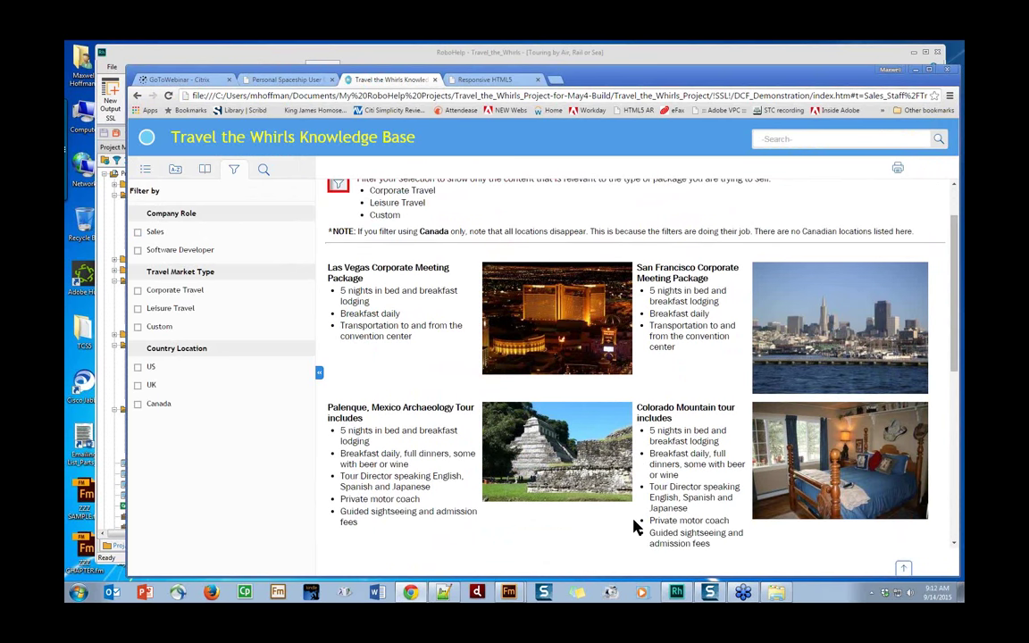
scroll(634, 524, down, 2)
scroll(631, 525, up, 3)
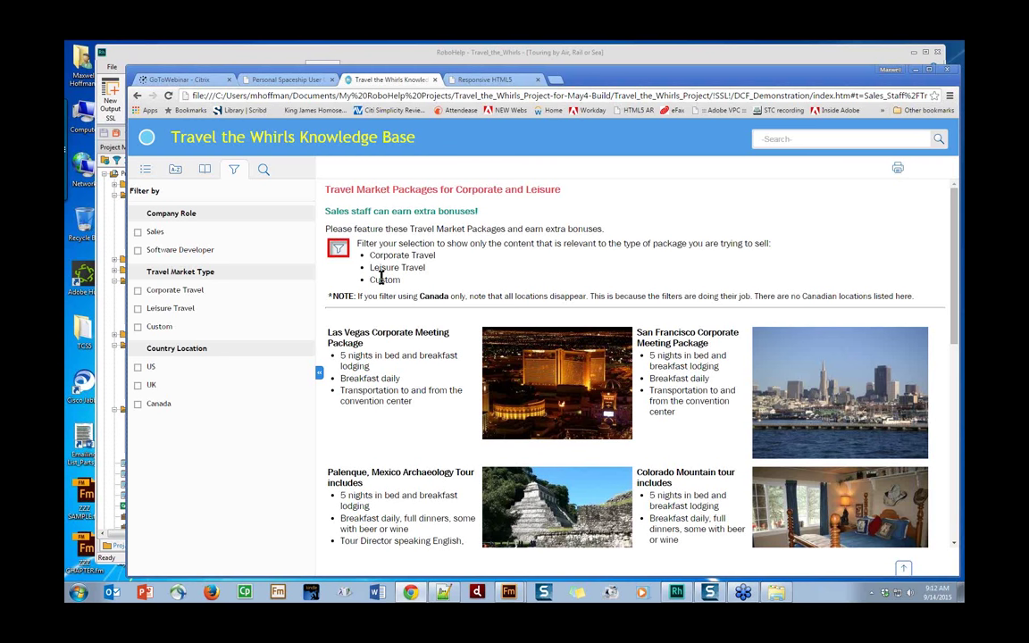
scroll(698, 494, down, 5)
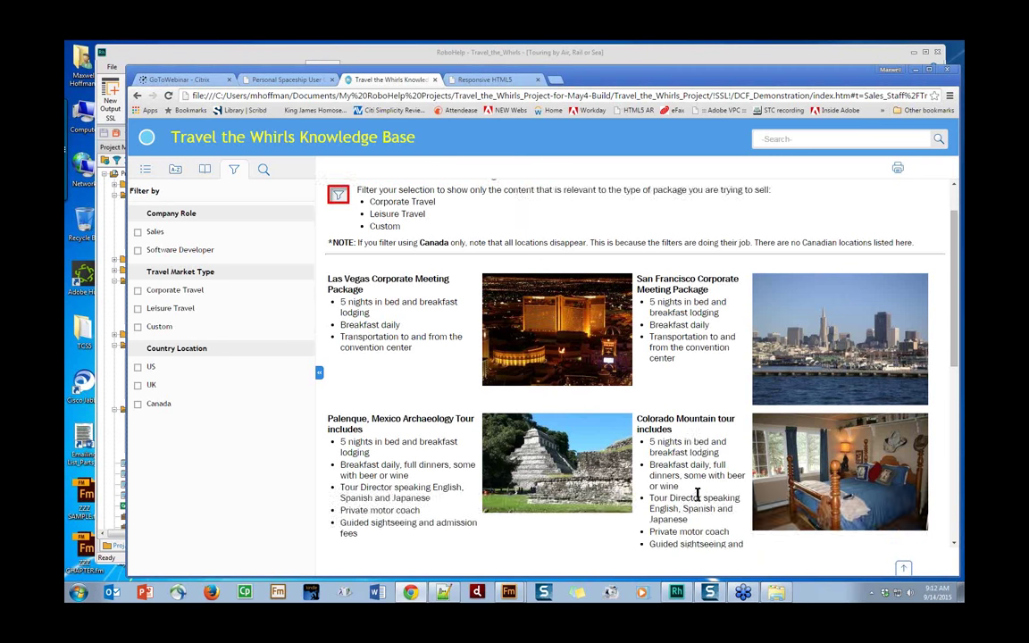
scroll(675, 503, up, 10)
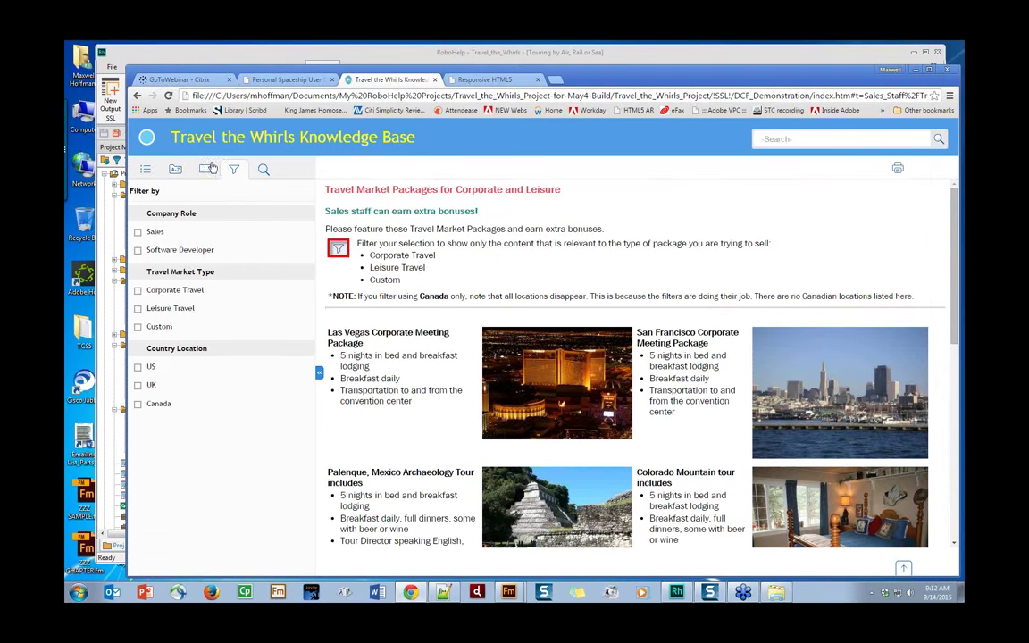
click(253, 52)
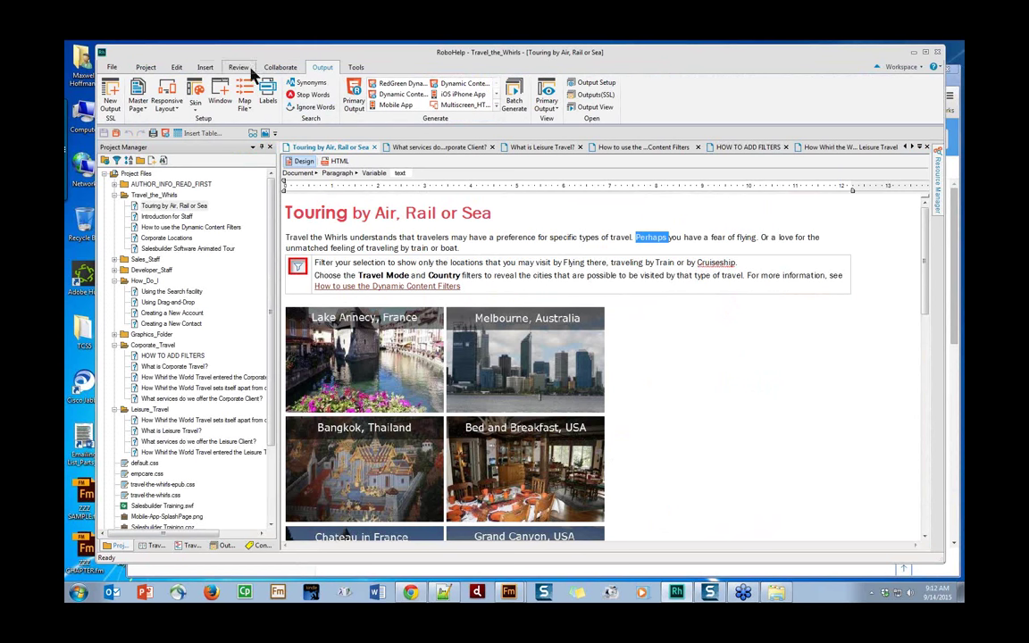
Show the Edit ribbon and scroll through the Touring by Air, Rail or Sea topic.
click(175, 69)
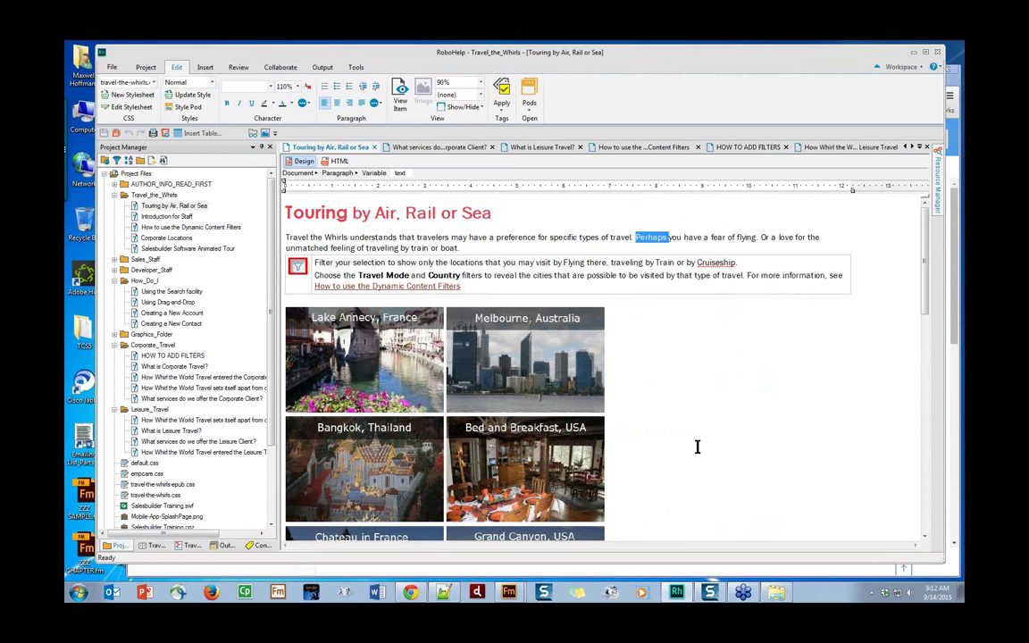
scroll(696, 447, down, 4)
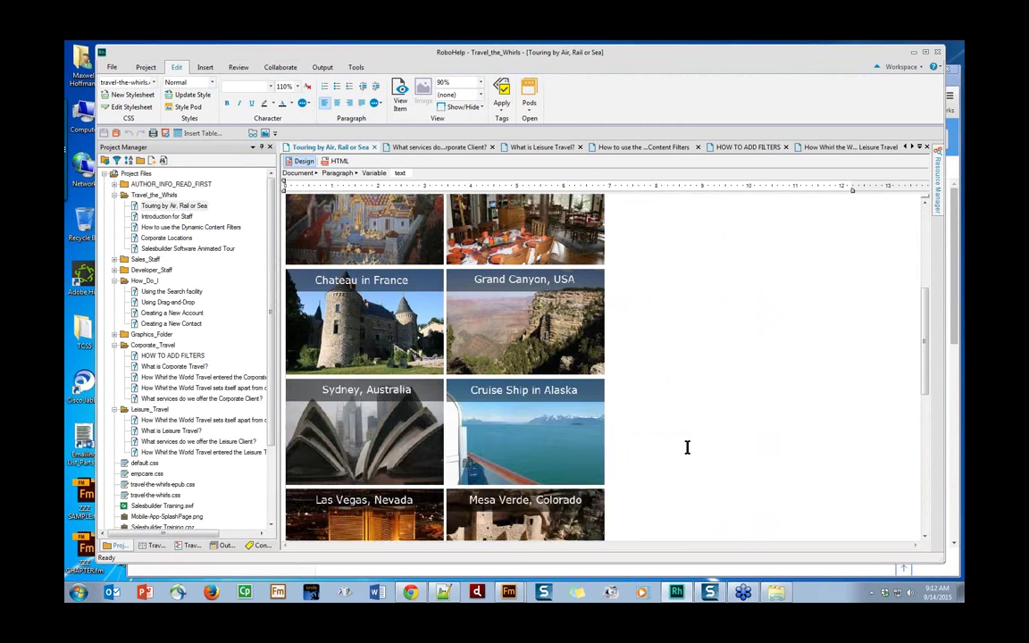
scroll(687, 447, down, 4)
scroll(687, 447, up, 2)
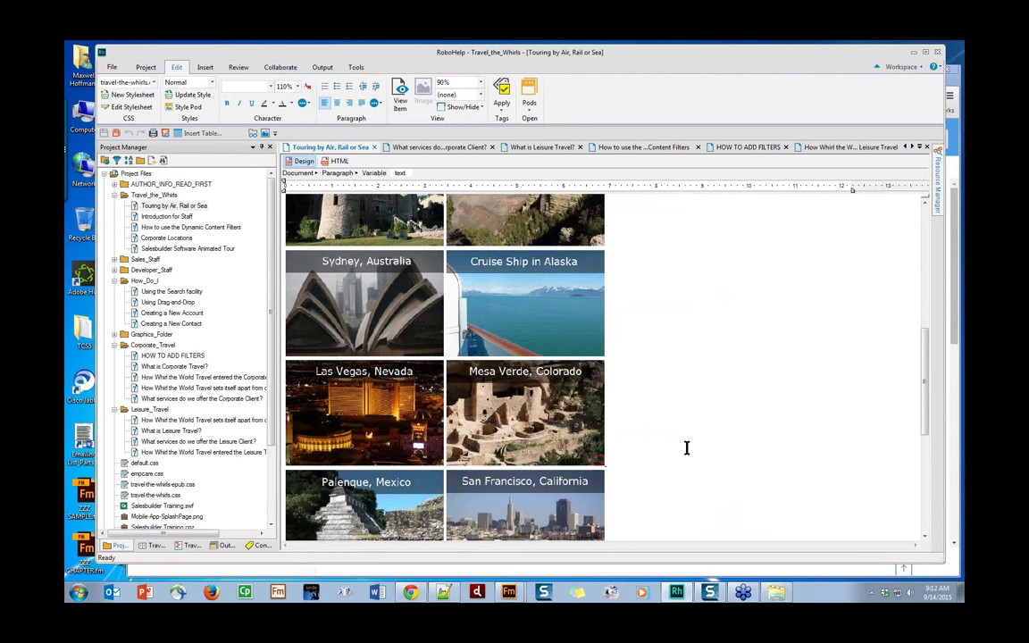
scroll(687, 447, up, 6)
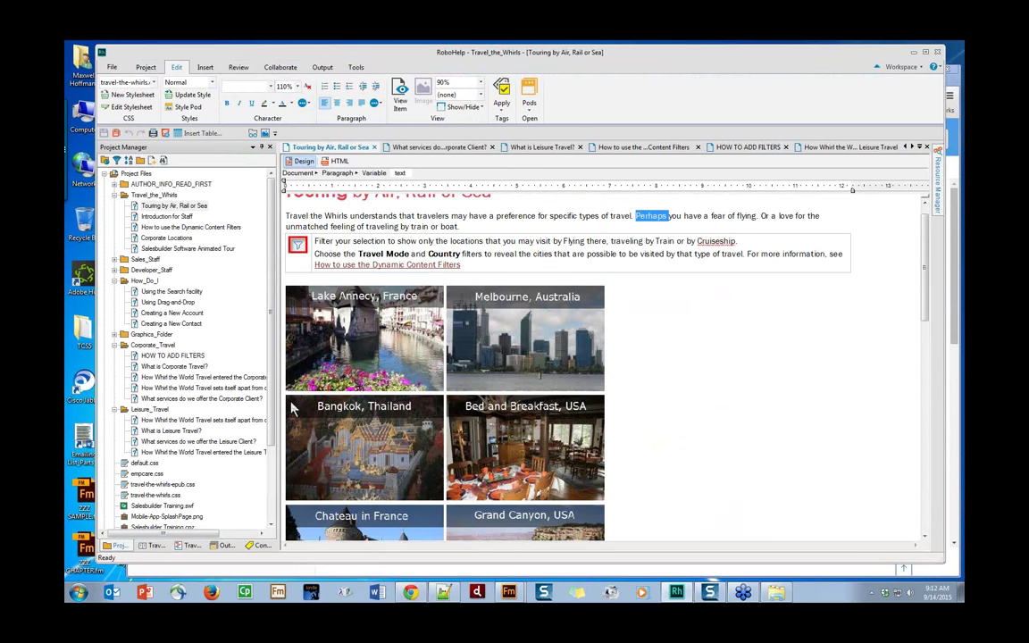
Open What is Corporate Travel? and other Corporate_Travel topics, then return to Touring by Air, Rail or Sea.
click(165, 368)
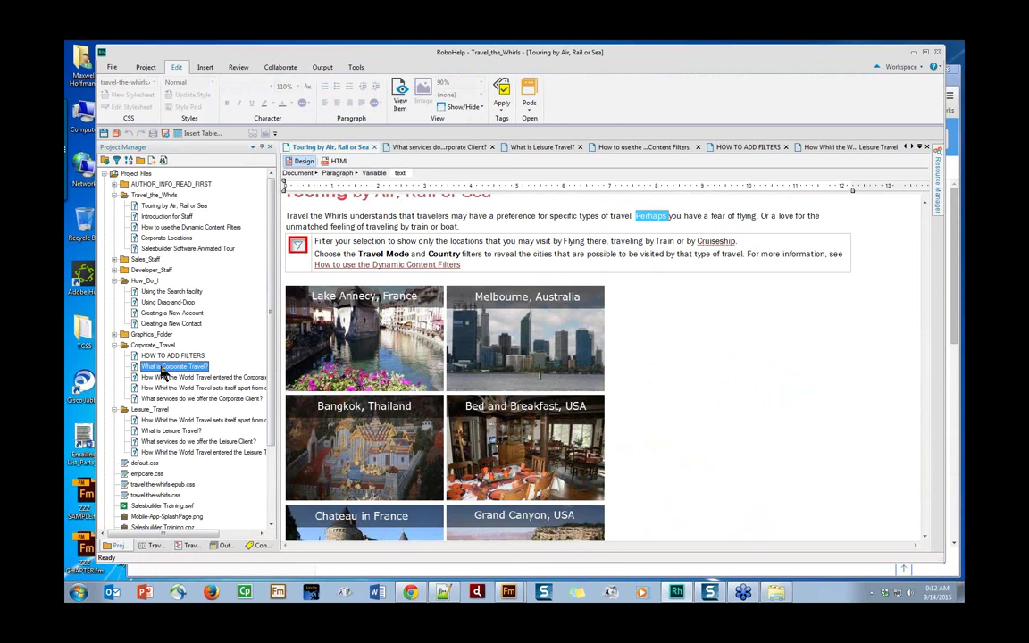
double_click(165, 368)
double_click(178, 377)
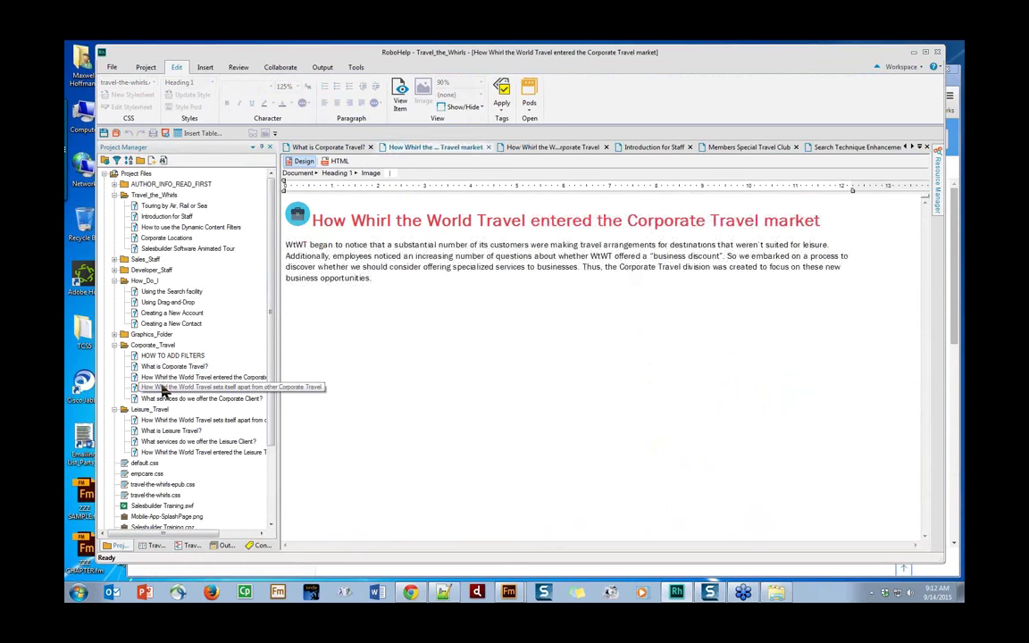
double_click(163, 390)
double_click(148, 409)
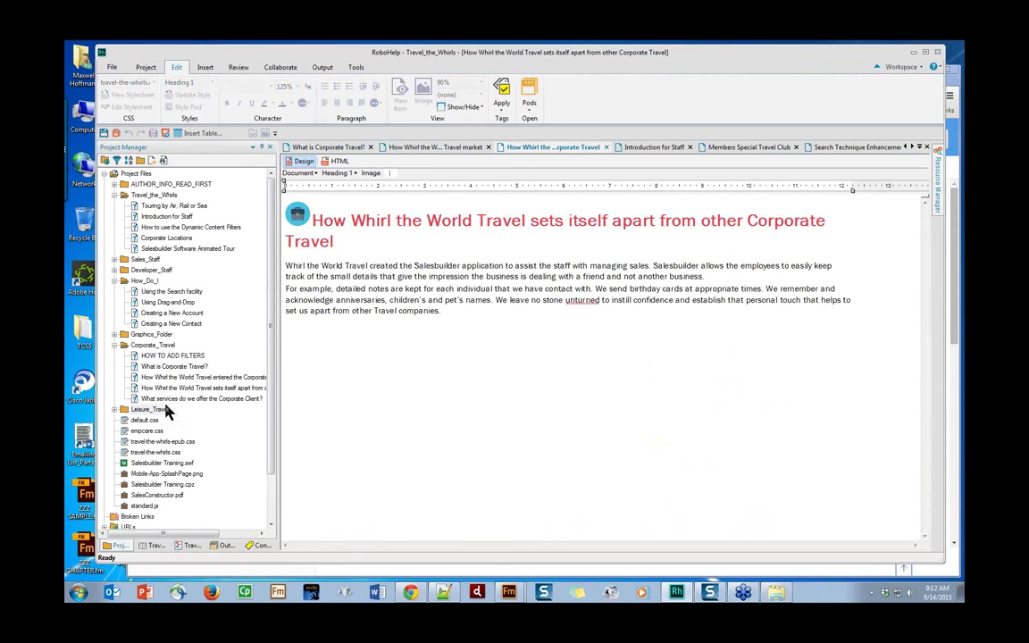
double_click(158, 206)
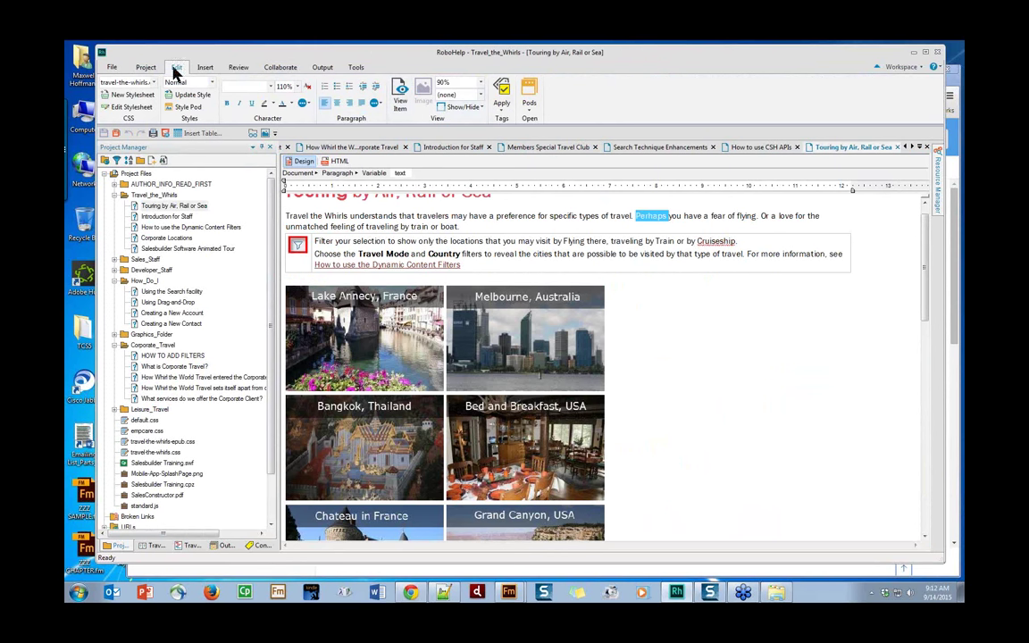
click(203, 69)
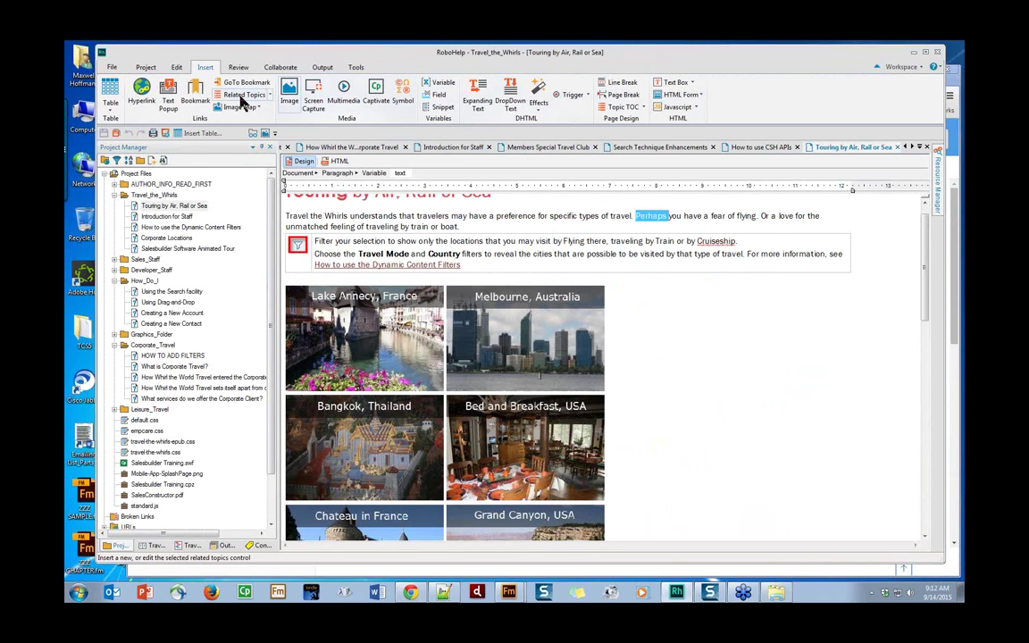
Turn on Conditional Areas marking in the editor and display the Conditional Build Tags pane.
click(176, 68)
click(463, 107)
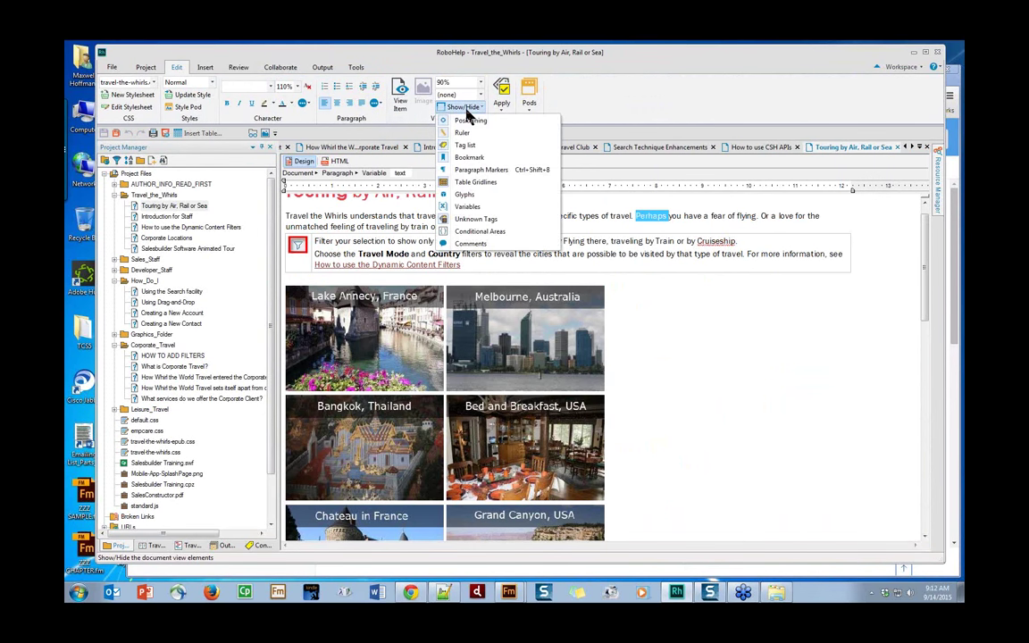
click(487, 230)
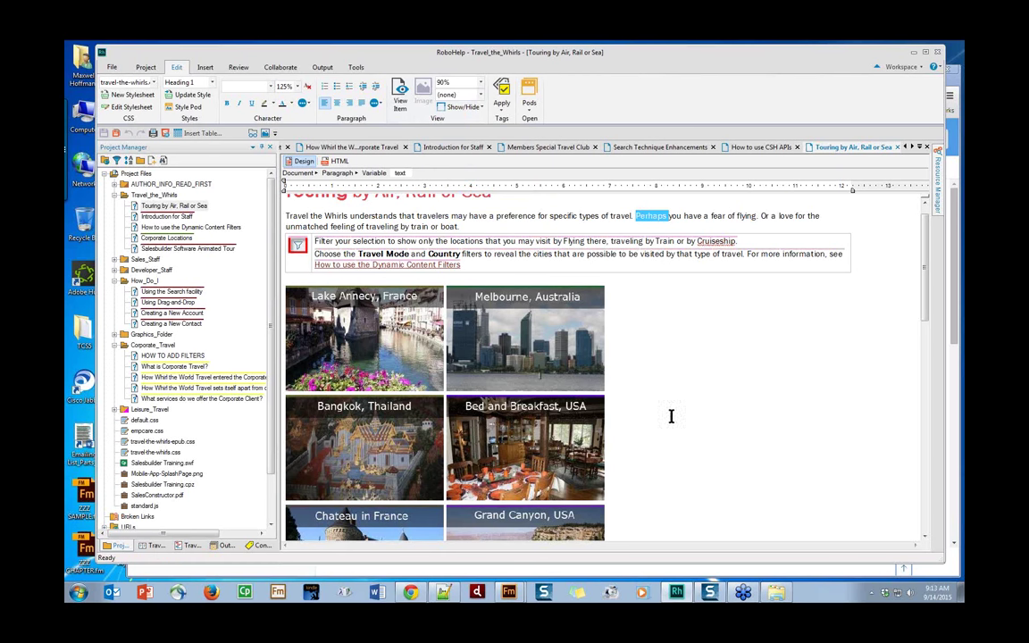
drag(926, 292, 924, 275)
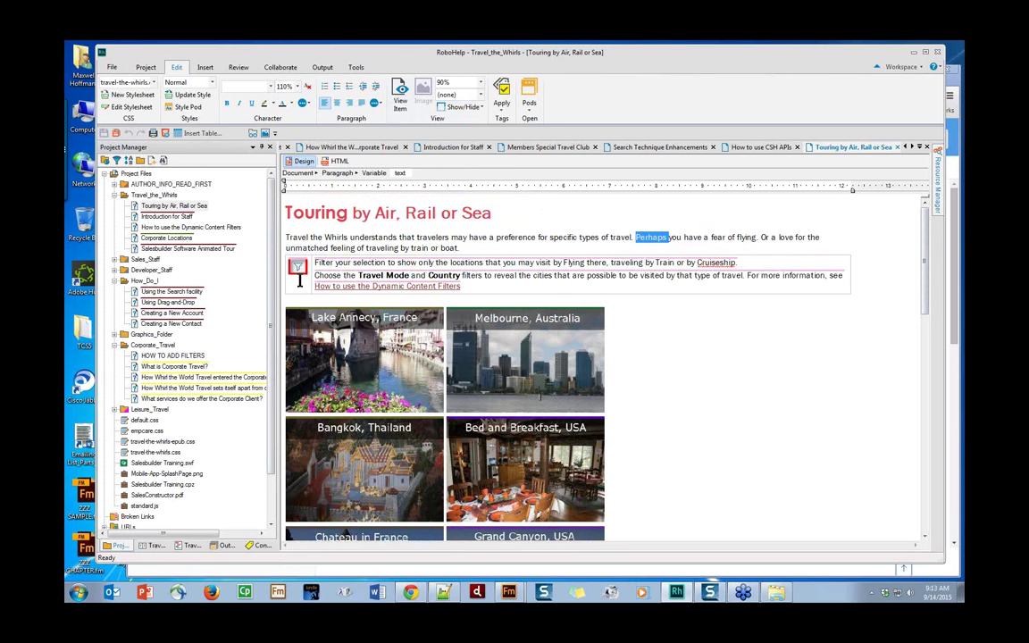
click(260, 546)
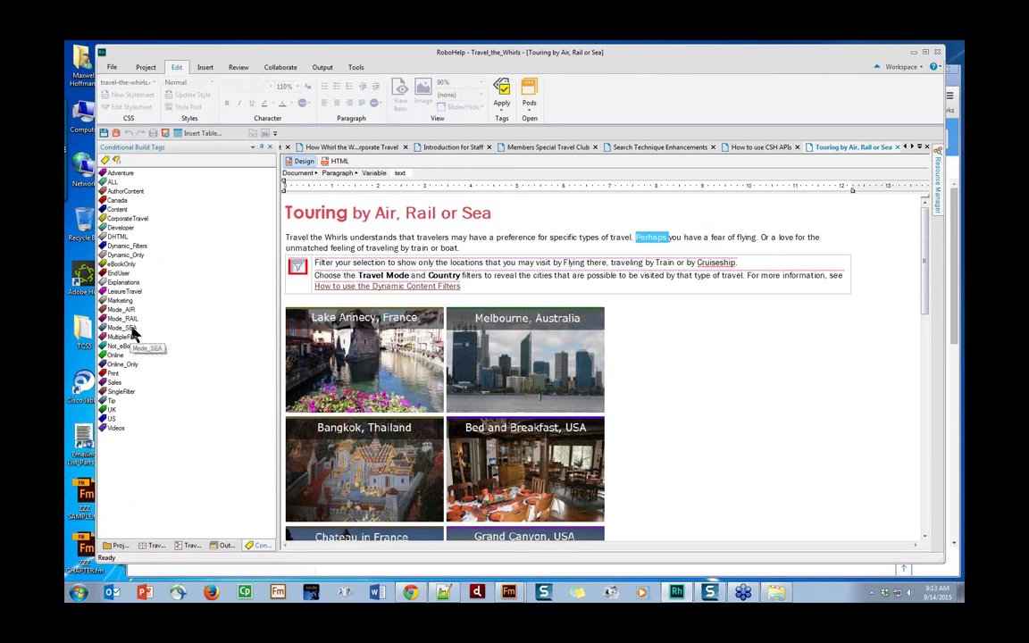
Apply the Mode_AIR condition tag to the heading word Air.
double_click(383, 216)
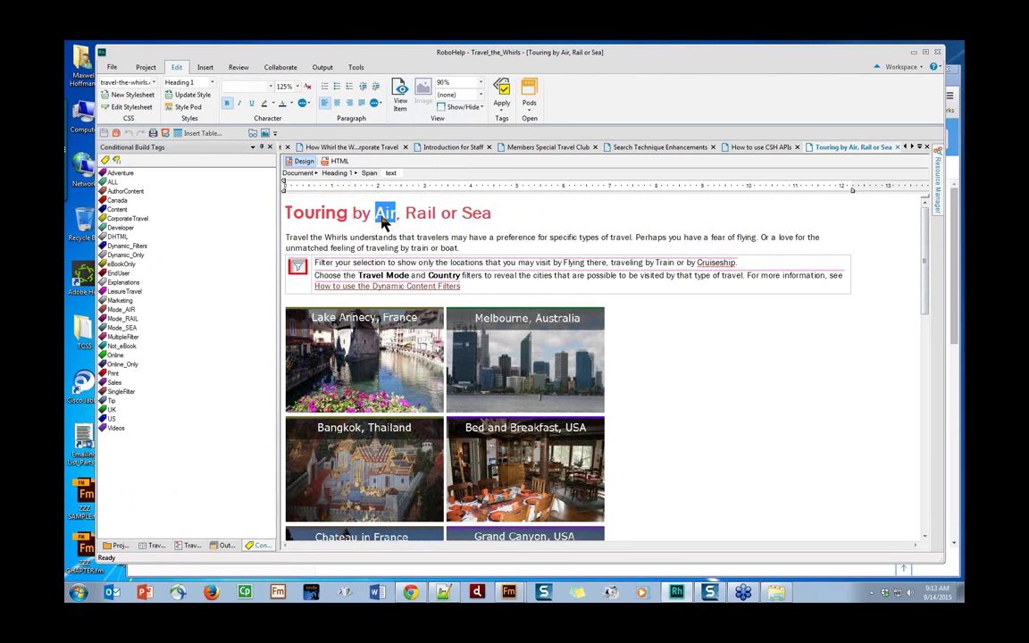
click(122, 310)
drag(125, 317, 384, 216)
click(431, 225)
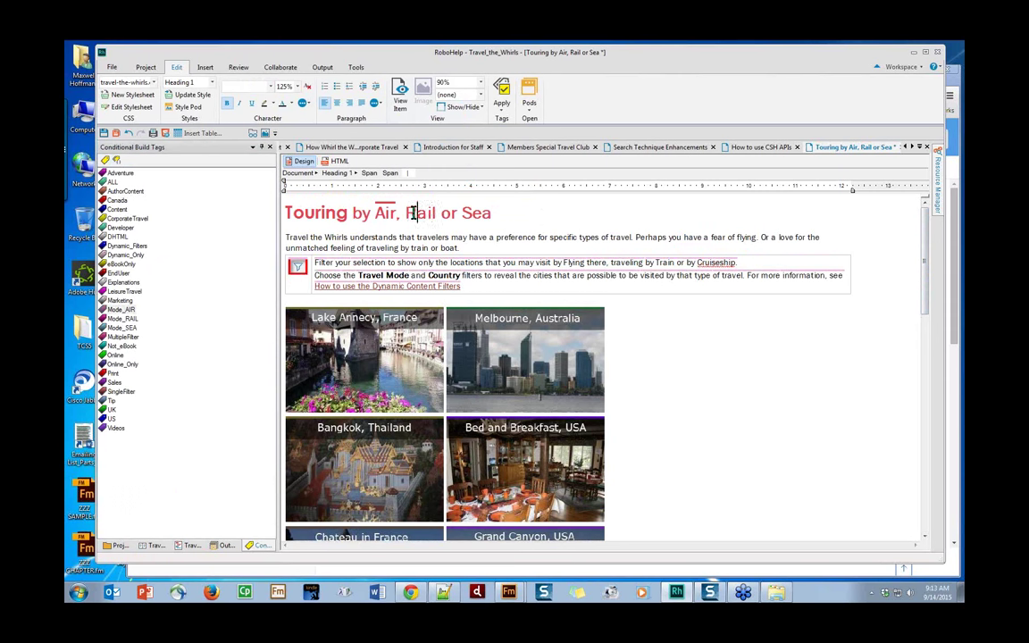
Apply Mode_RAIL to the heading word Rail, check Air's tag, and return to Project Manager.
double_click(416, 214)
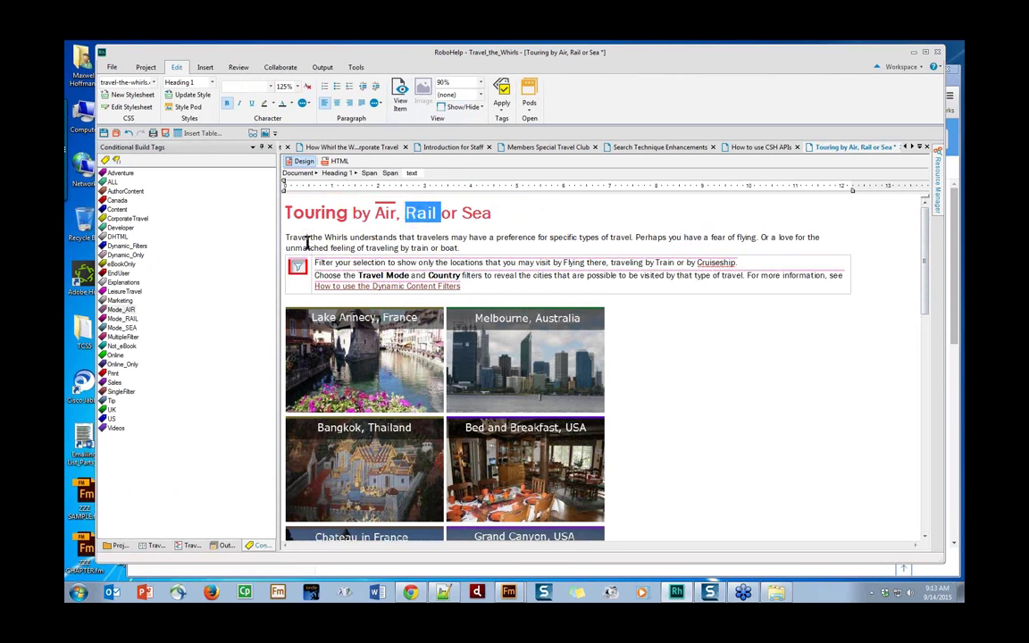
drag(125, 318, 421, 216)
click(514, 204)
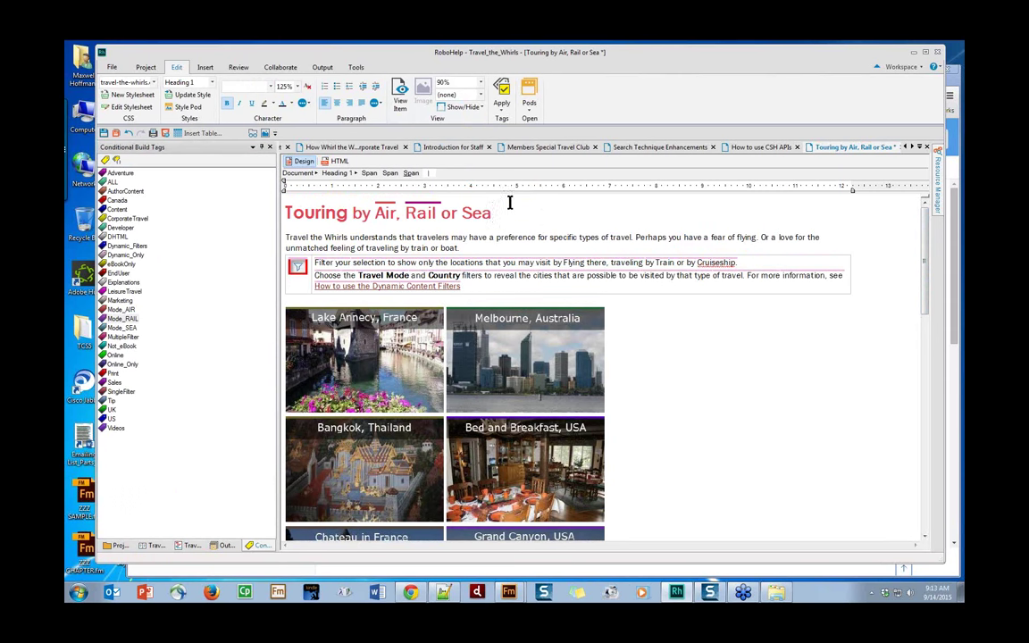
double_click(384, 215)
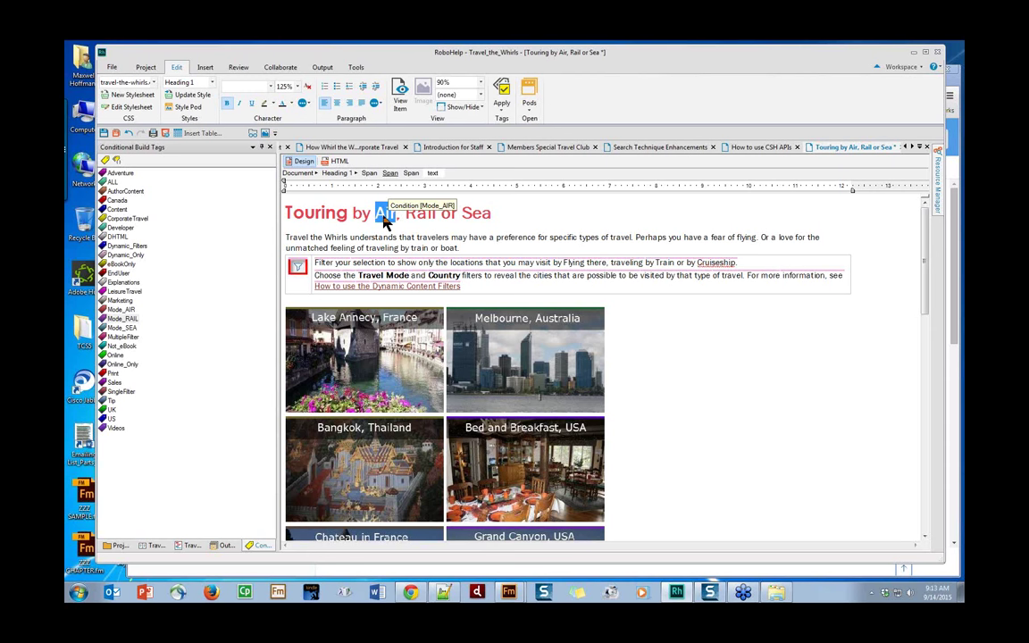
click(484, 207)
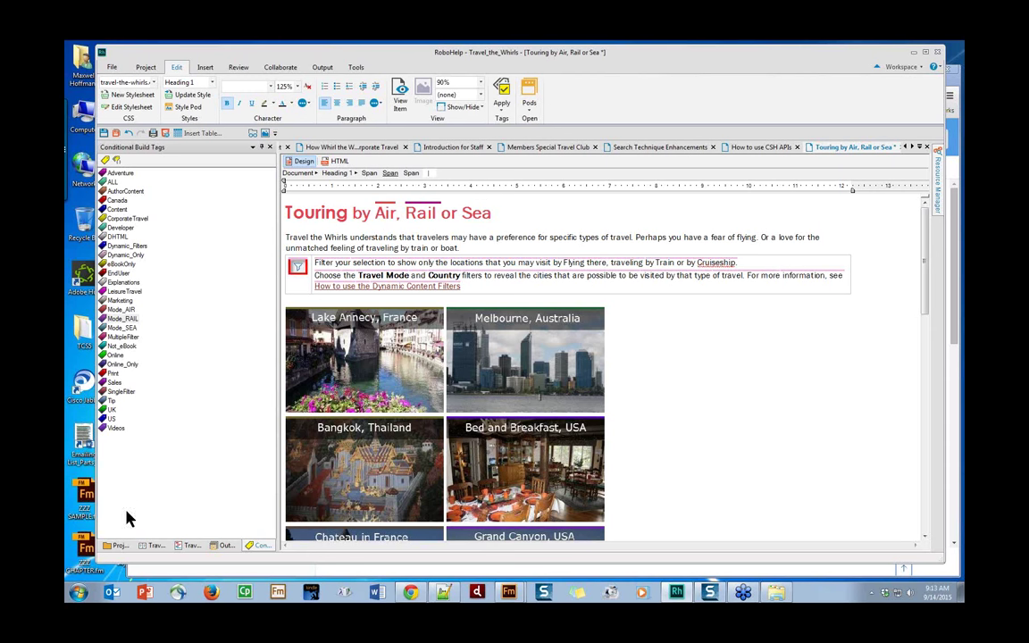
click(117, 546)
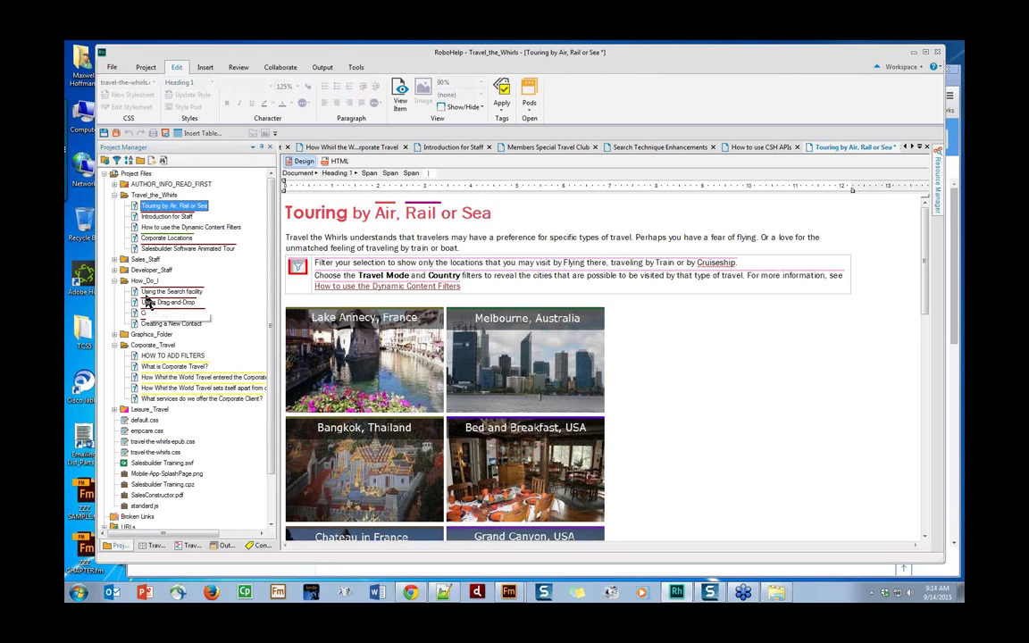
Look through the Tools, Review and Edit ribbon tabs in RoboHelp.
mouse_move(149, 298)
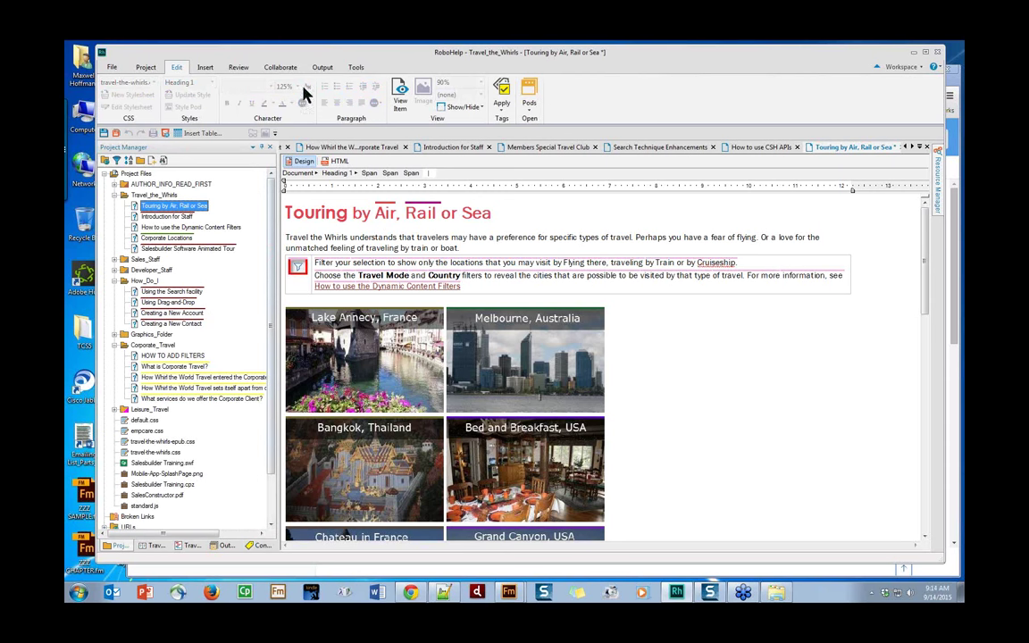
click(358, 69)
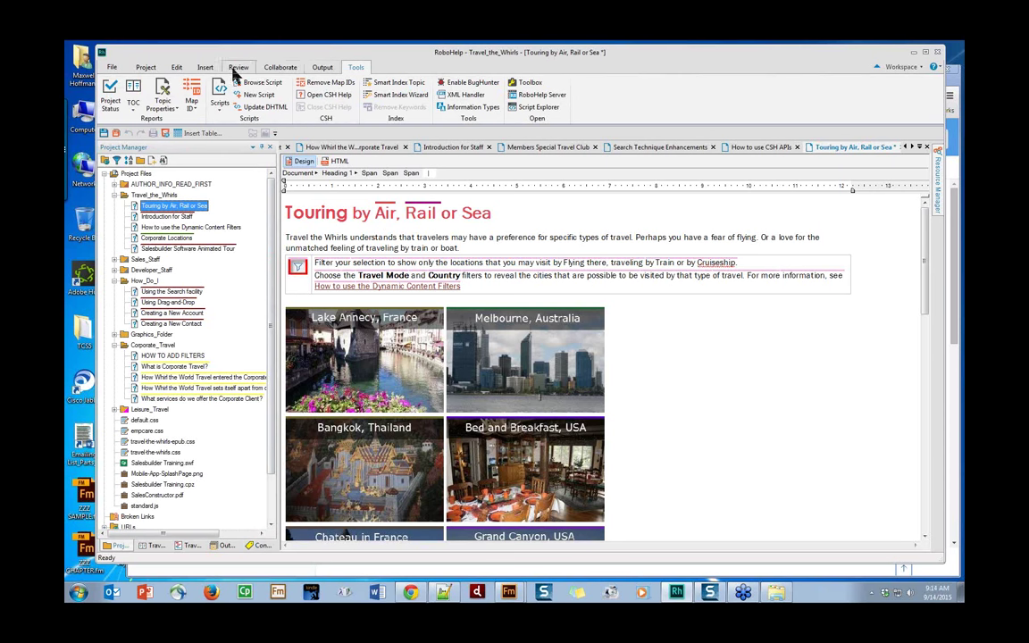
click(237, 69)
click(177, 69)
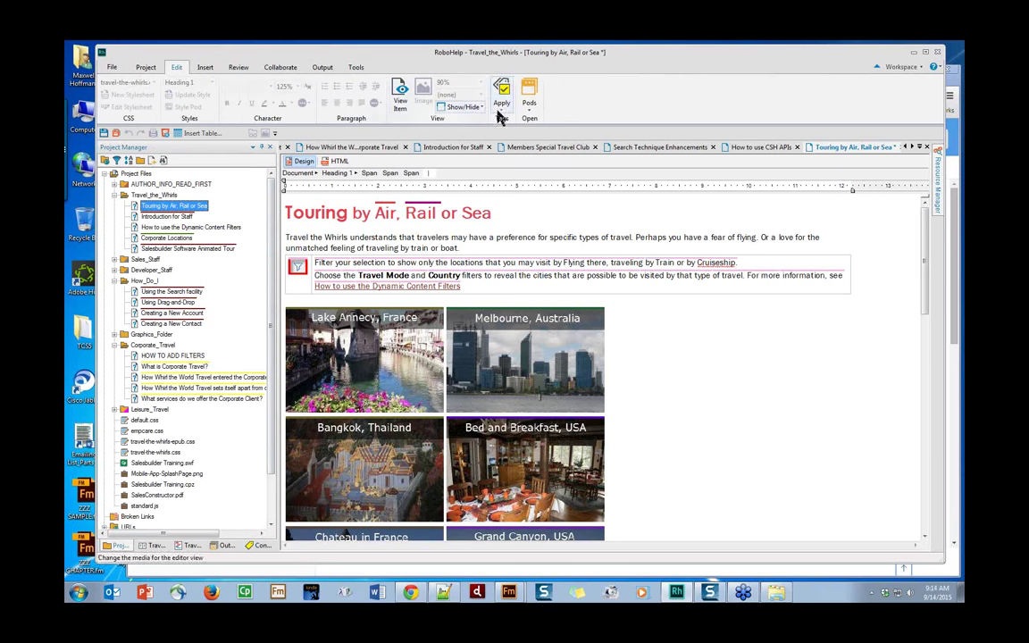
Check the conditional build tag list without applying a tag, select 'What is Corporate Travel?', and return to Chrome.
click(501, 105)
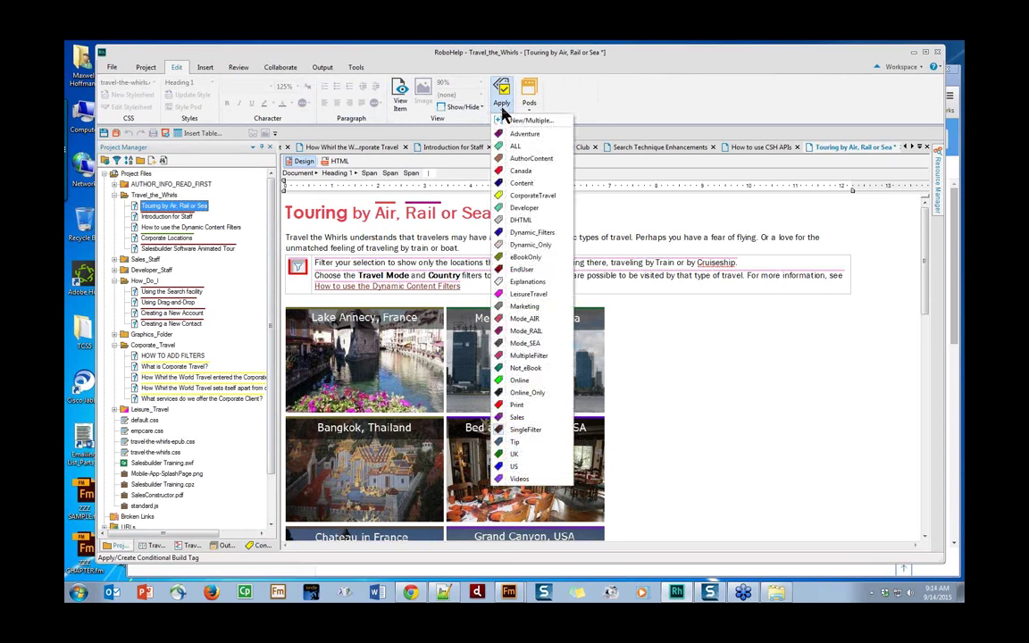
click(528, 100)
click(530, 100)
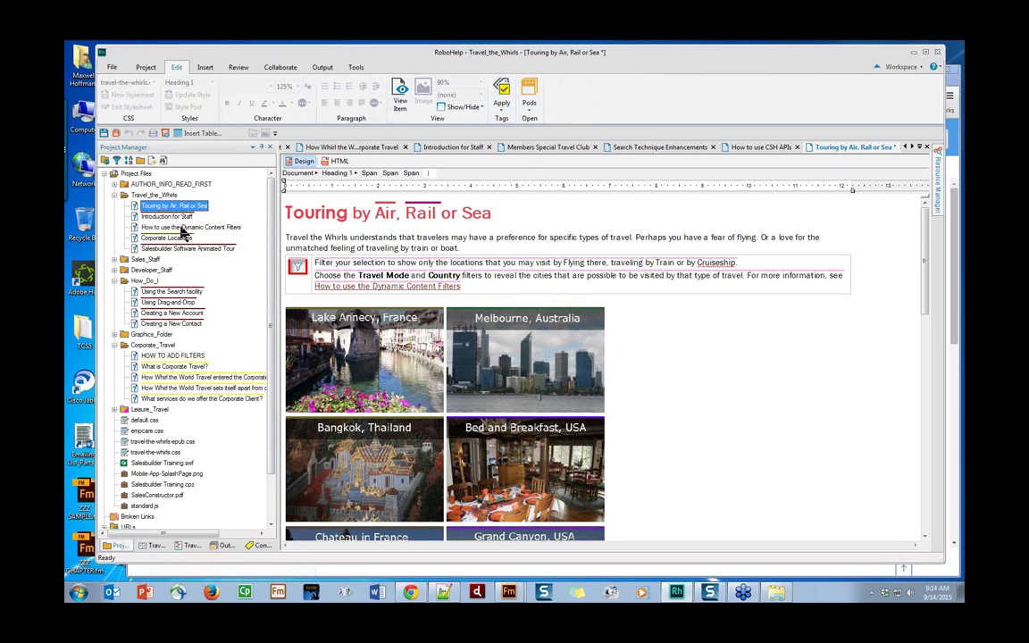
click(501, 105)
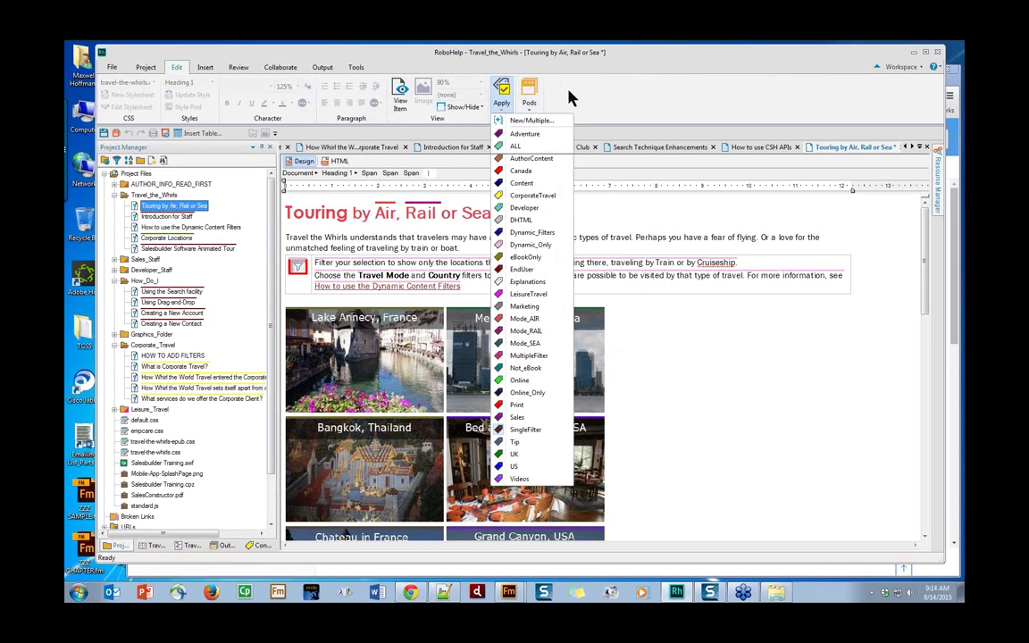
click(510, 77)
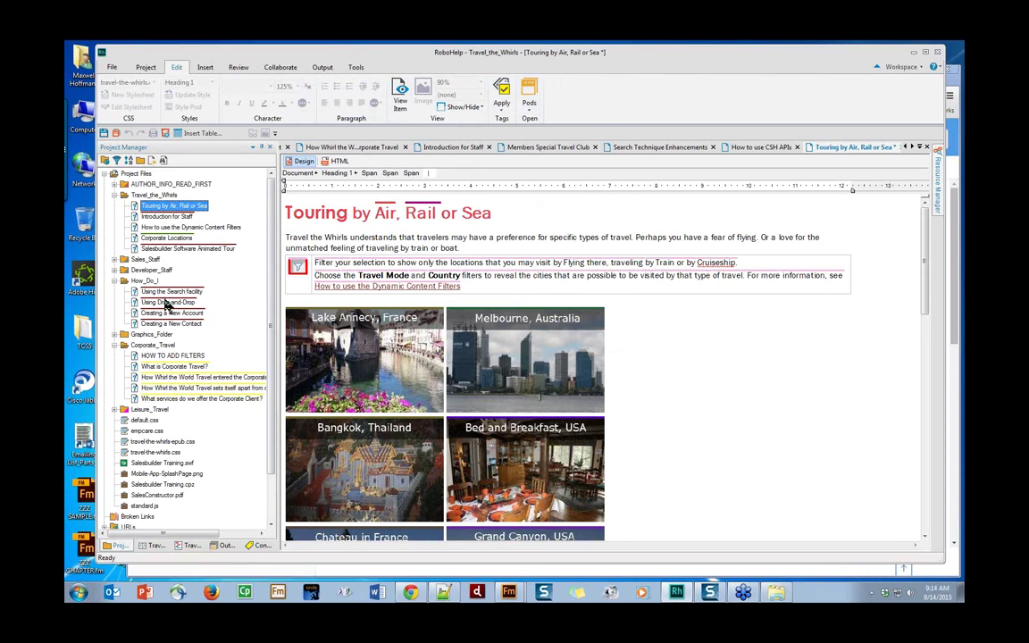
click(175, 367)
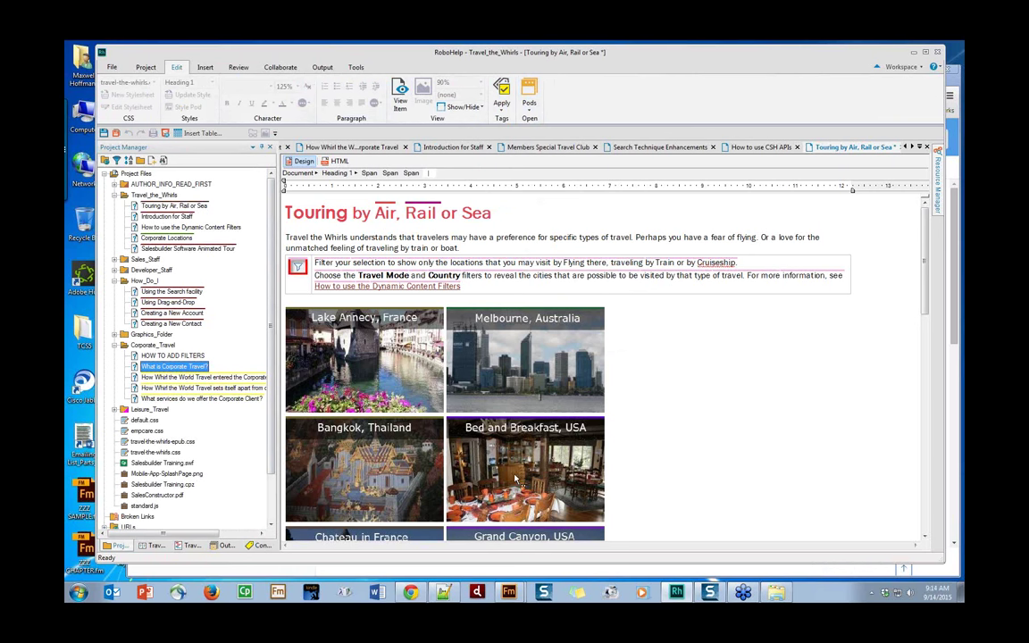
click(411, 594)
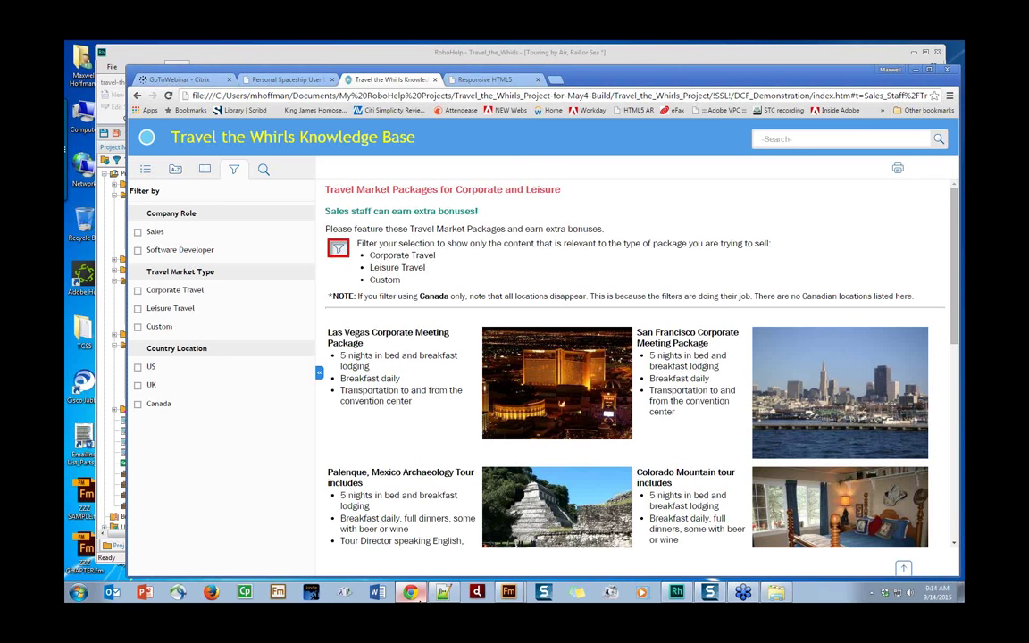
Show the knowledge base's table of contents beside the Travel Market Packages topic and its filter text.
click(144, 173)
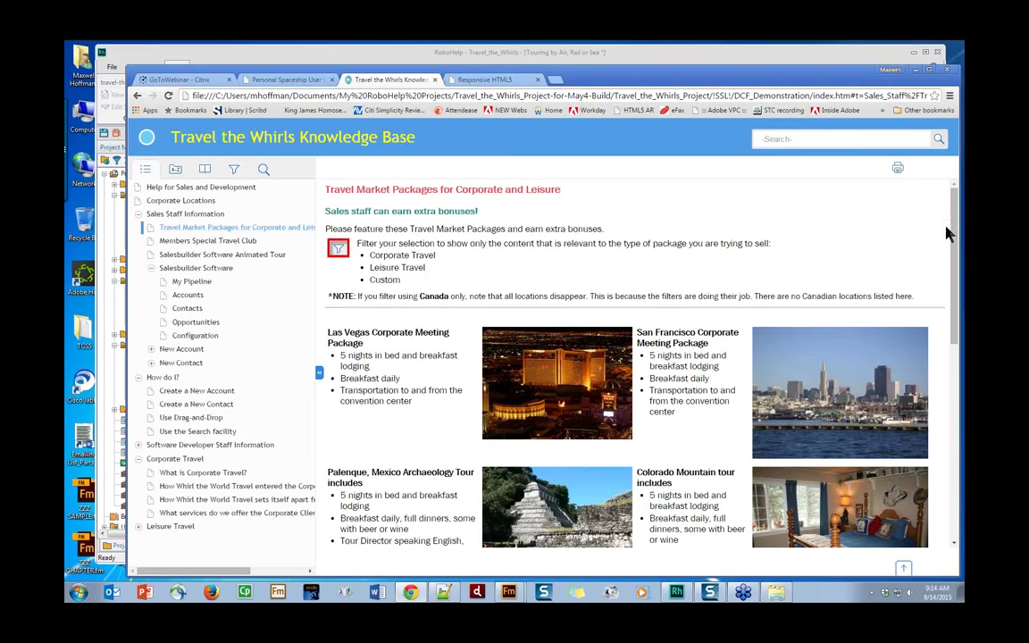
drag(952, 250, 479, 420)
drag(358, 242, 462, 278)
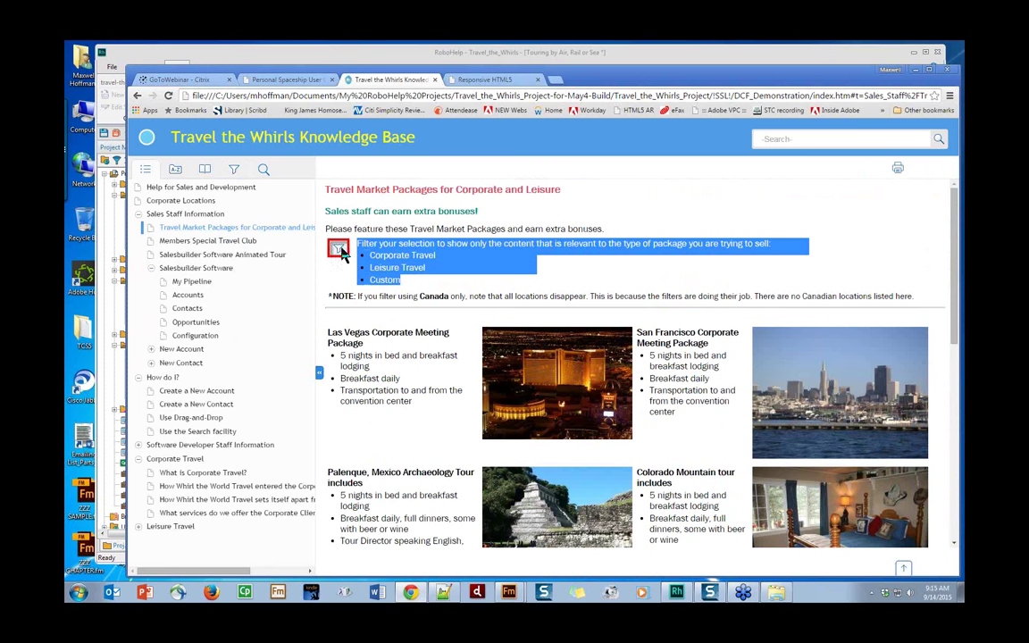
click(409, 254)
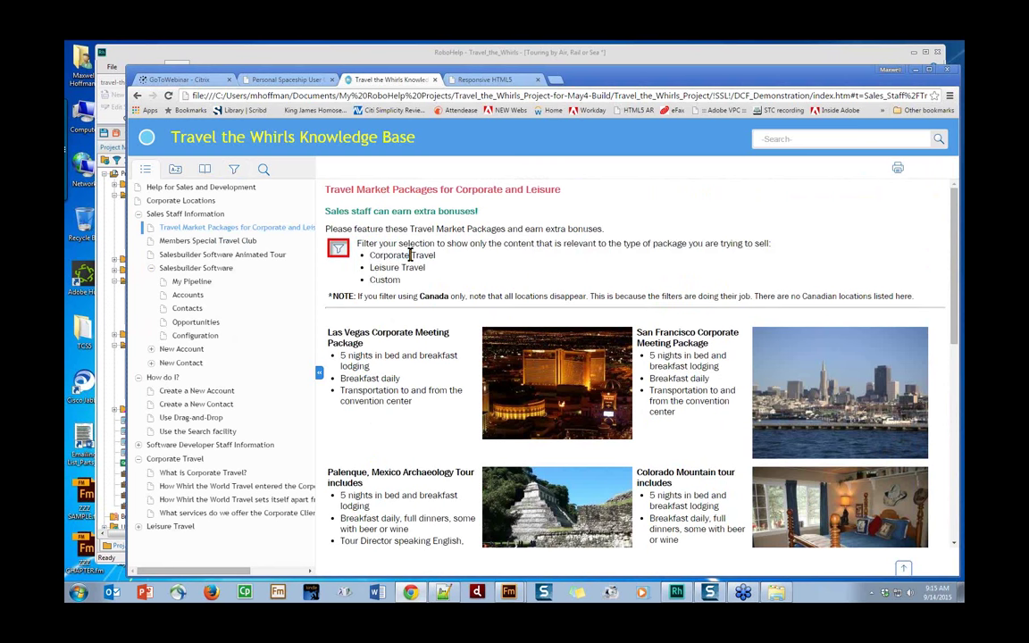
Scroll through the unfiltered travel packages and bring up the content filter options.
scroll(625, 346, down, 5)
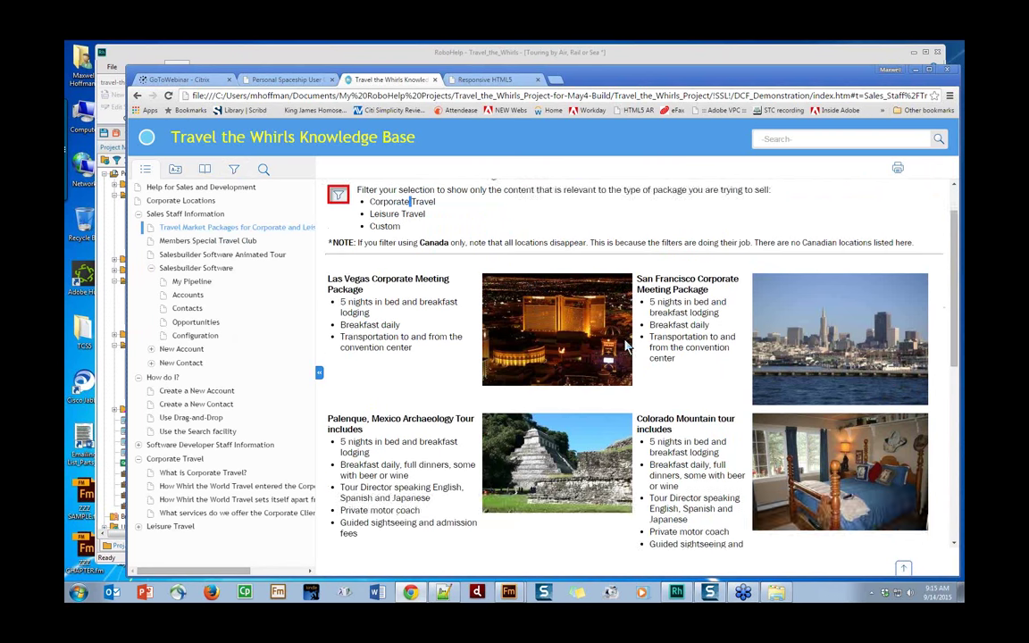
scroll(624, 349, up, 5)
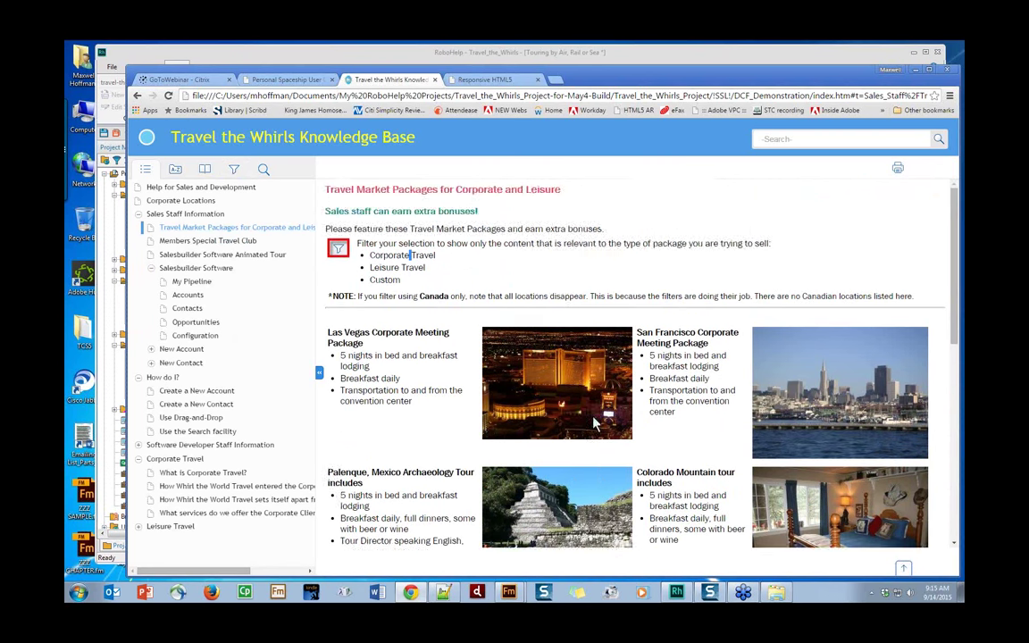
scroll(553, 384, down, 8)
scroll(813, 324, down, 1)
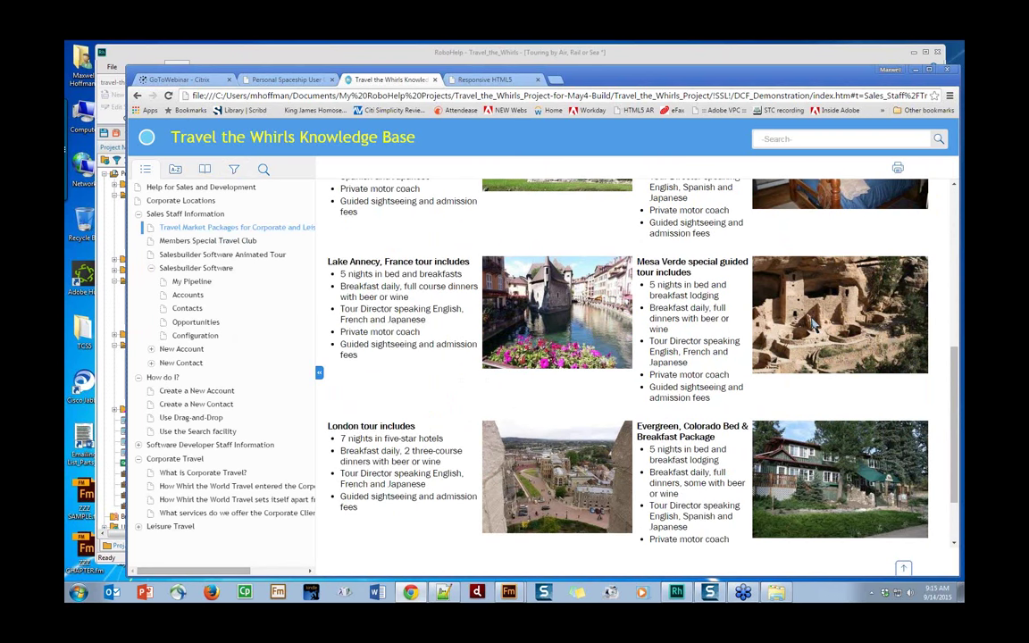
scroll(409, 447, up, 9)
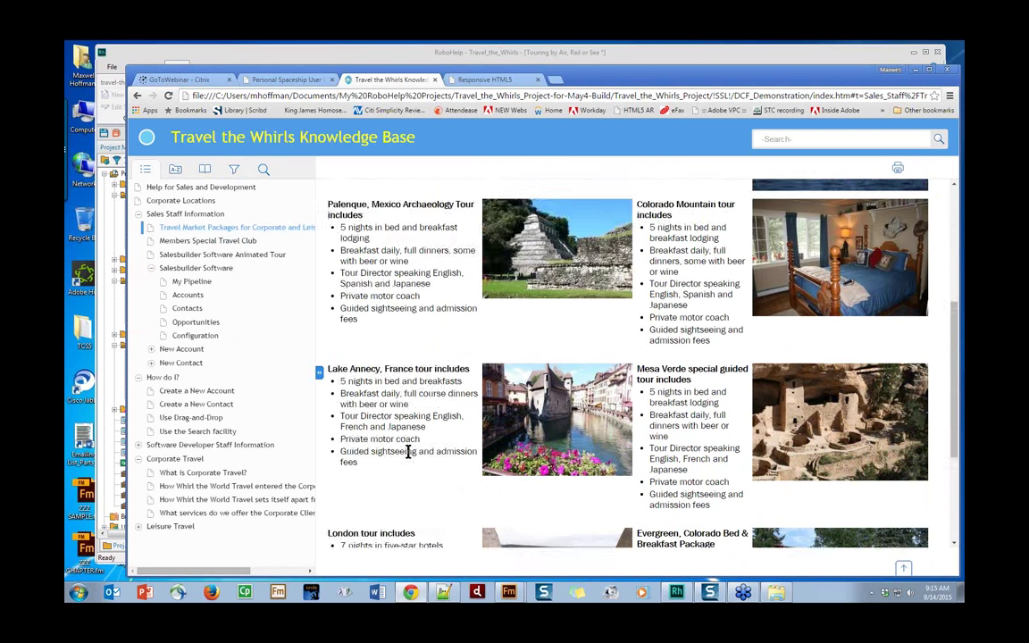
scroll(865, 474, down, 7)
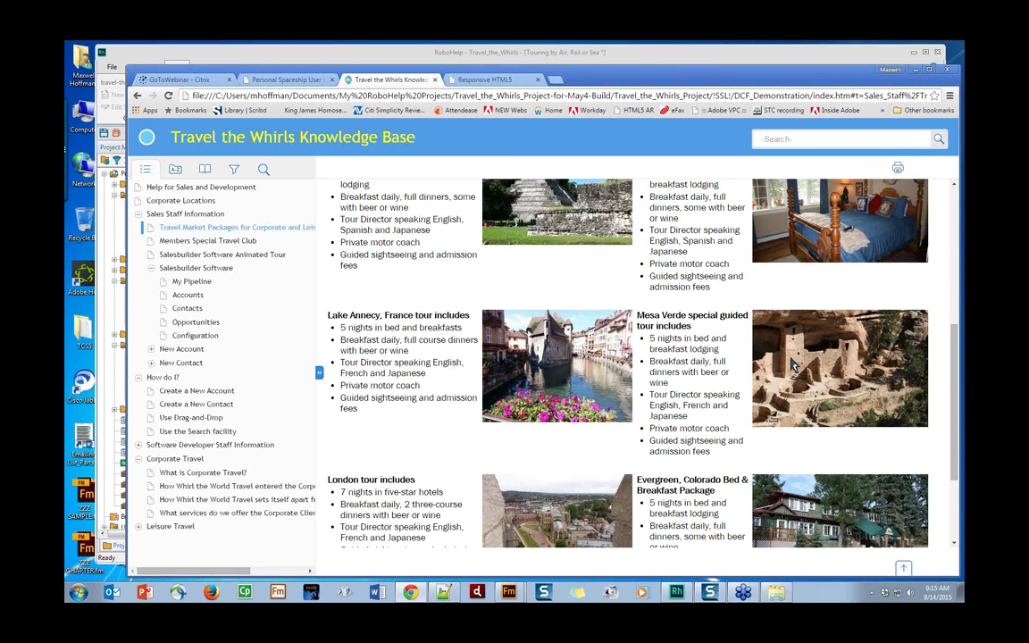
click(233, 171)
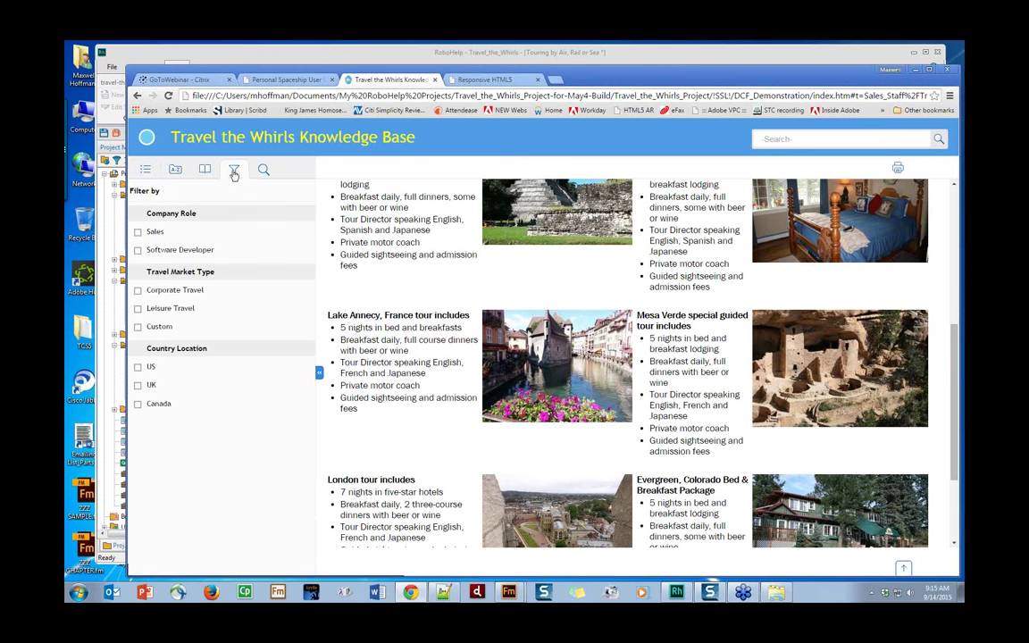
Filter the packages by Corporate Travel, then Leisure Travel, review the results, and clear all filters.
click(138, 292)
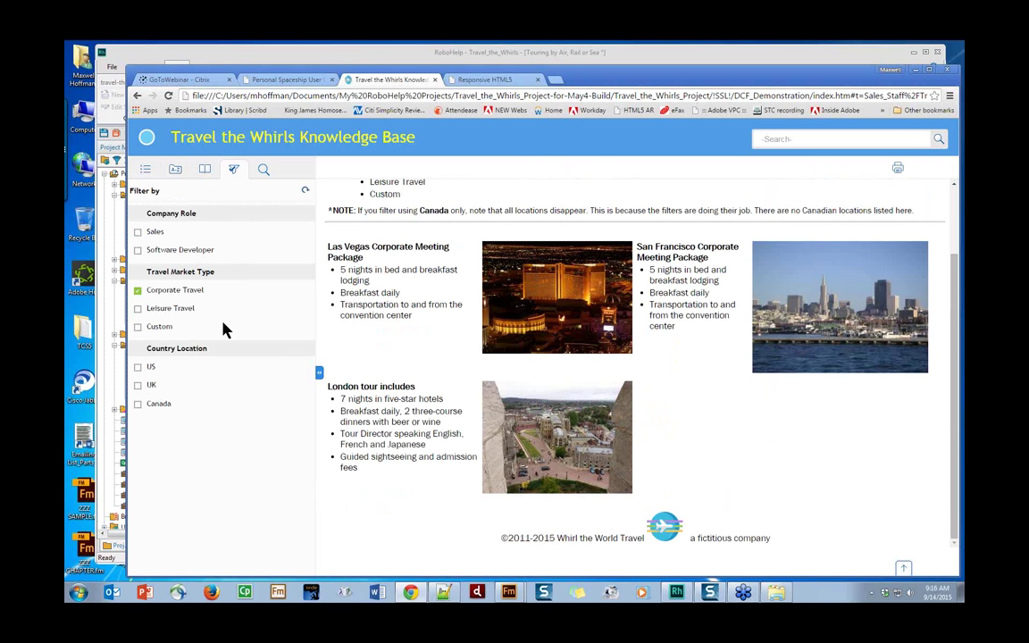
click(137, 290)
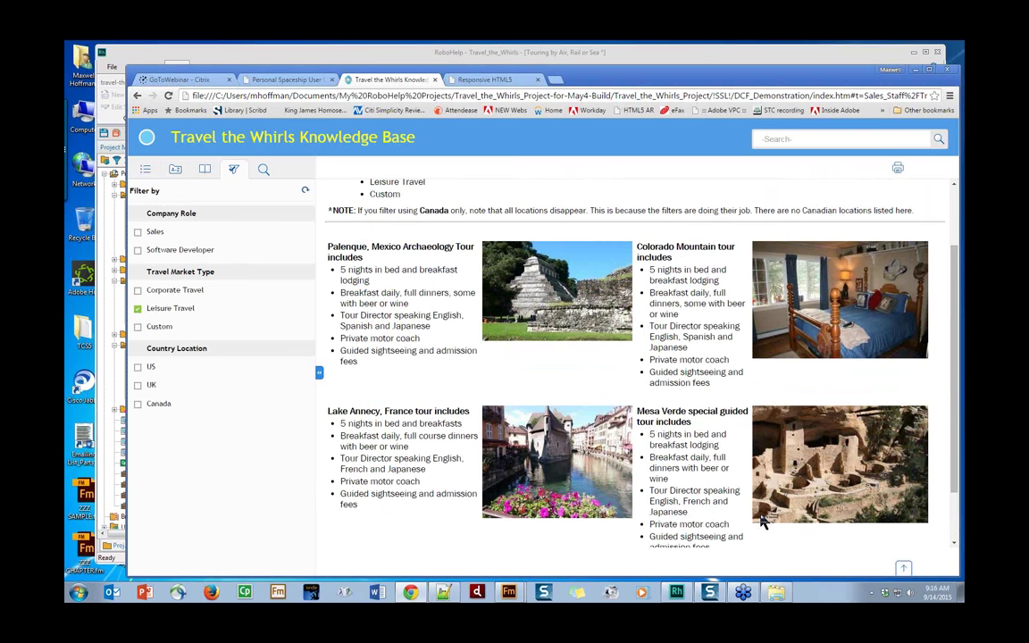
scroll(762, 523, down, 1)
scroll(761, 522, up, 3)
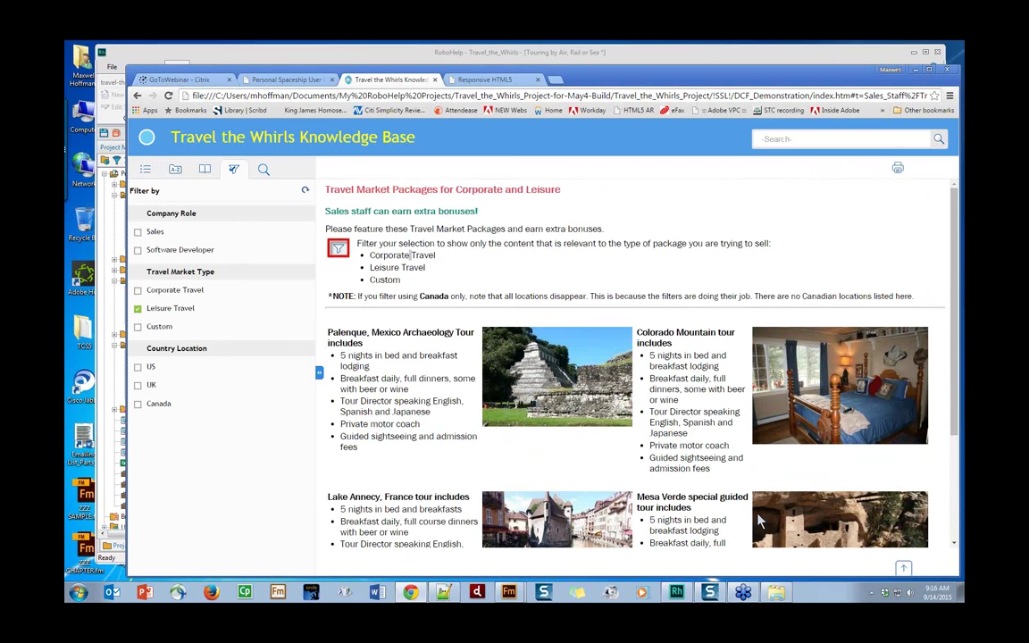
scroll(761, 523, down, 1)
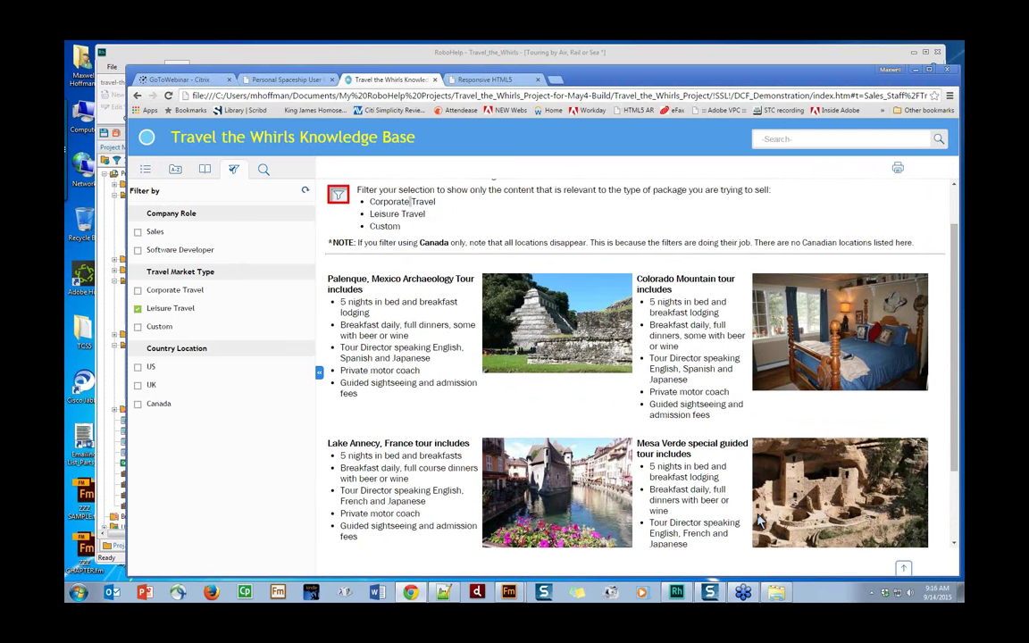
scroll(758, 521, down, 2)
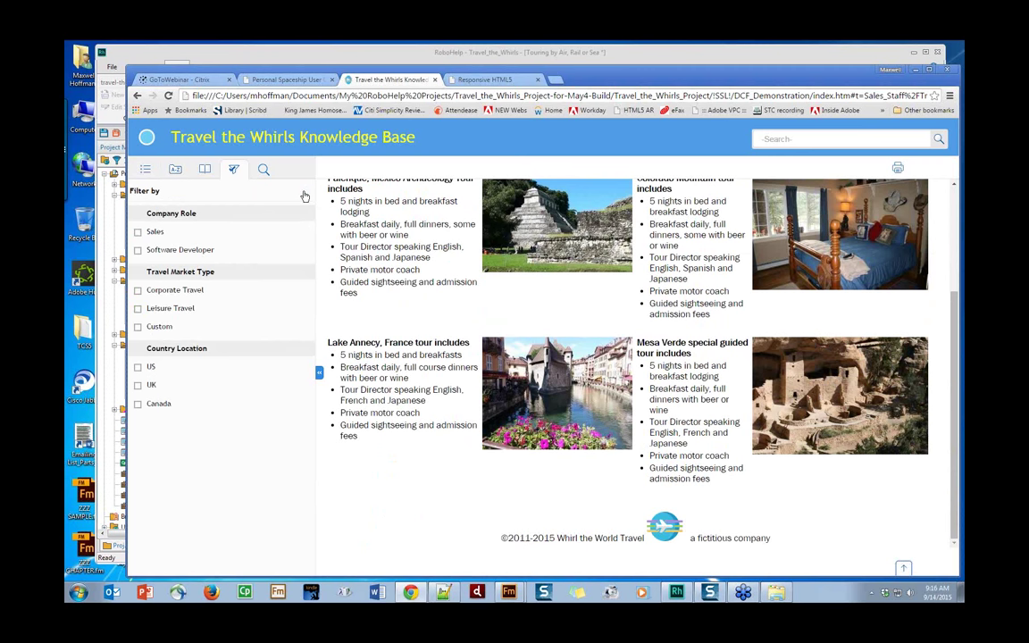
click(304, 196)
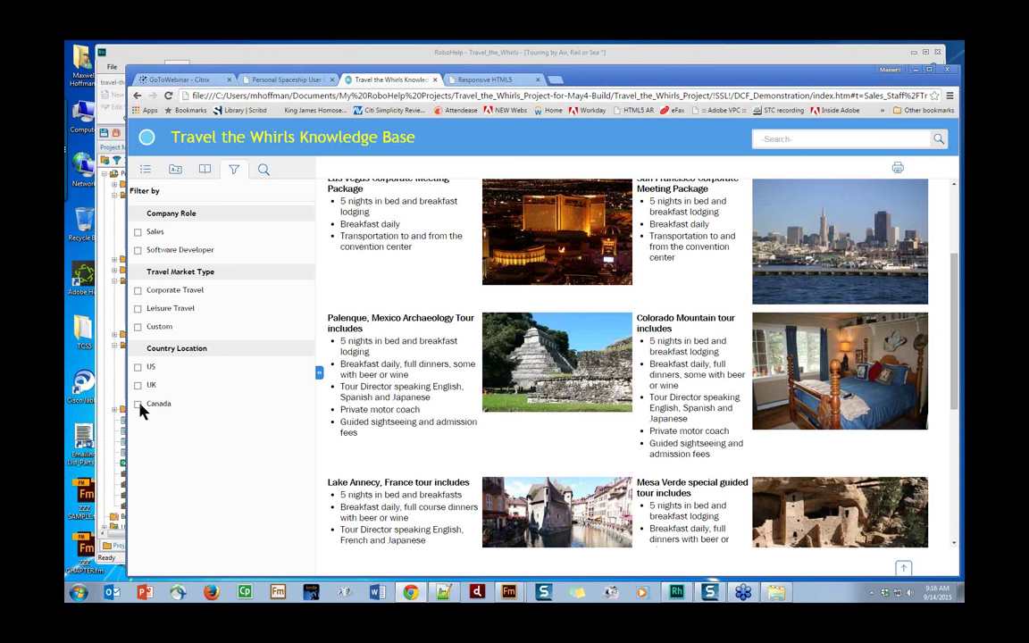
Filter Corporate Locations to US, clear the filter, then move to the Personal Spaceship User Guide tab.
click(146, 171)
click(177, 202)
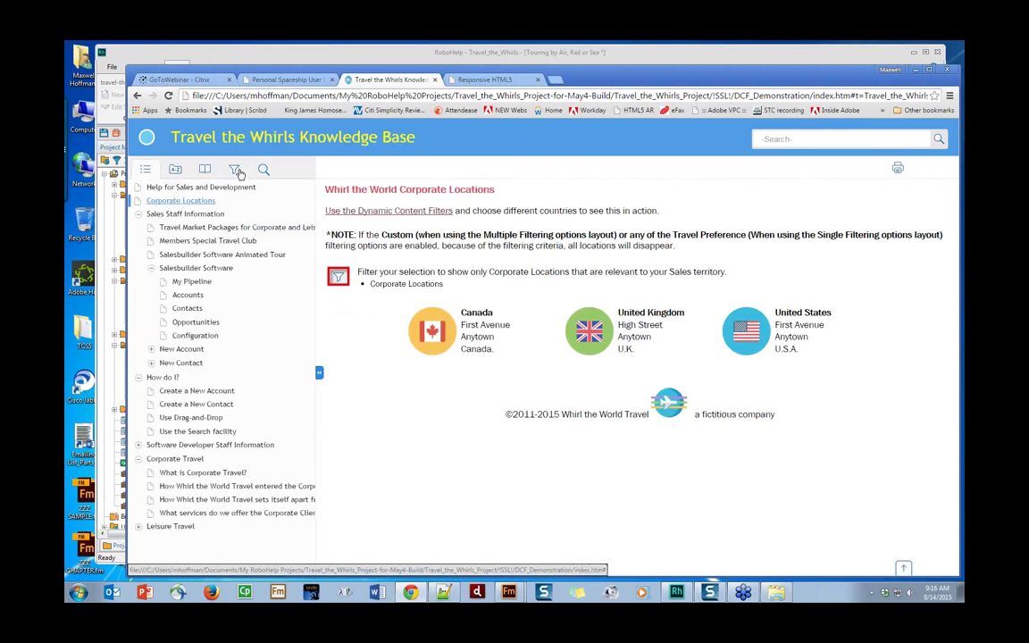
click(235, 171)
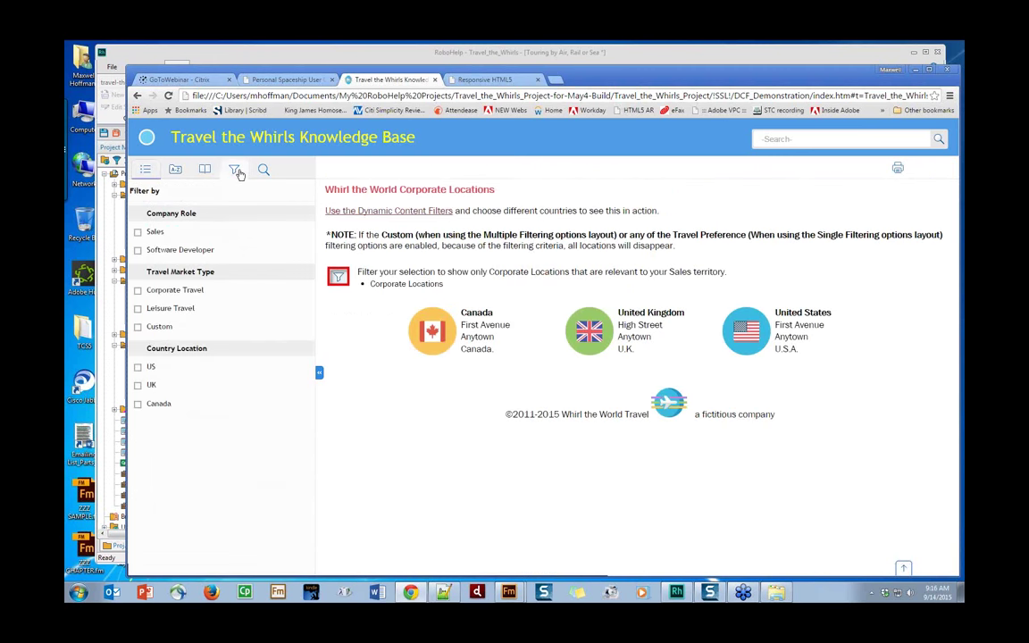
click(139, 369)
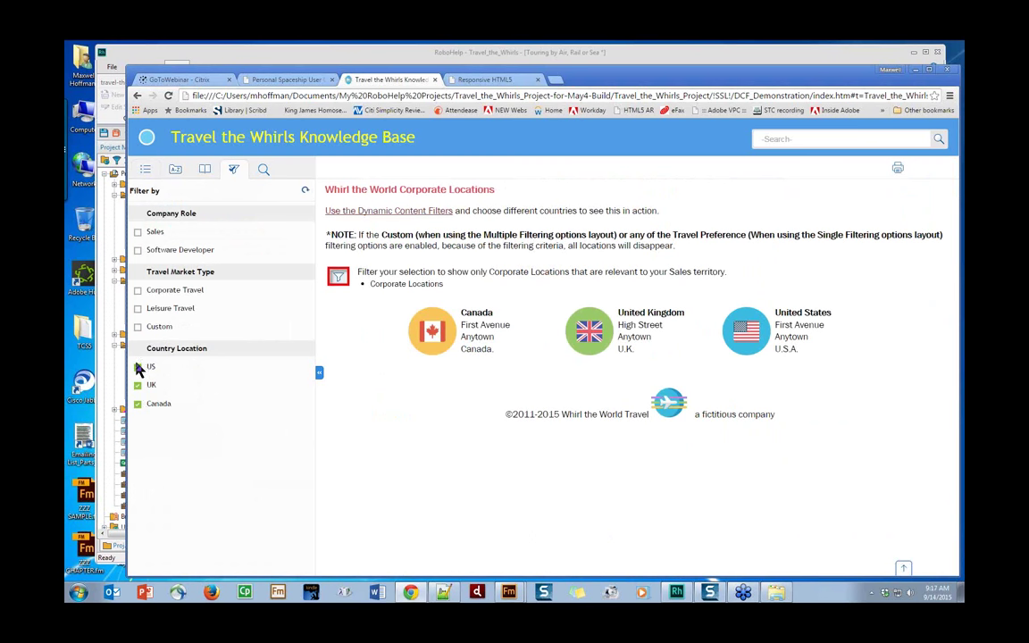
click(304, 190)
click(261, 77)
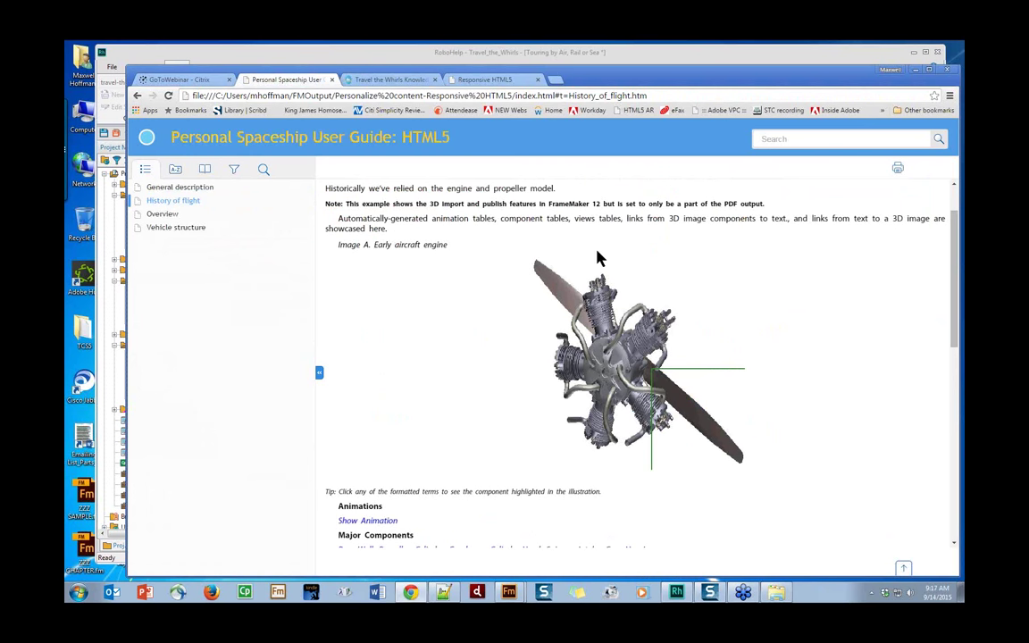
Filter the Personal Spaceship User Guide to OutputVideo content.
click(234, 170)
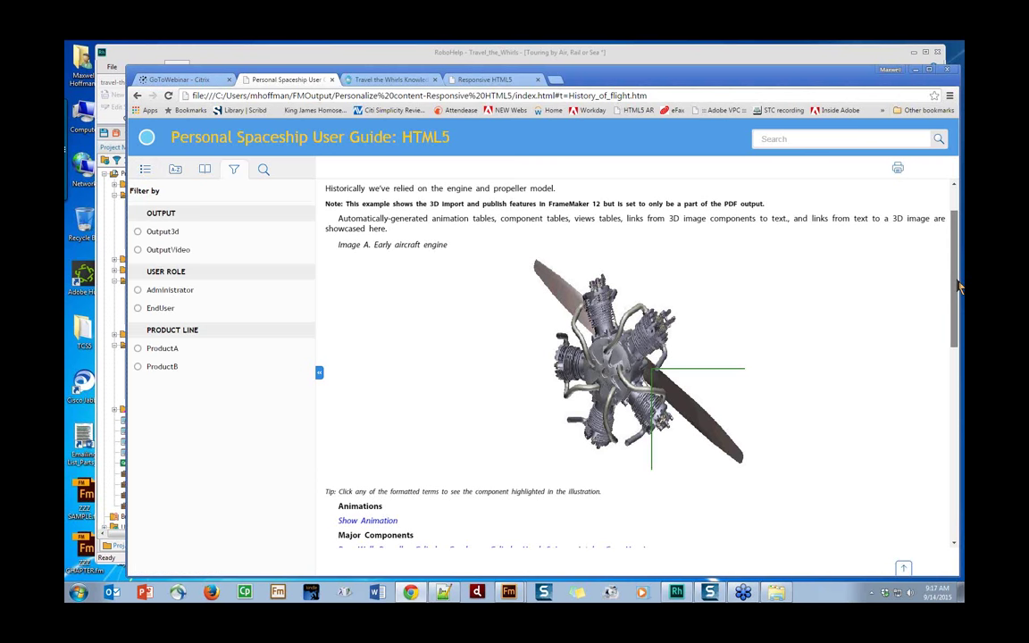
drag(954, 282, 954, 434)
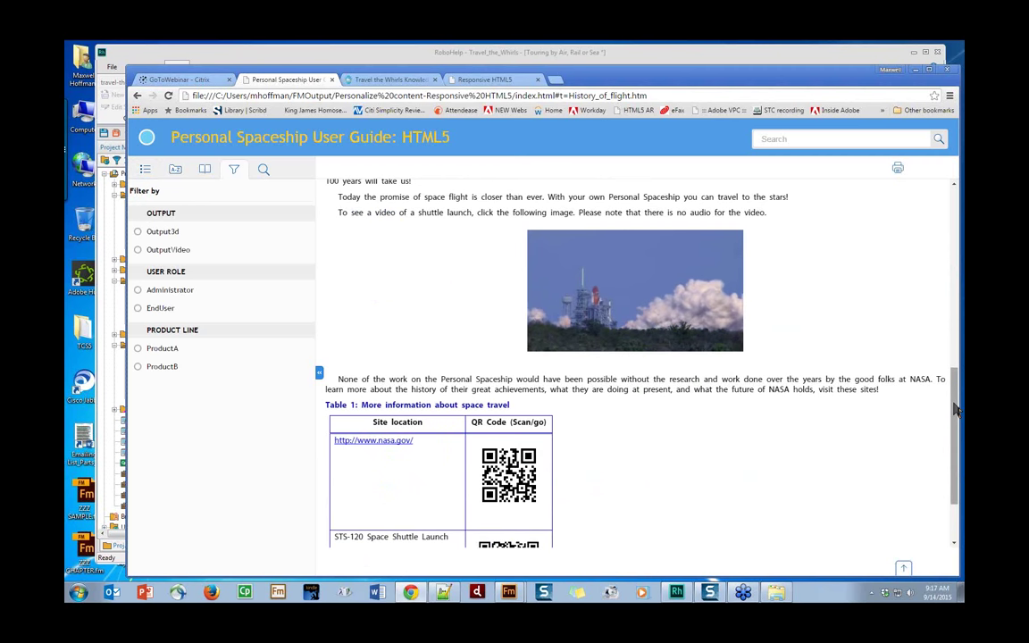
drag(954, 409, 954, 406)
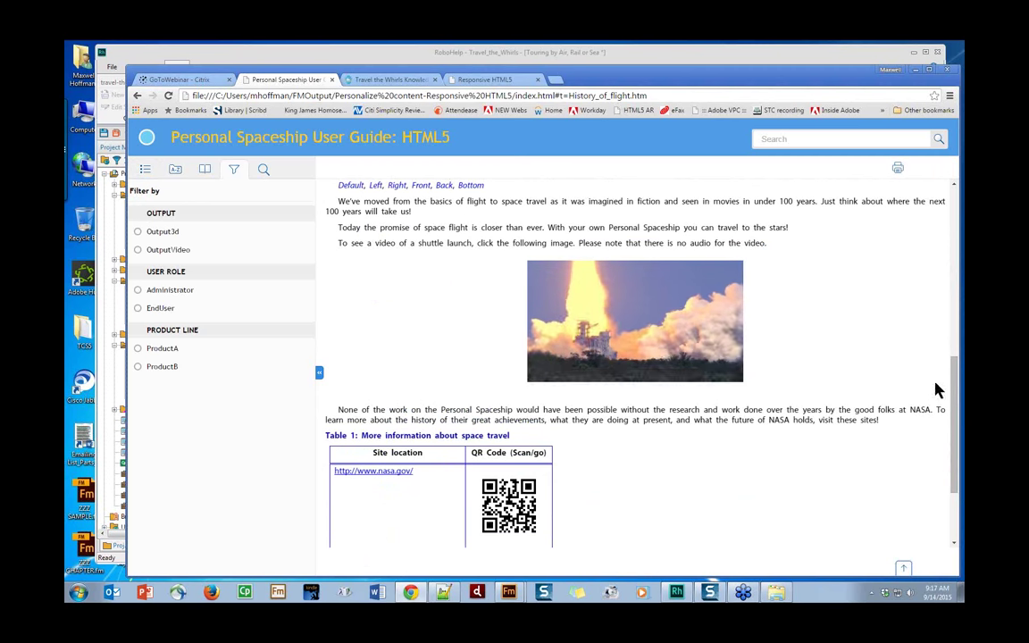
drag(954, 370, 945, 214)
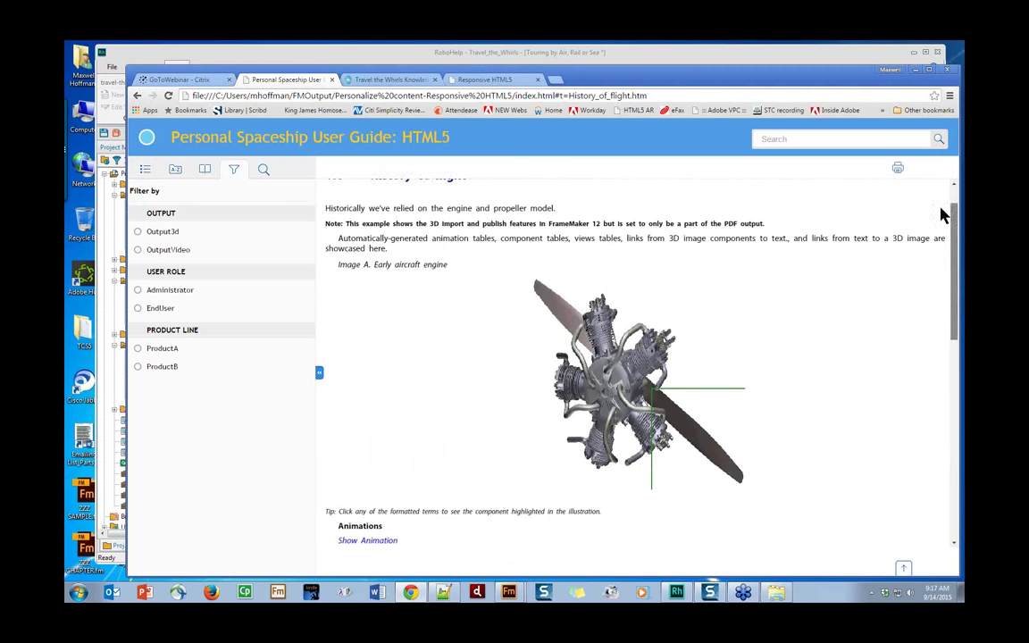
click(138, 251)
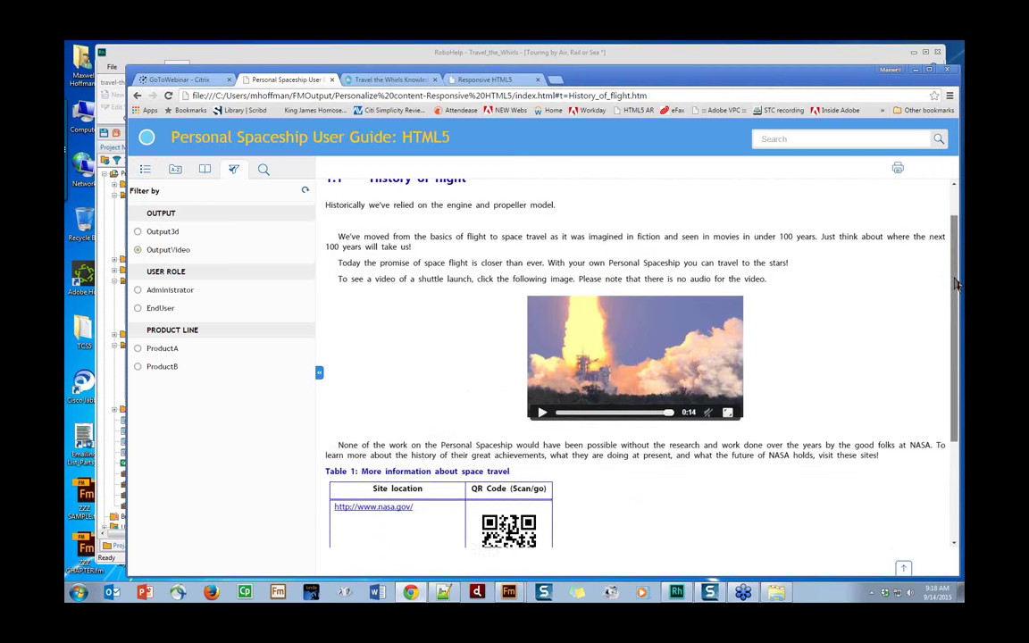
Switch the filter to Output3d, scroll through History of flight, and return to the Travel the Whirls tab.
drag(953, 274, 937, 372)
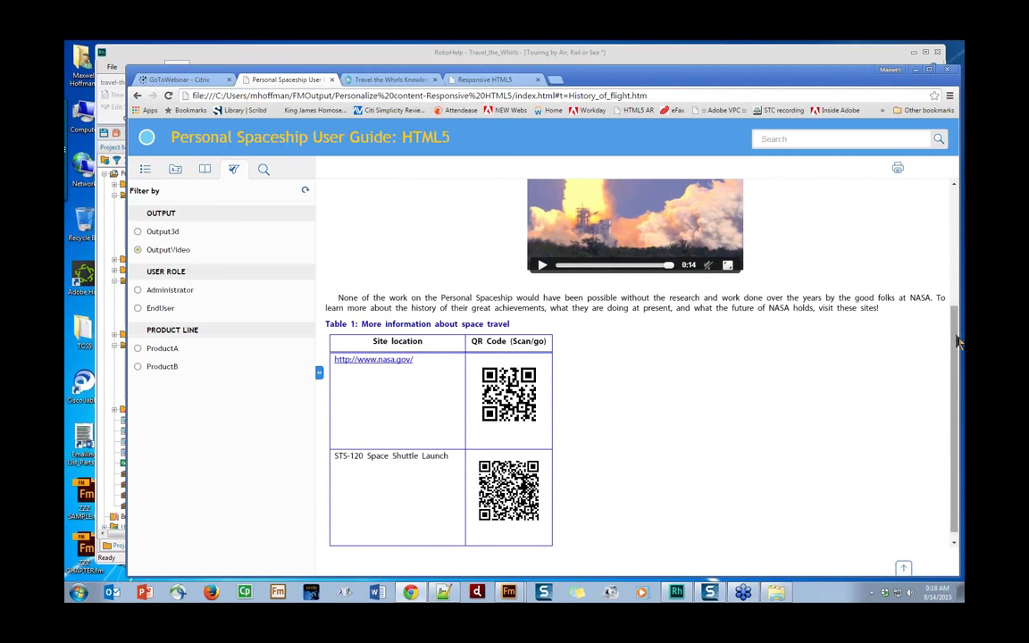
drag(954, 331, 959, 214)
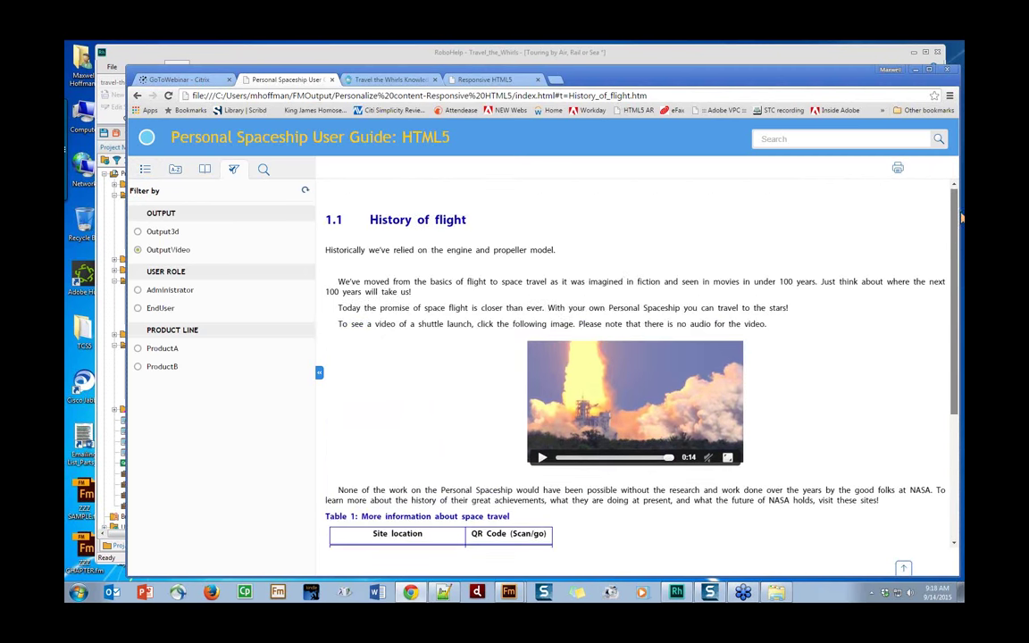
click(138, 231)
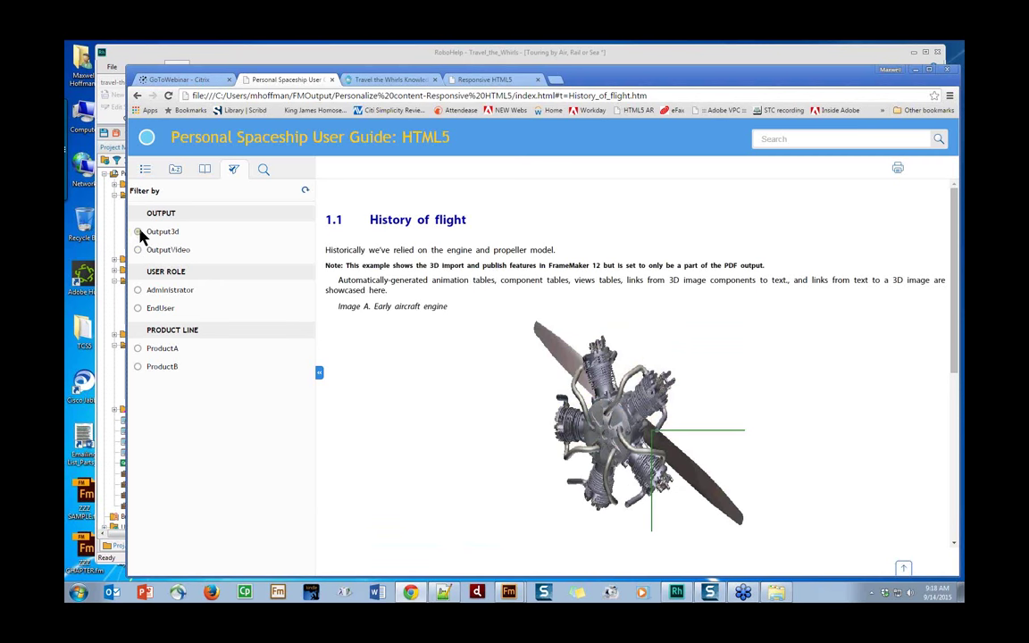
scroll(949, 309, down, 5)
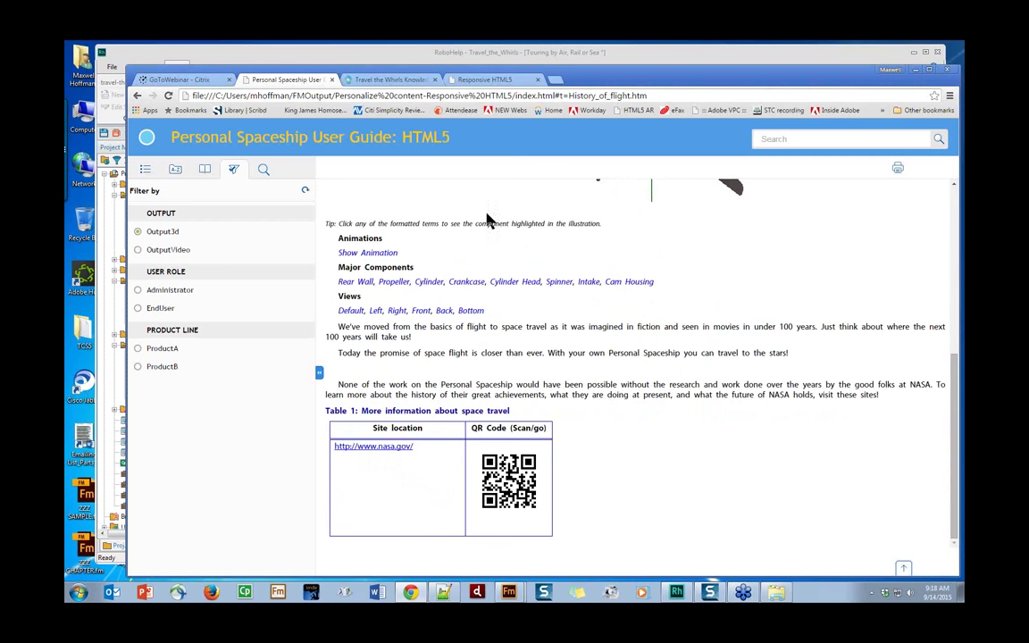
scroll(536, 295, up, 10)
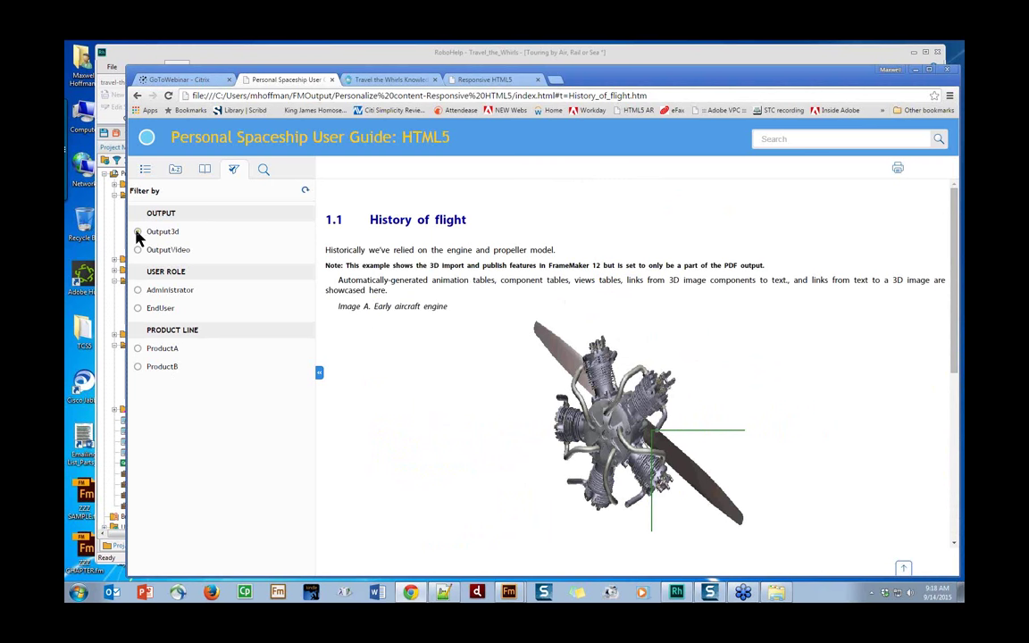
click(393, 80)
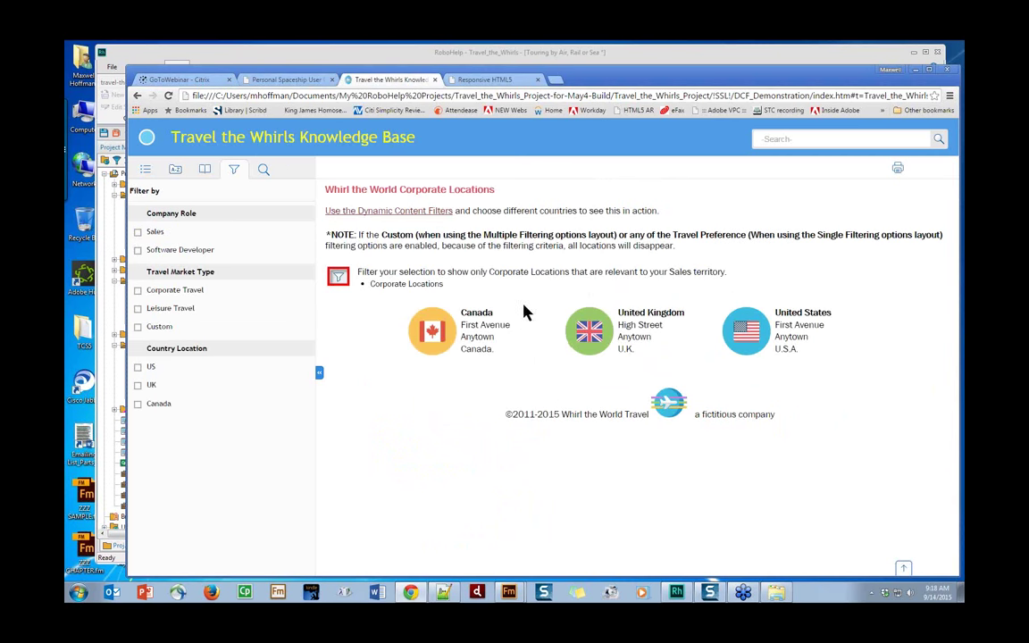
Narrow the Chrome window to view the knowledge base's mobile layout, then widen it to full width.
click(144, 169)
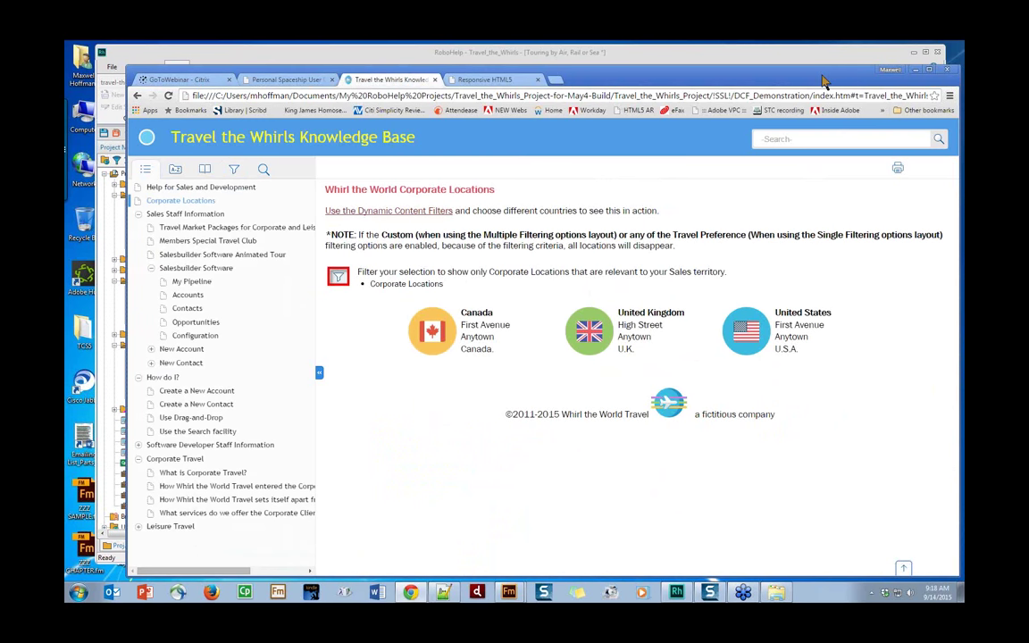
drag(824, 81, 807, 82)
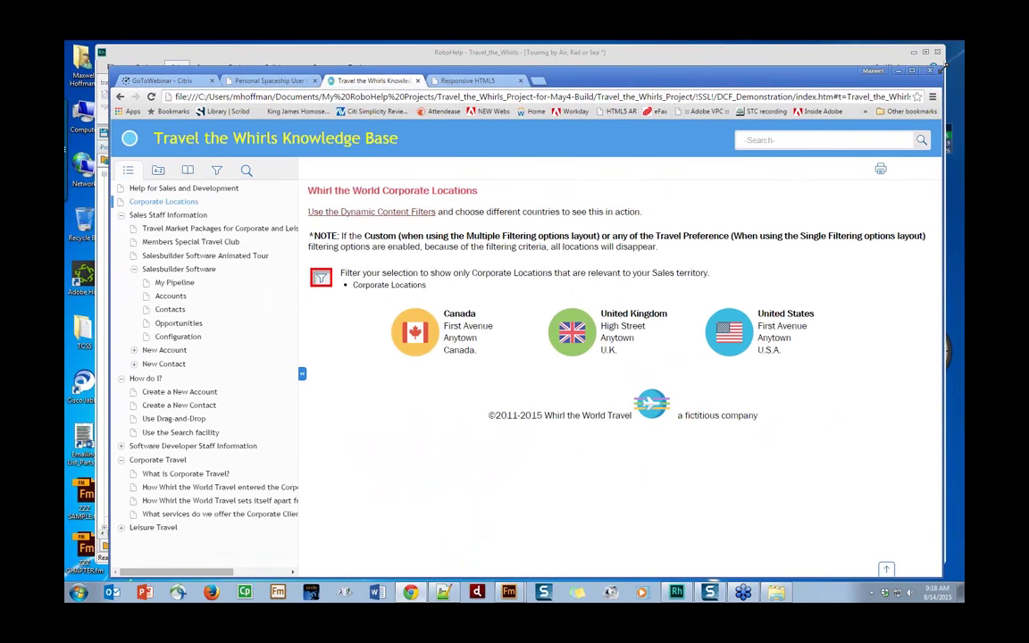
drag(944, 70, 680, 134)
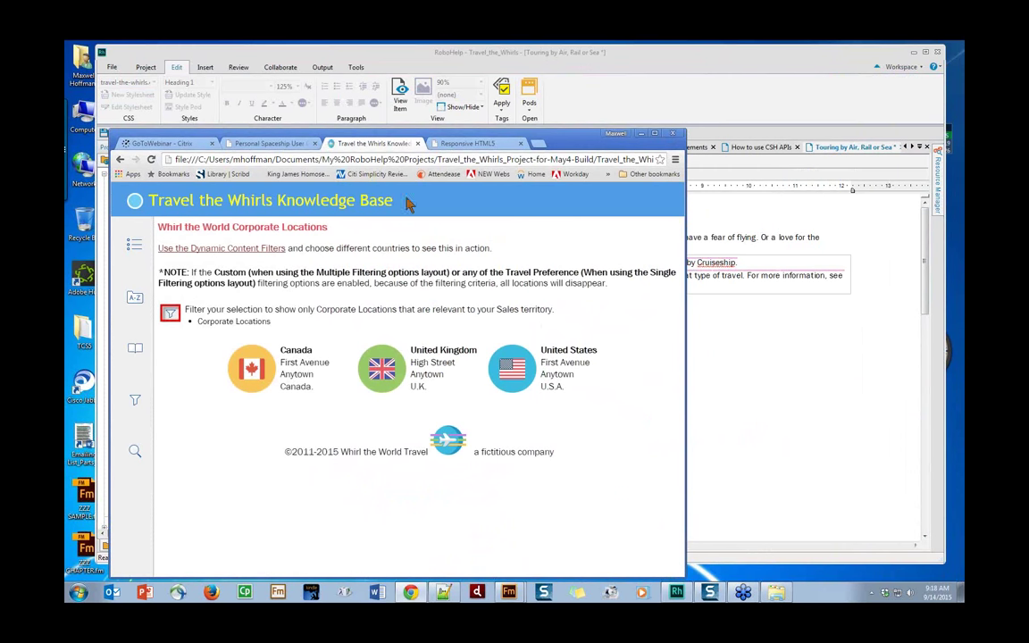
drag(395, 201, 137, 181)
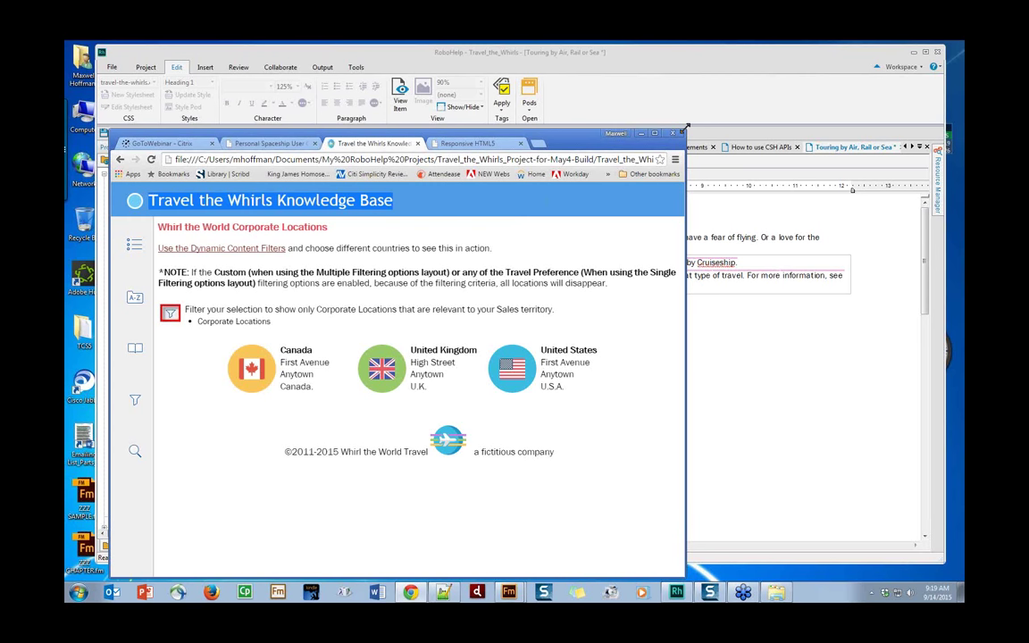
drag(684, 128, 351, 141)
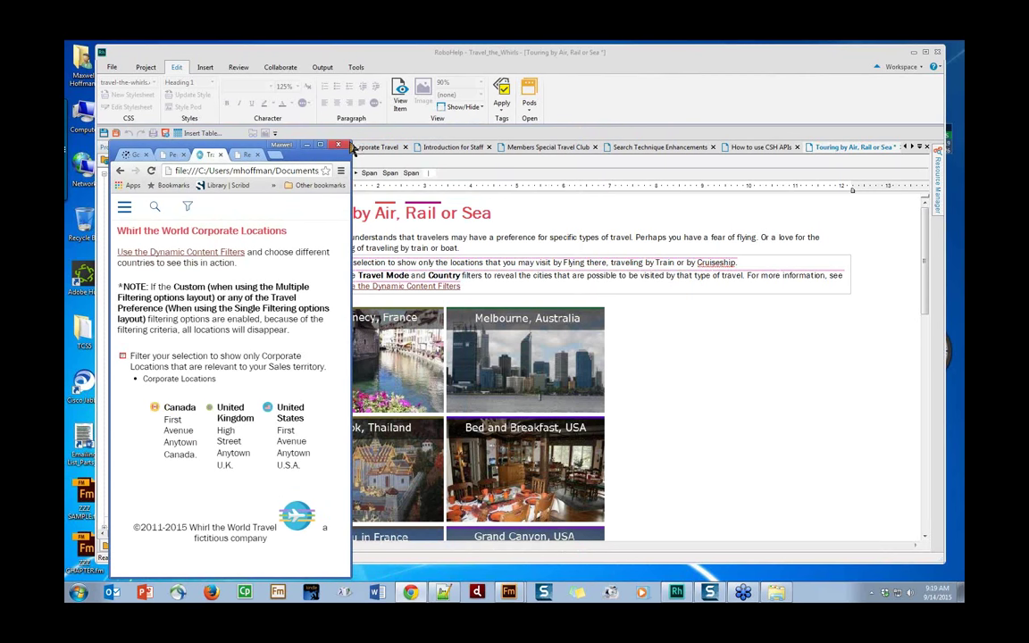
drag(353, 139, 925, 62)
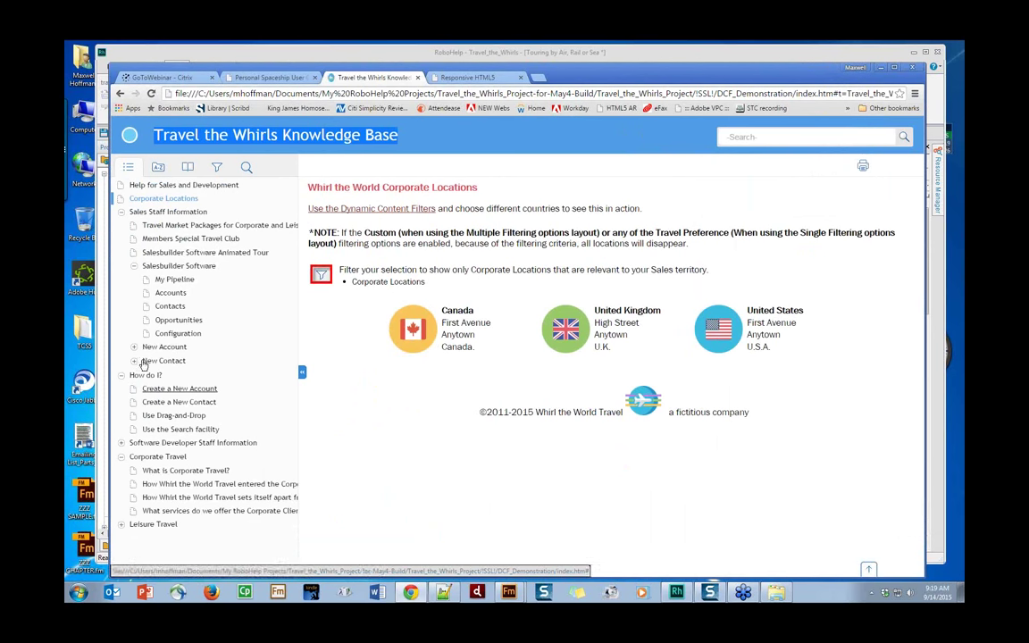
Expand the New Contact and New Account books and look at the filter options.
click(135, 360)
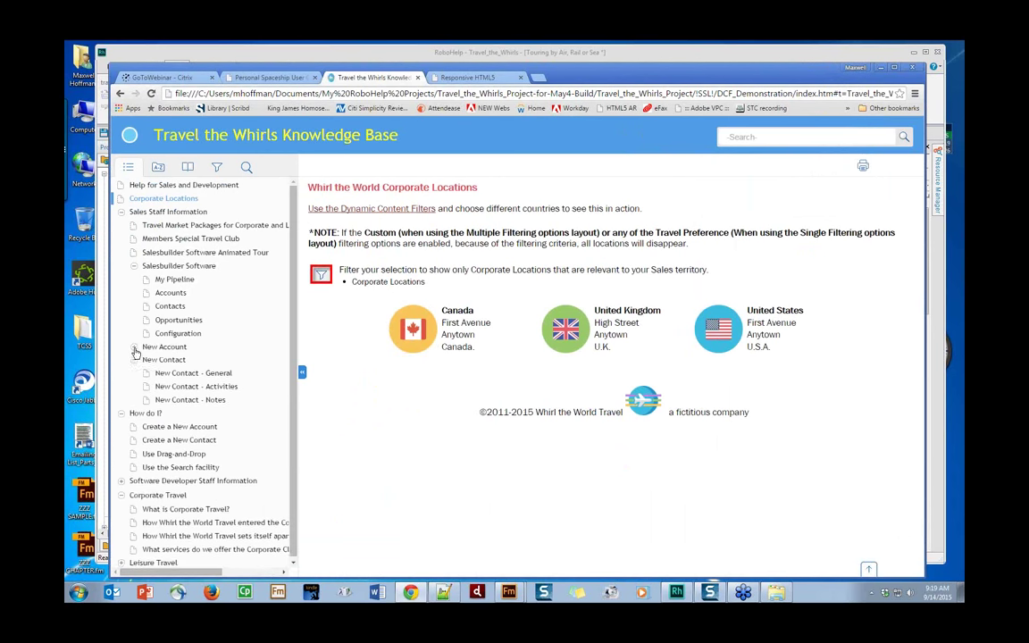
click(134, 348)
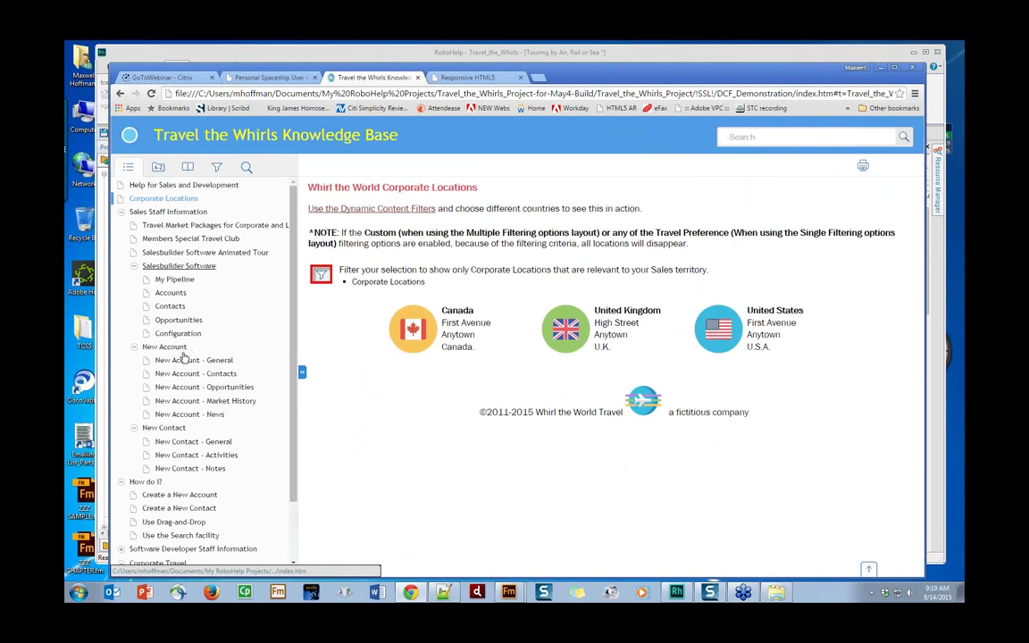
click(215, 172)
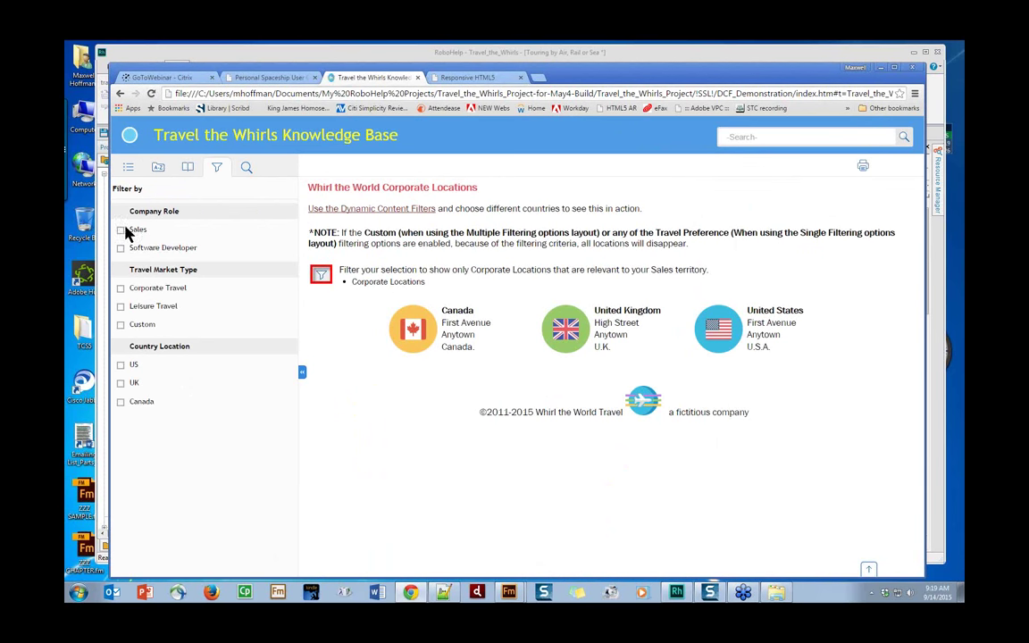
click(128, 170)
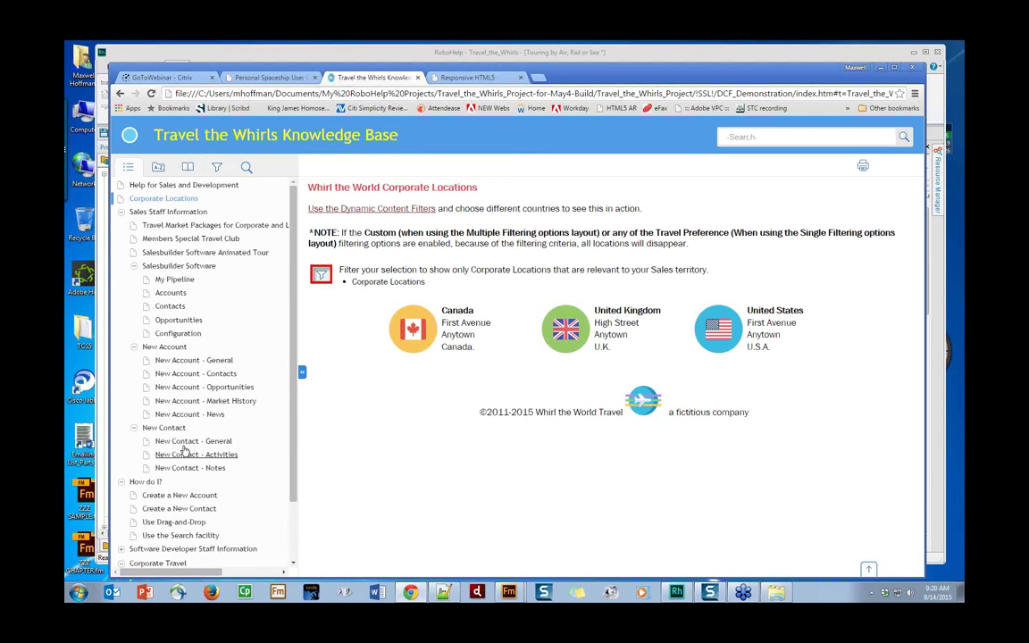
Filter to Software Developer, expand Software Developer Staff Information, and bring RoboHelp forward.
click(216, 167)
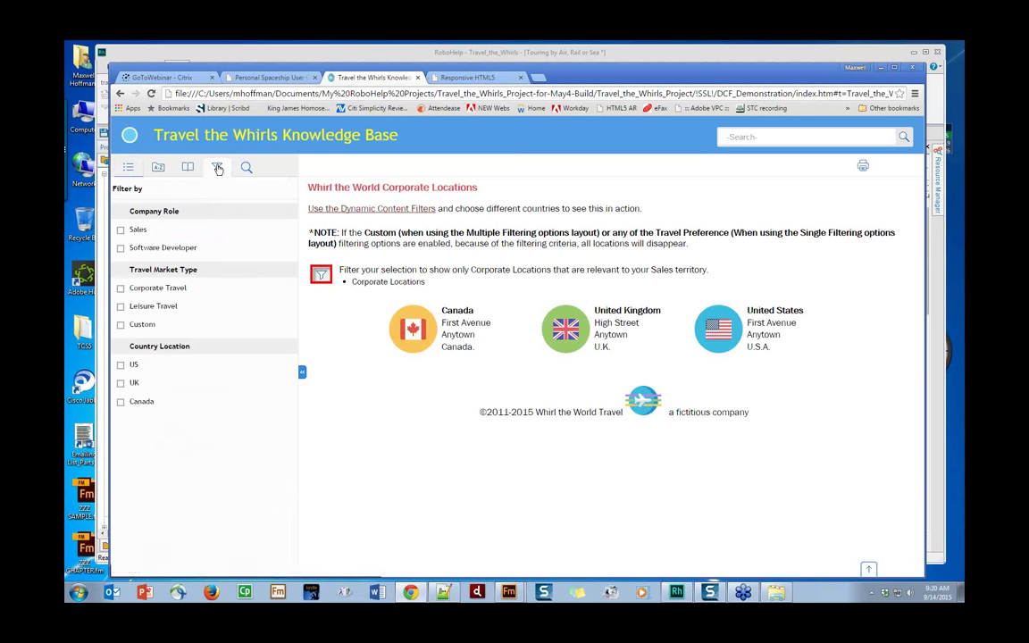
click(121, 247)
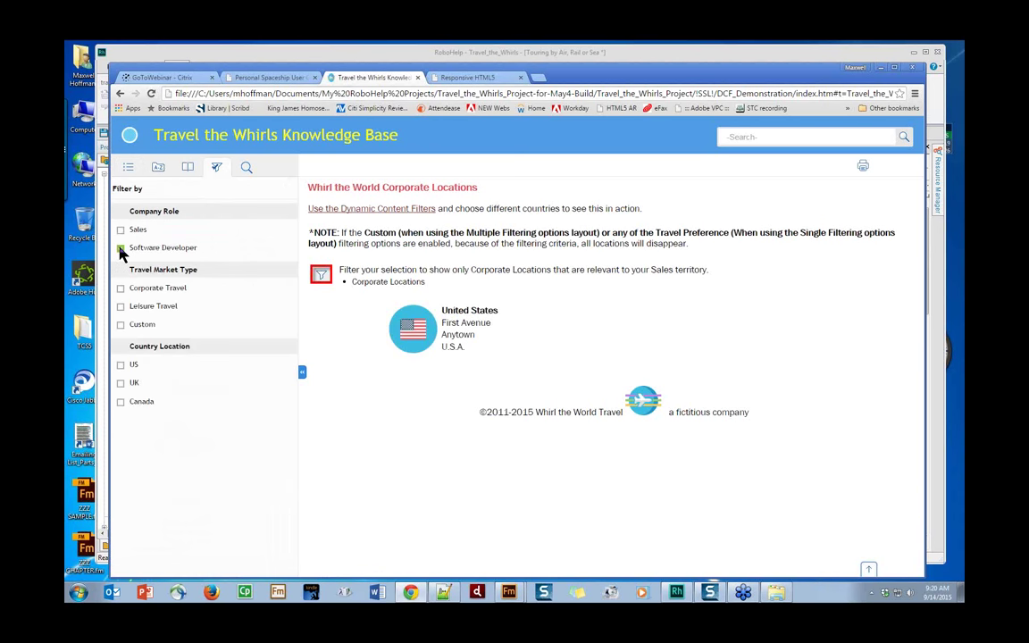
click(130, 165)
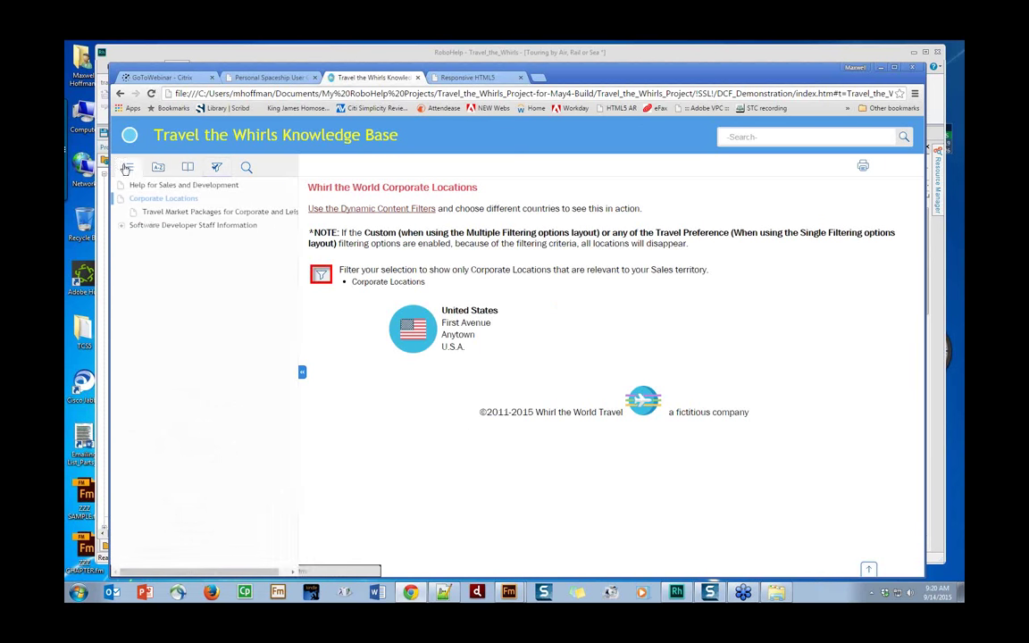
click(122, 225)
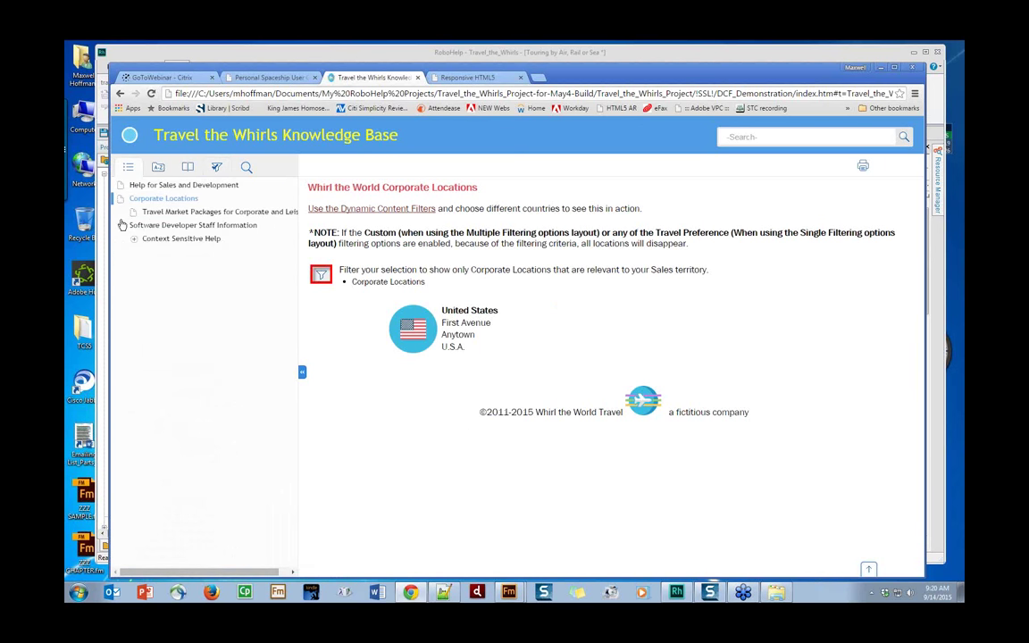
click(230, 43)
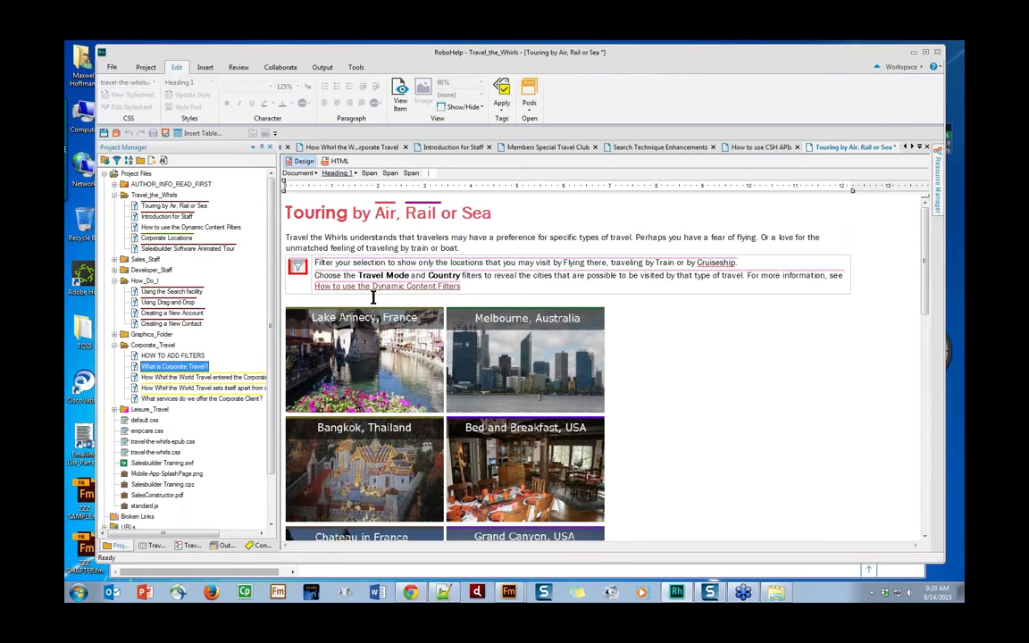
Switch back from RoboHelp to the Software Developer-filtered knowledge base in Chrome with Alt+Tab.
key(alt+Tab)
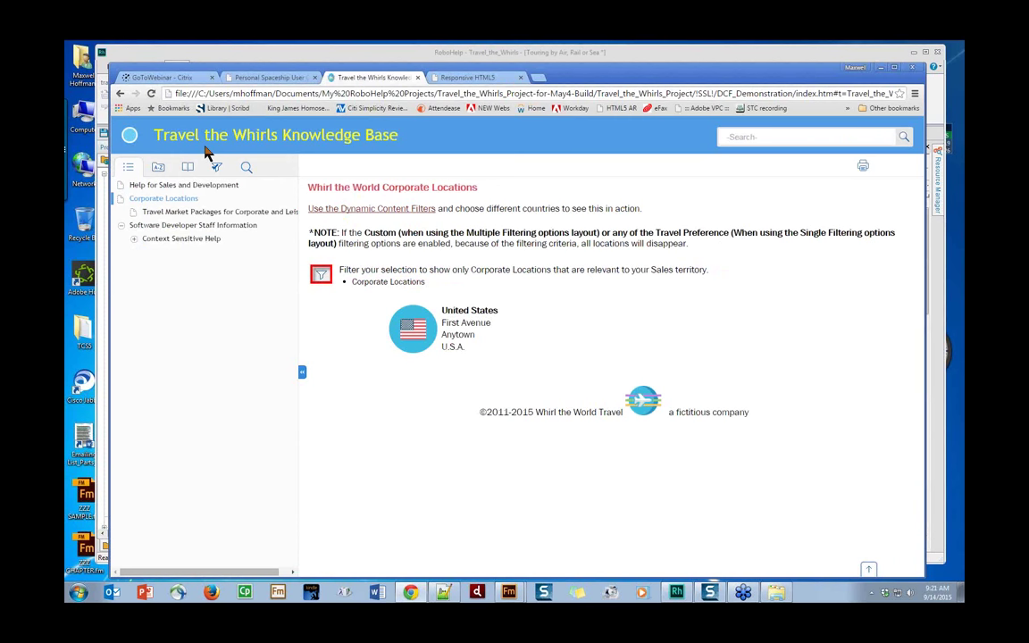
Clear the Software Developer filter, open Create a New Account, then move to the Responsive HTML5 tab.
click(215, 166)
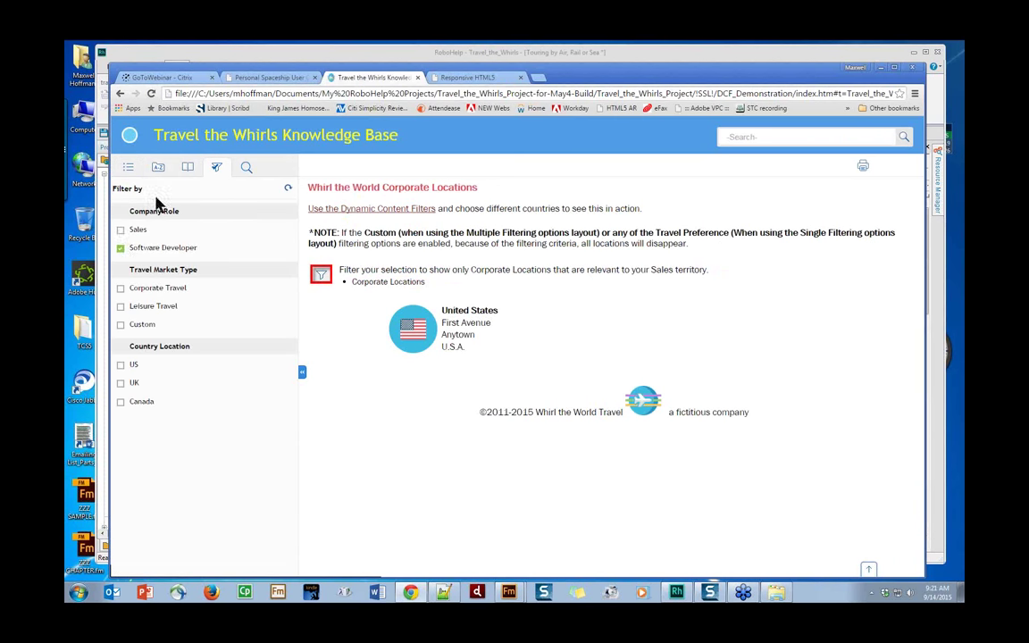
click(121, 249)
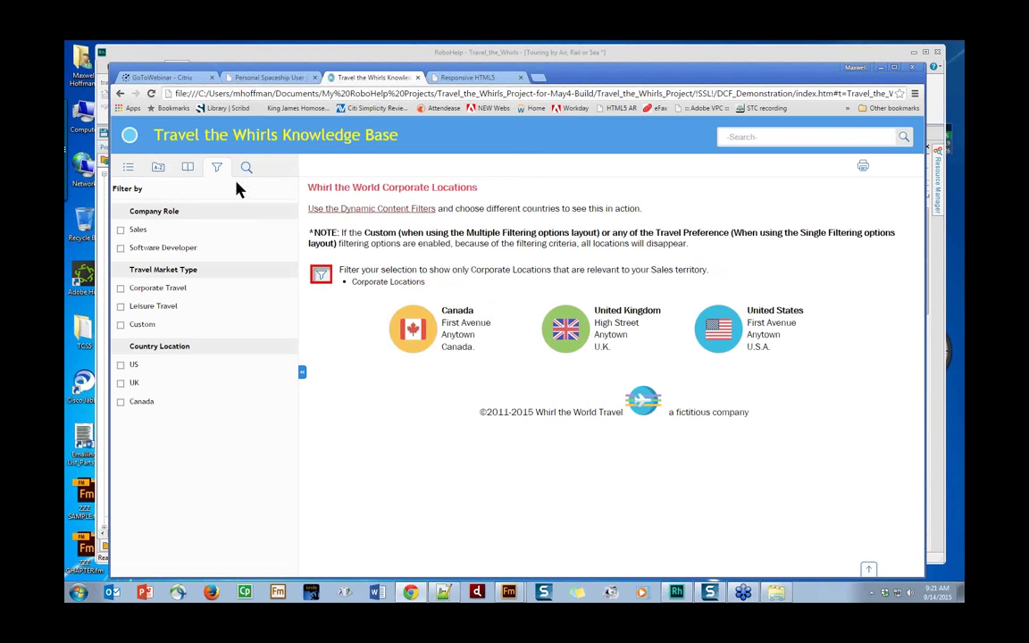
click(130, 171)
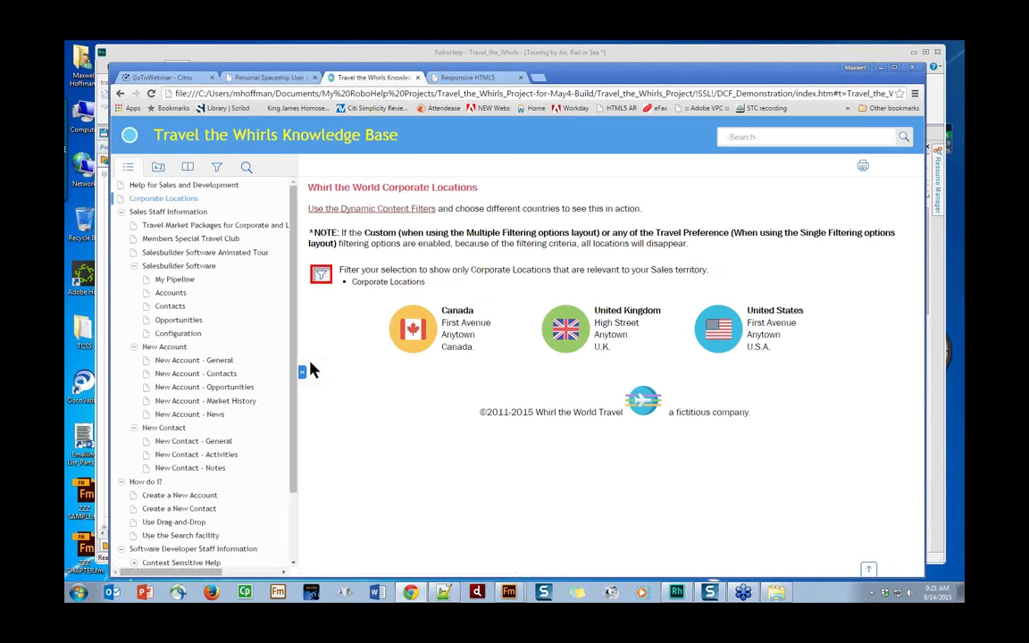
scroll(294, 409, down, 2)
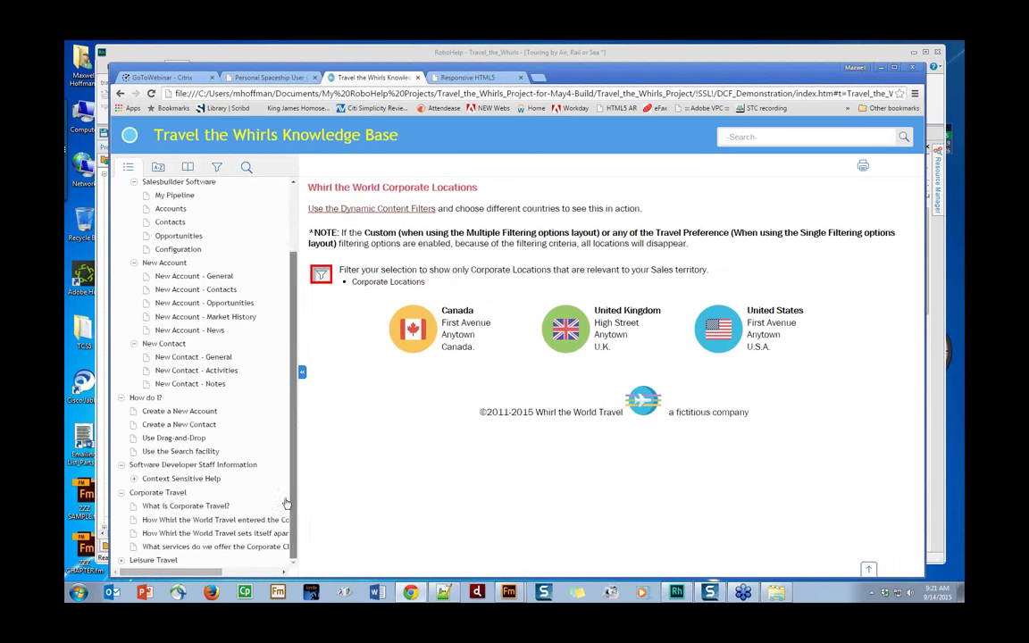
click(188, 413)
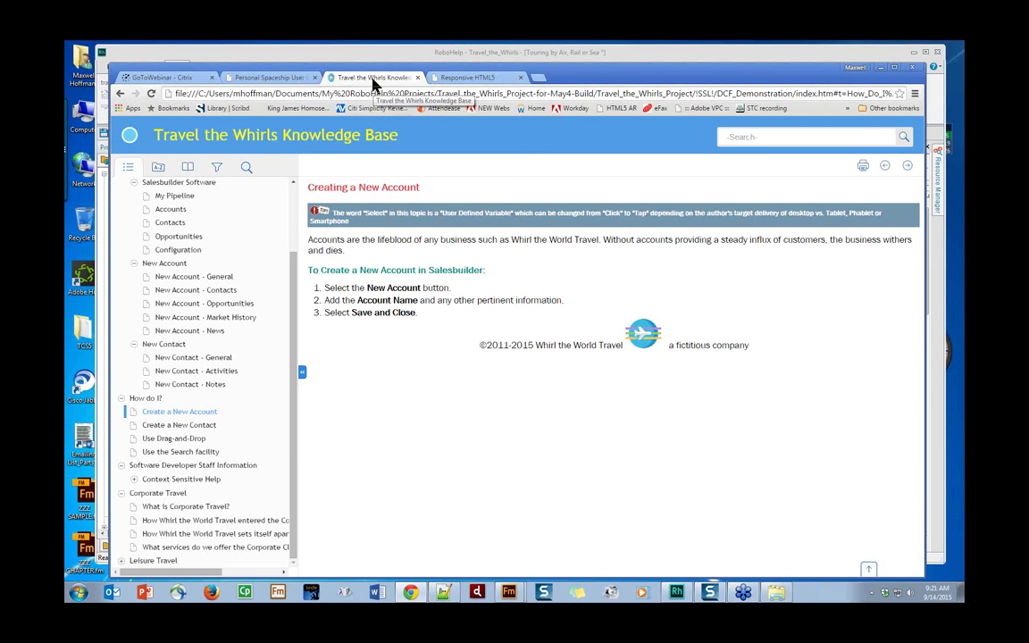
click(465, 80)
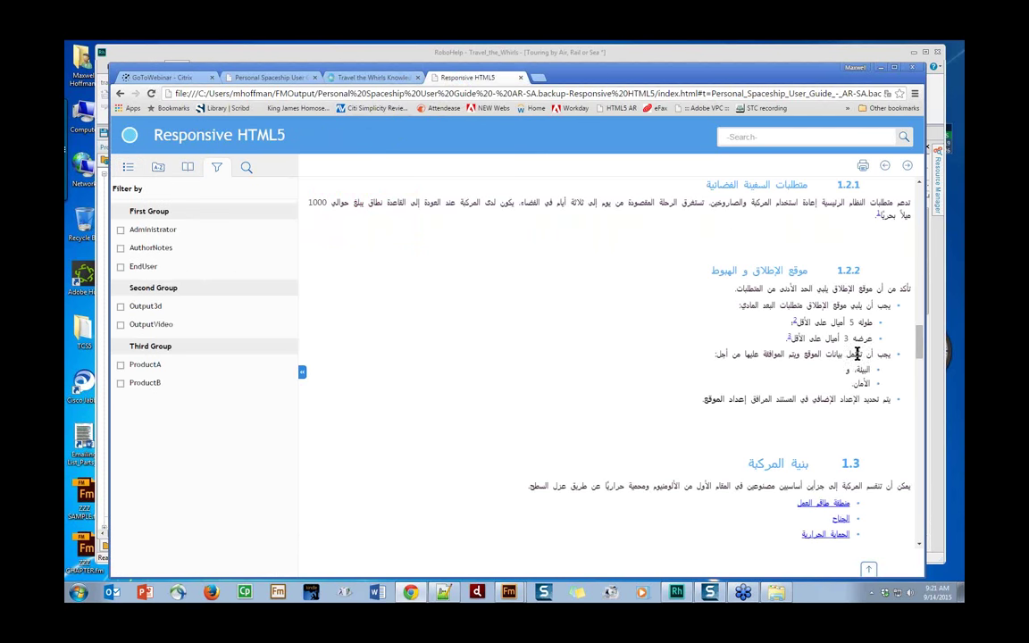
In the Arabic guide's contents, open section 1.3.1 and then section 1.1 with the engine image.
scroll(925, 360, down, 1)
drag(924, 360, 902, 383)
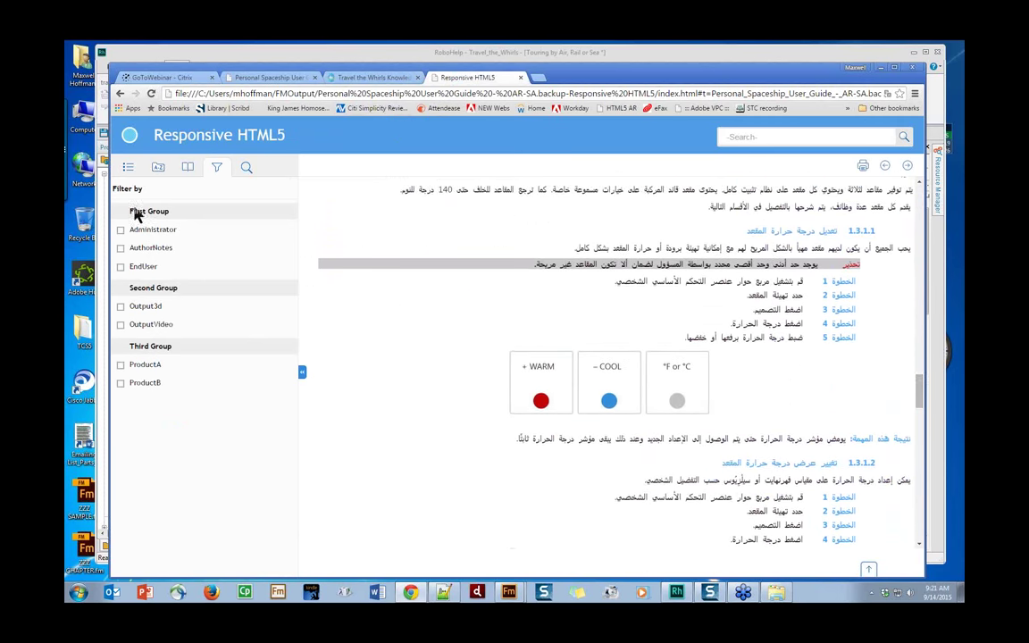
click(128, 167)
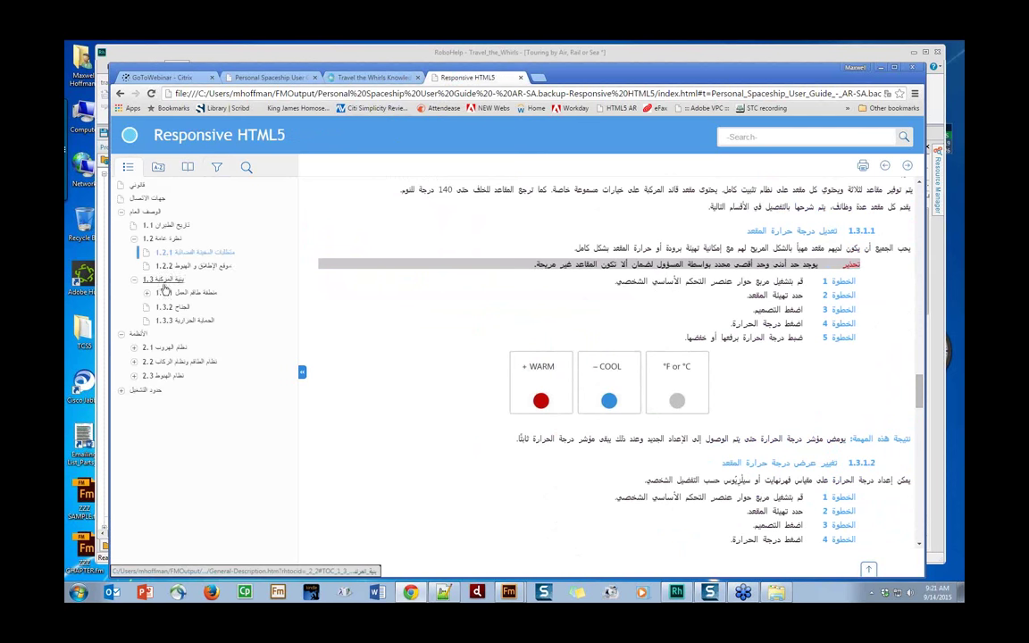
click(164, 293)
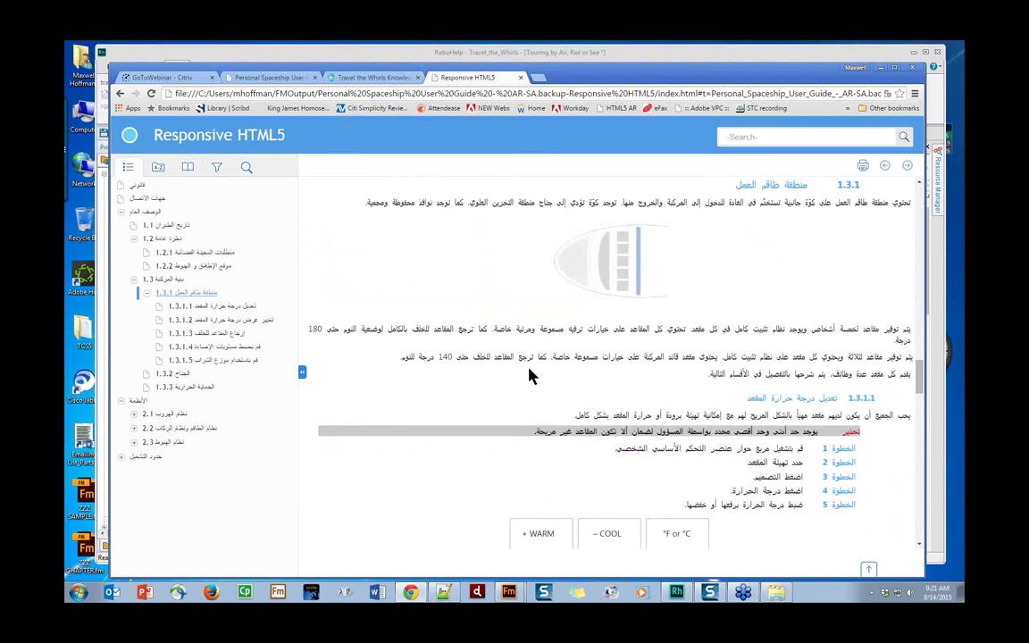
scroll(474, 329, down, 3)
click(163, 227)
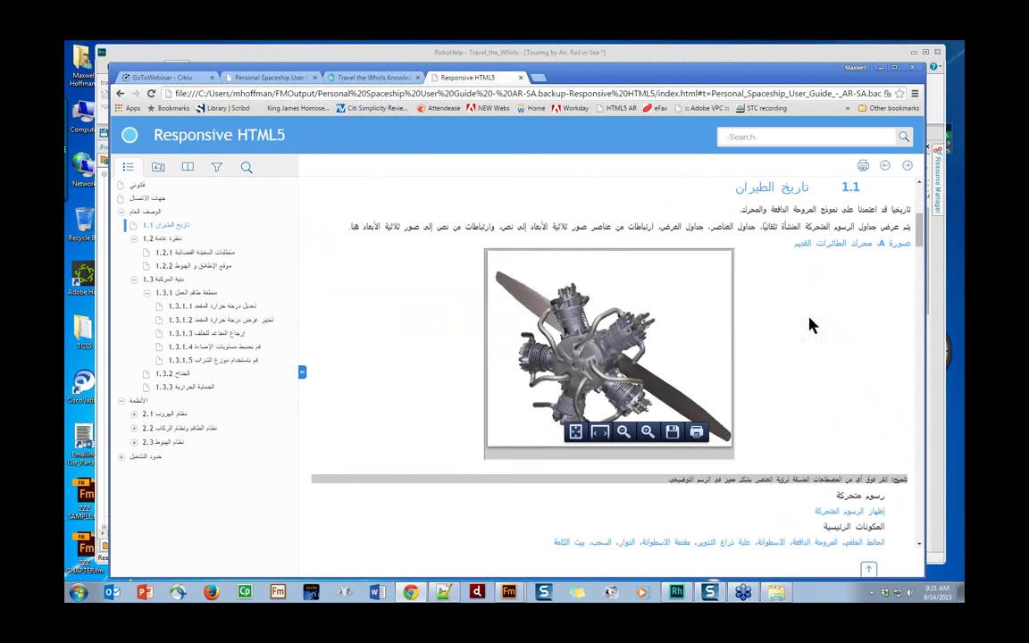
drag(919, 214, 920, 293)
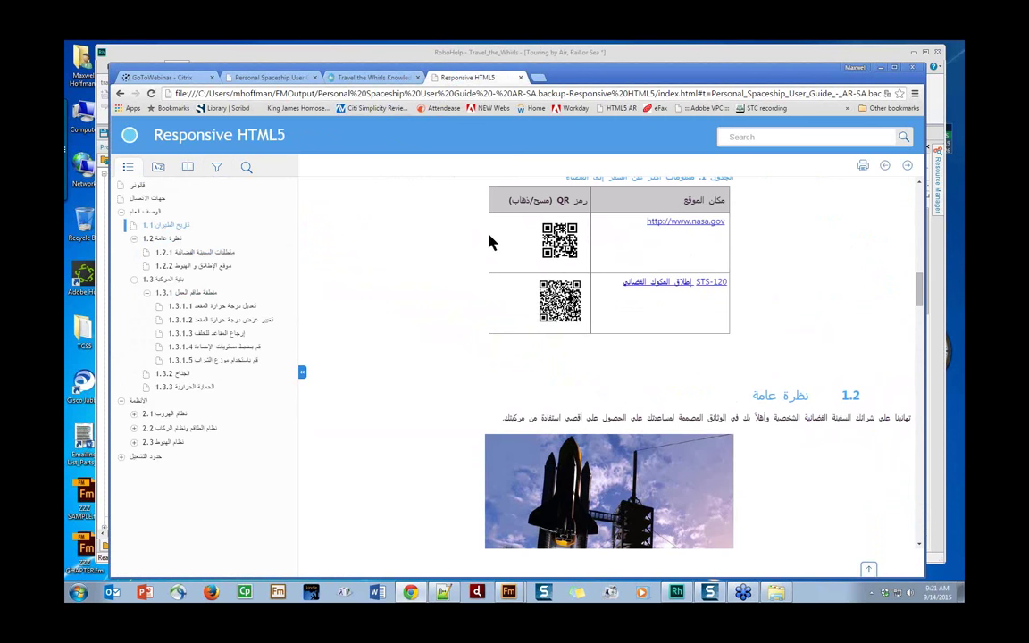
double_click(537, 232)
drag(538, 232, 555, 254)
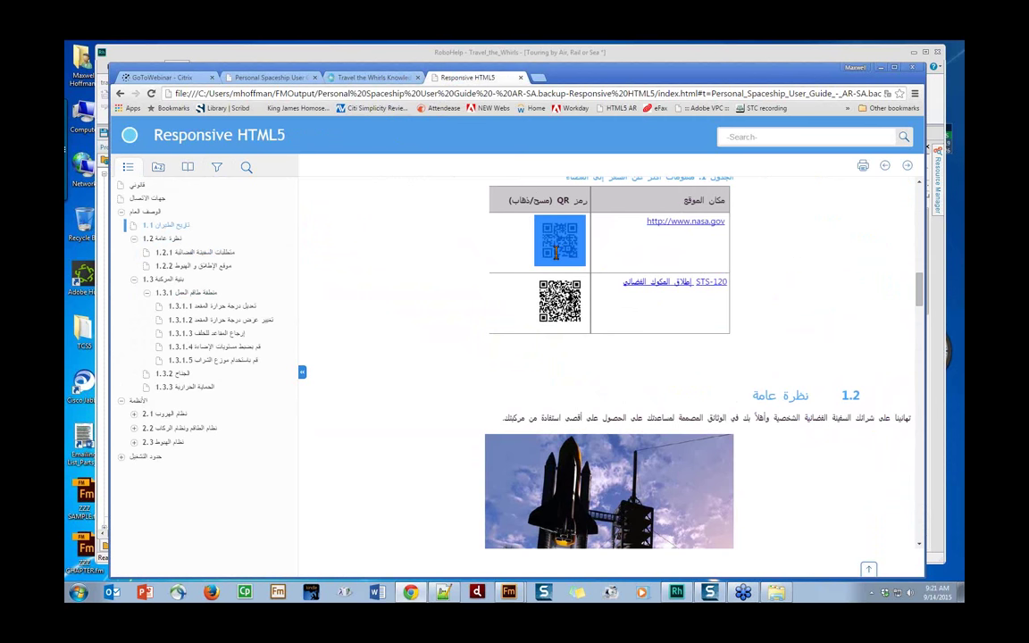
drag(613, 230, 731, 233)
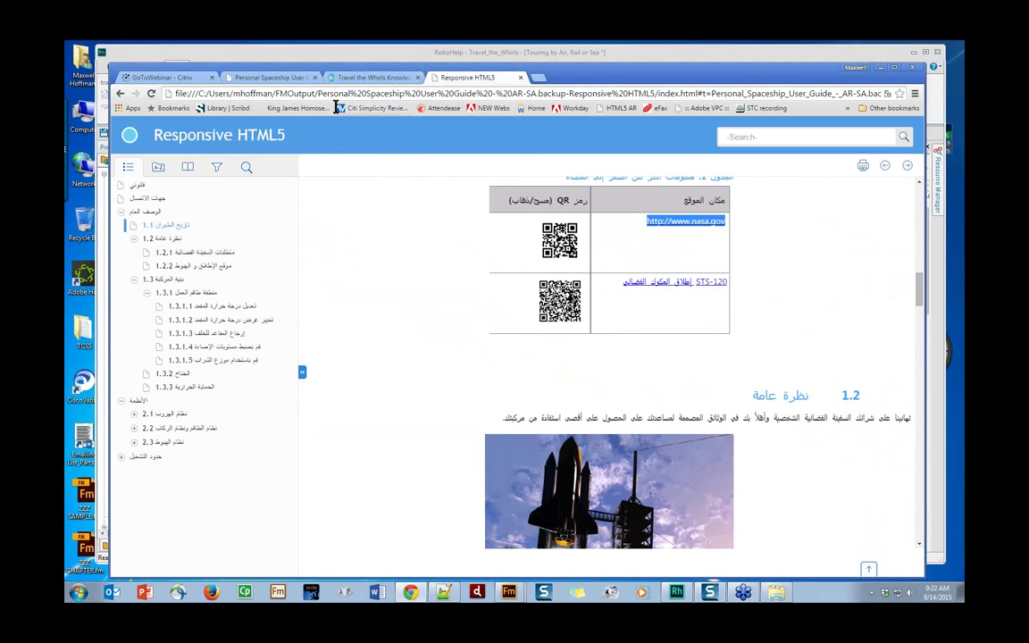
click(282, 79)
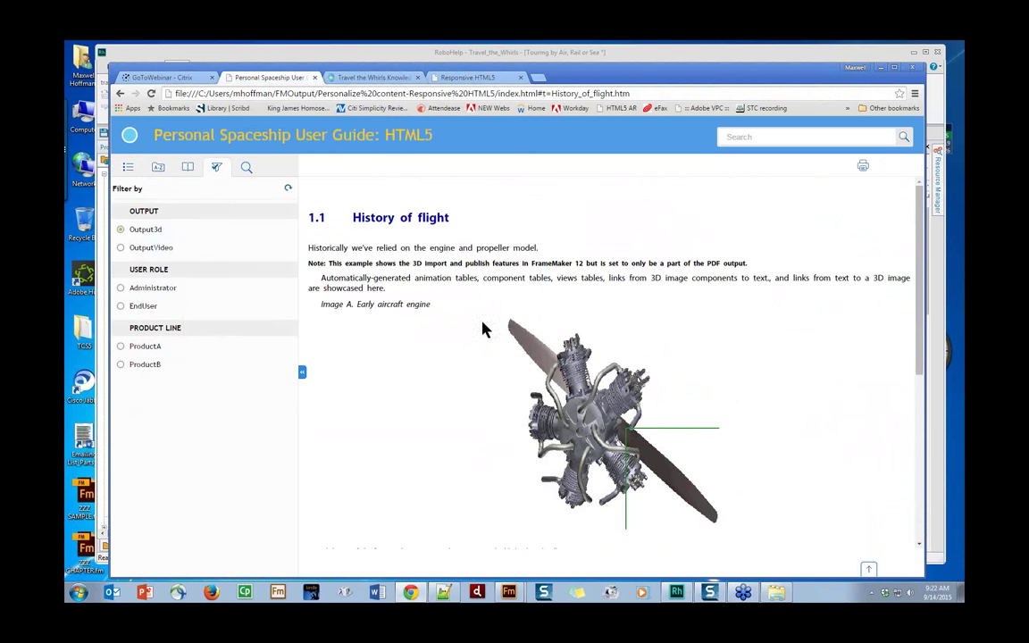
Clear the Output3d filter to reveal the launch video and STS-120 row, then return to the Arabic guide.
drag(917, 306, 936, 520)
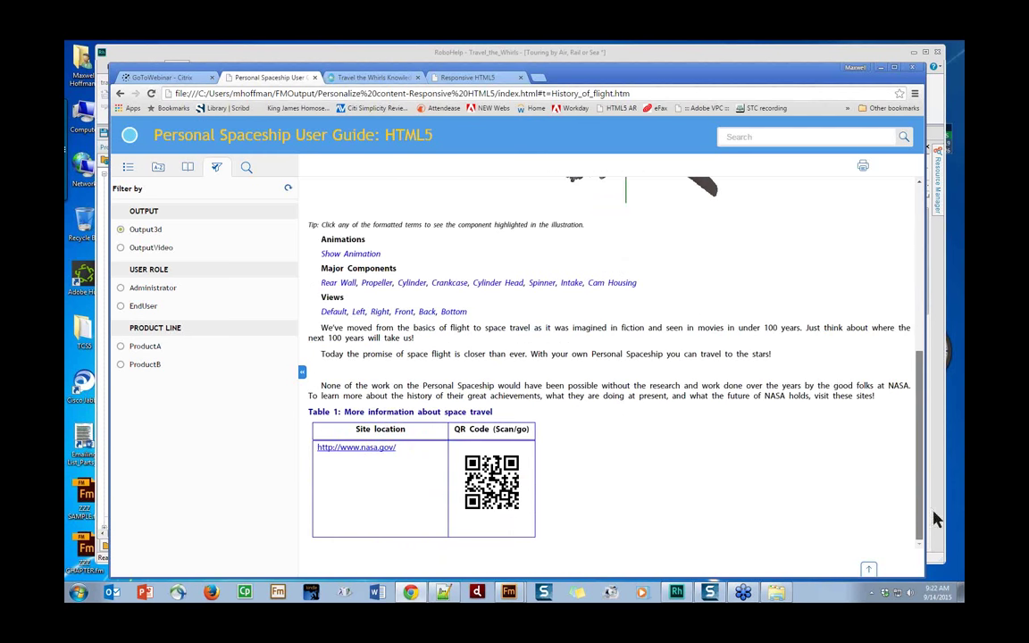
click(122, 230)
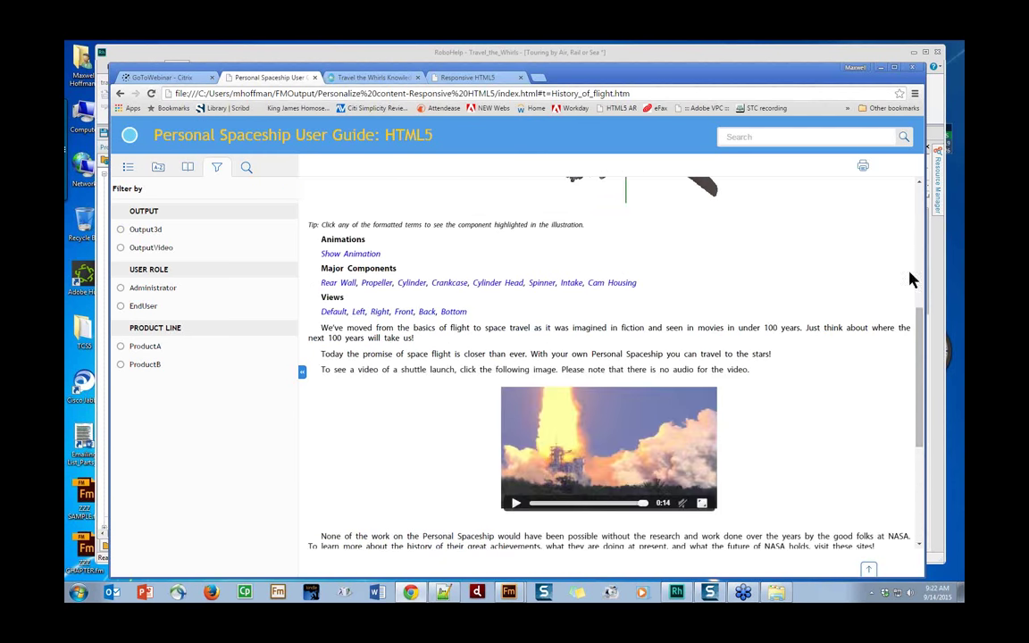
drag(919, 340, 935, 494)
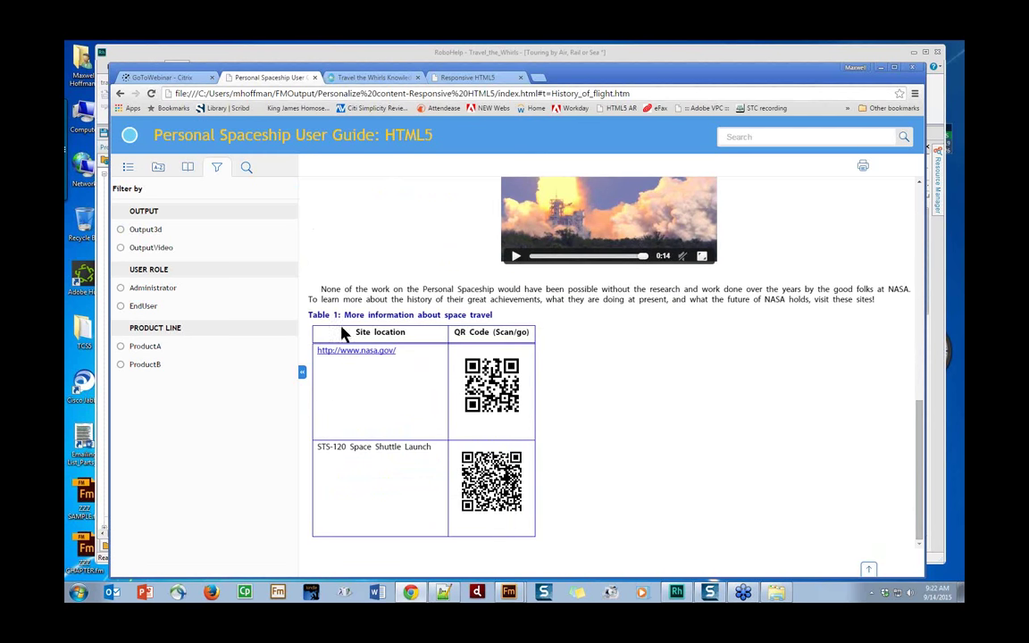
drag(344, 333, 542, 337)
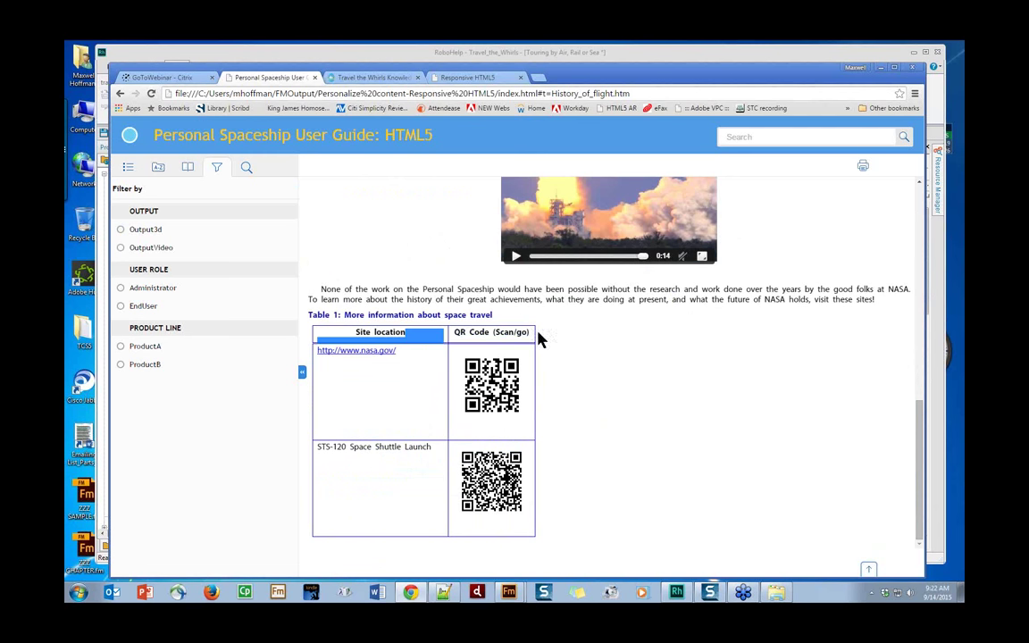
click(468, 79)
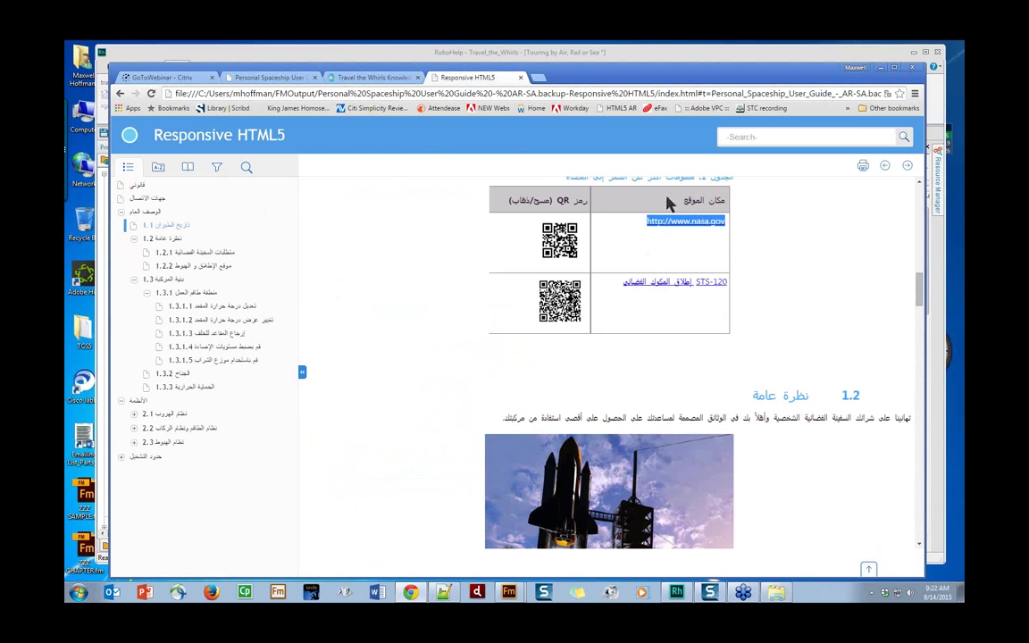
Review the Arabic page's QR code table, then bring the RoboHelp project with the Touring topic forward.
drag(616, 201, 535, 202)
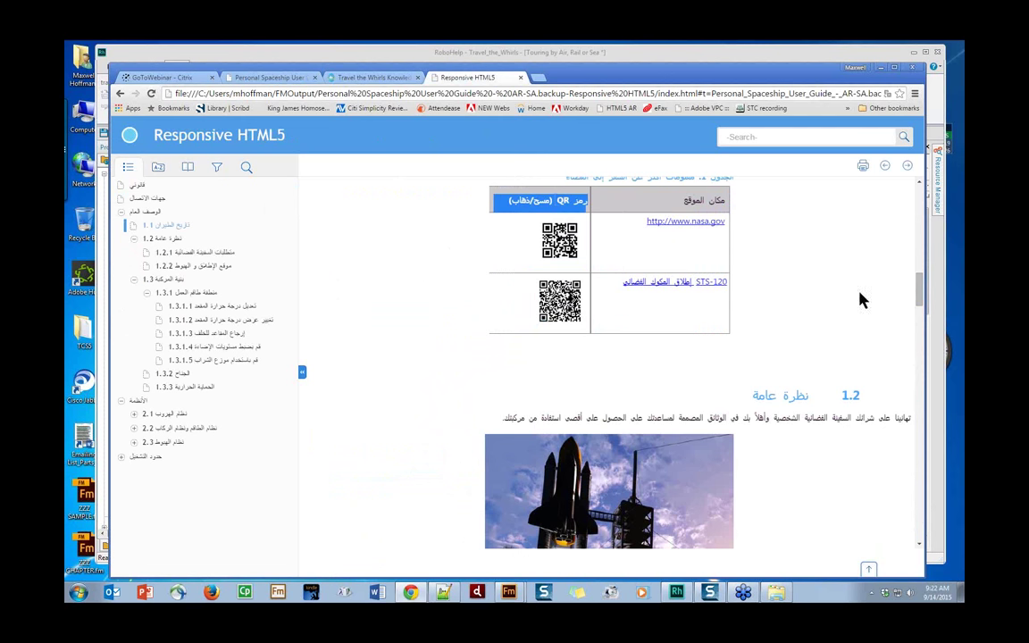
drag(920, 299, 824, 211)
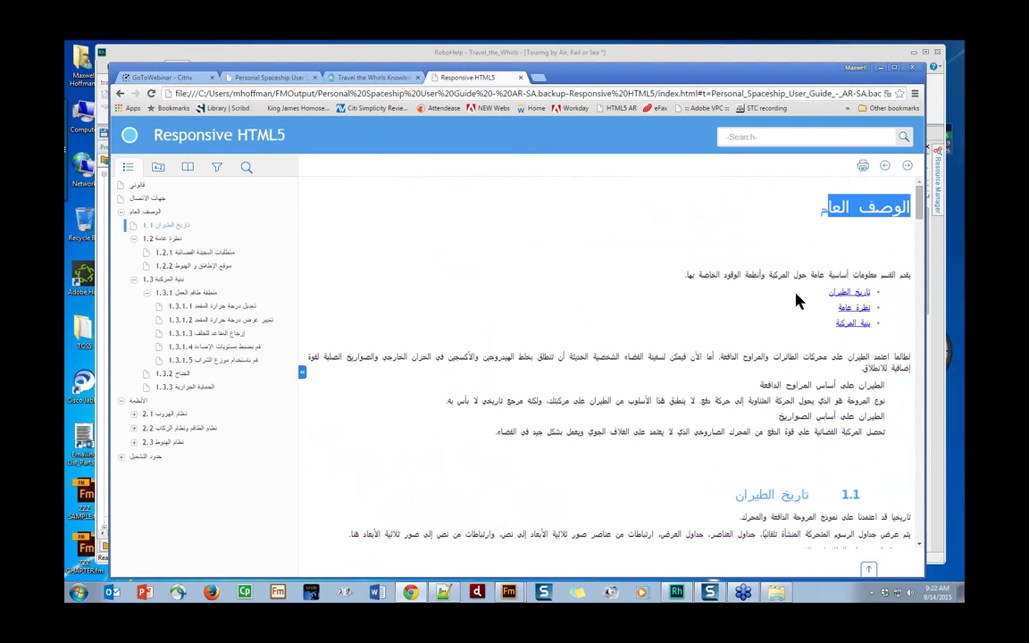
scroll(801, 512, down, 3)
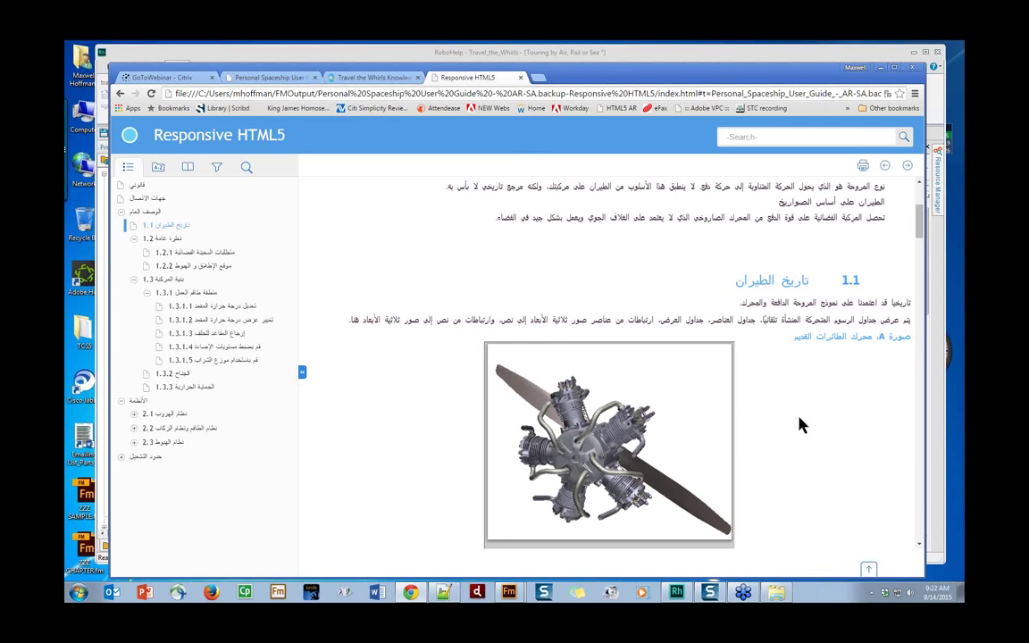
drag(920, 235, 922, 339)
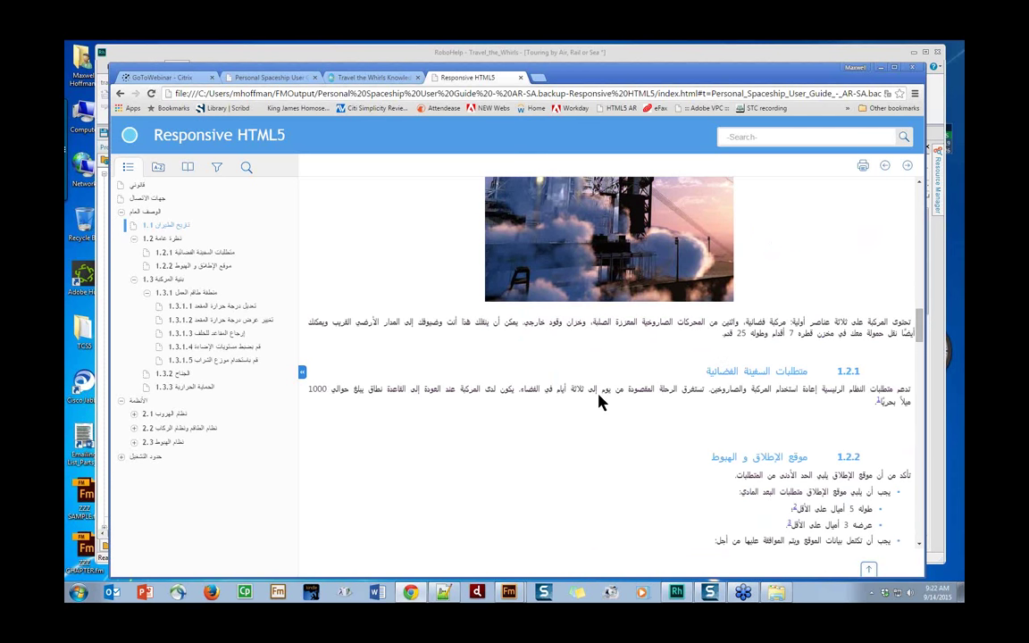
click(369, 78)
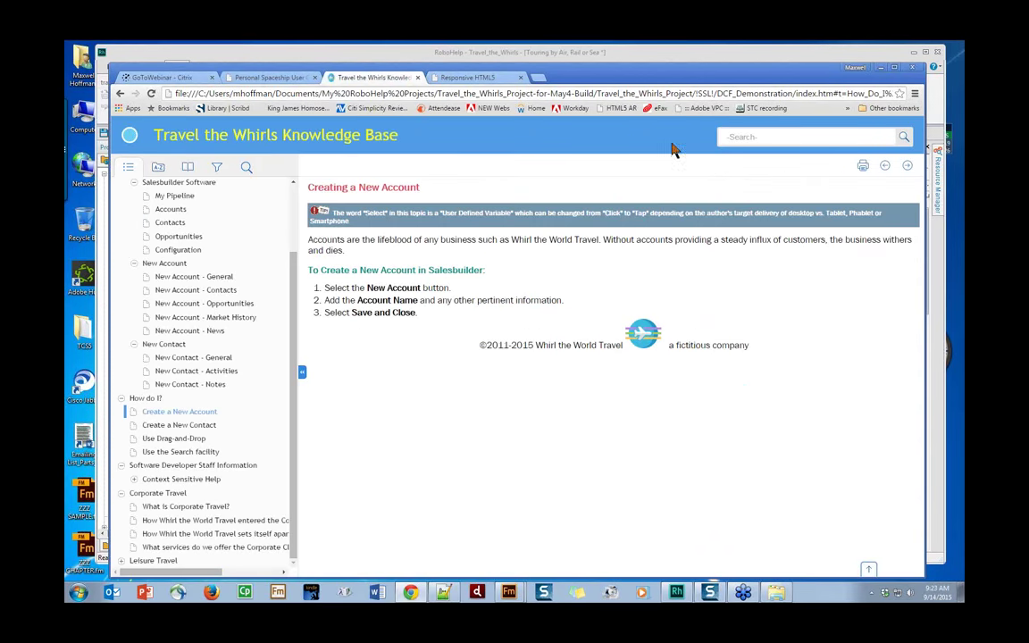
click(661, 55)
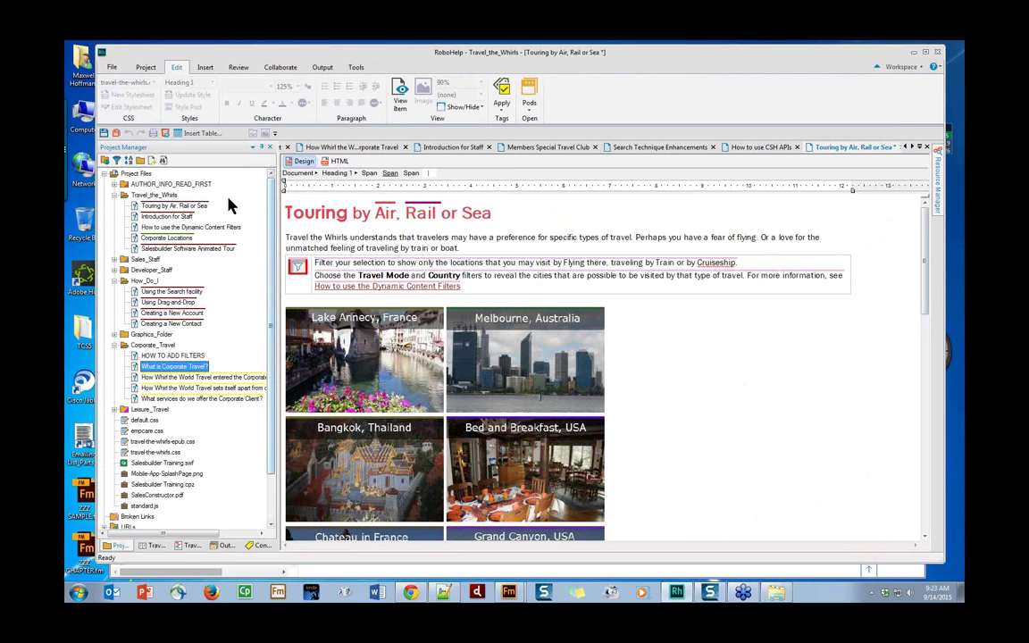
Browse the Project, Edit, Insert and Review ribbon tabs, then switch to the Classic workspace layout.
click(144, 70)
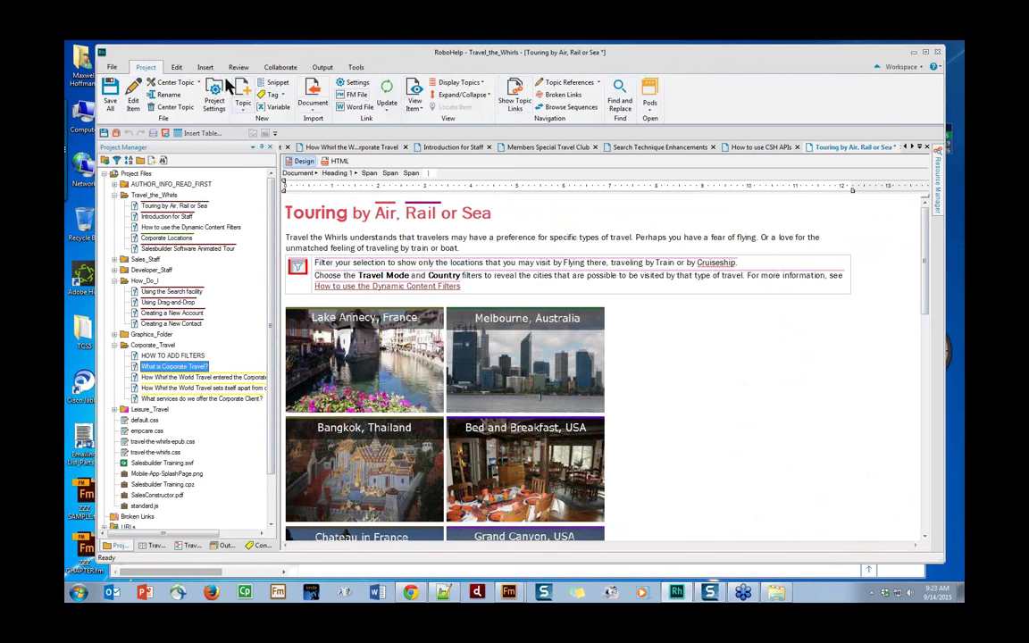
click(177, 68)
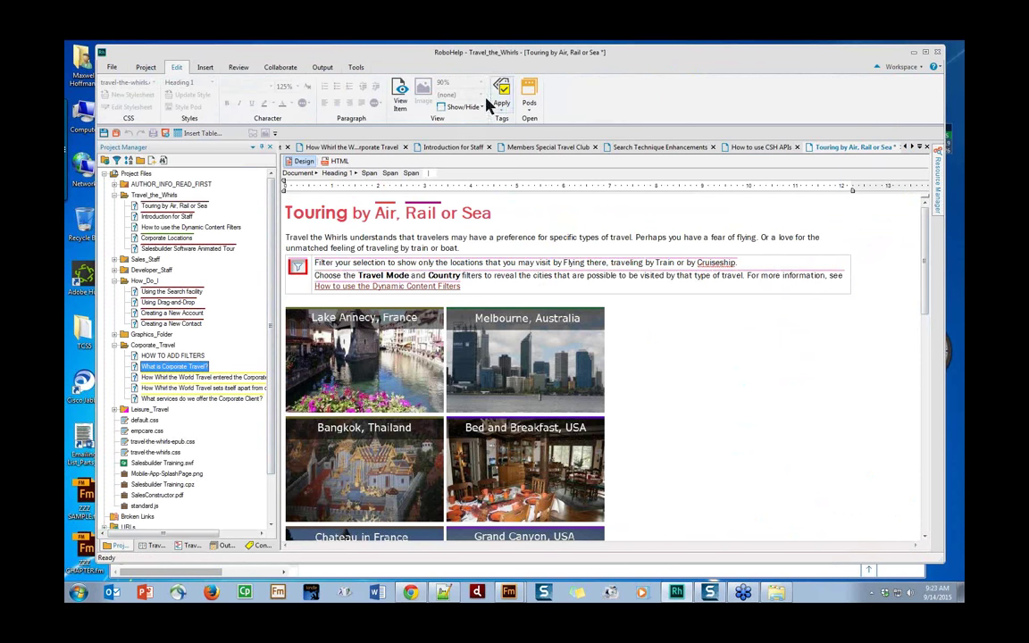
click(207, 70)
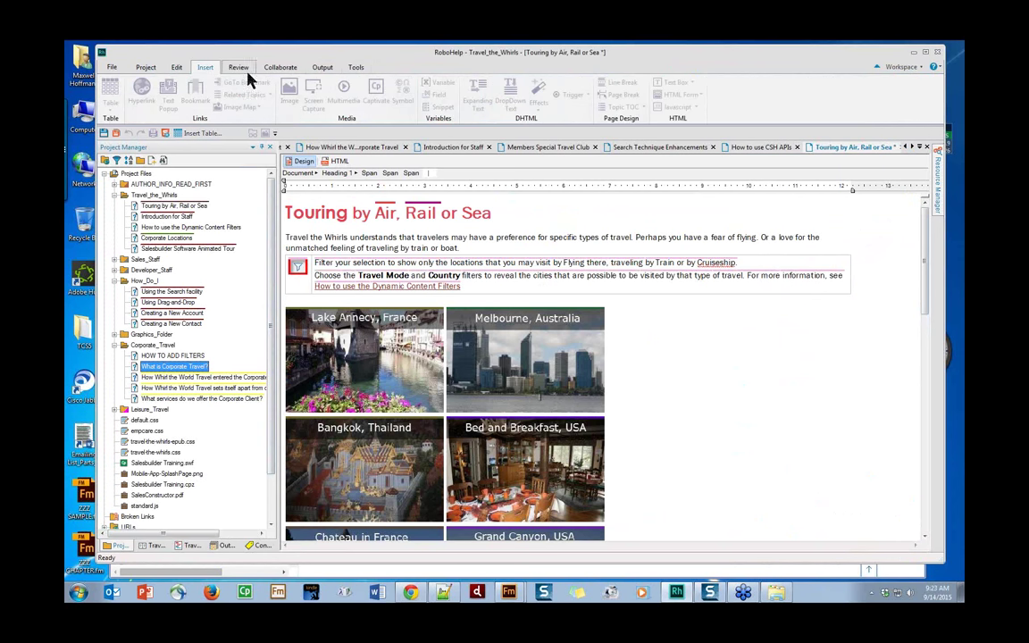
click(243, 71)
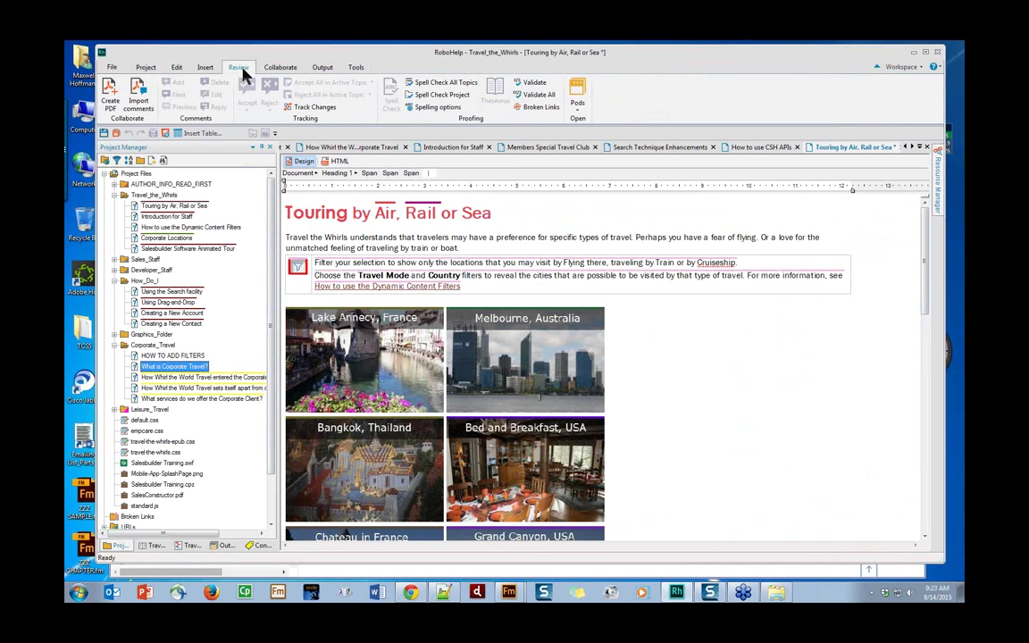
click(895, 70)
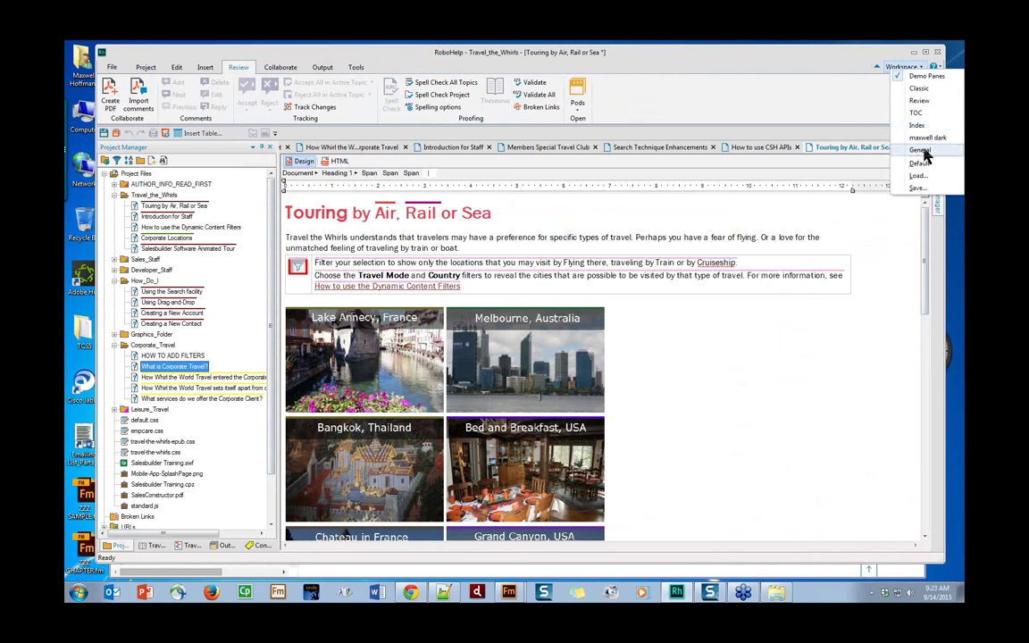
click(917, 89)
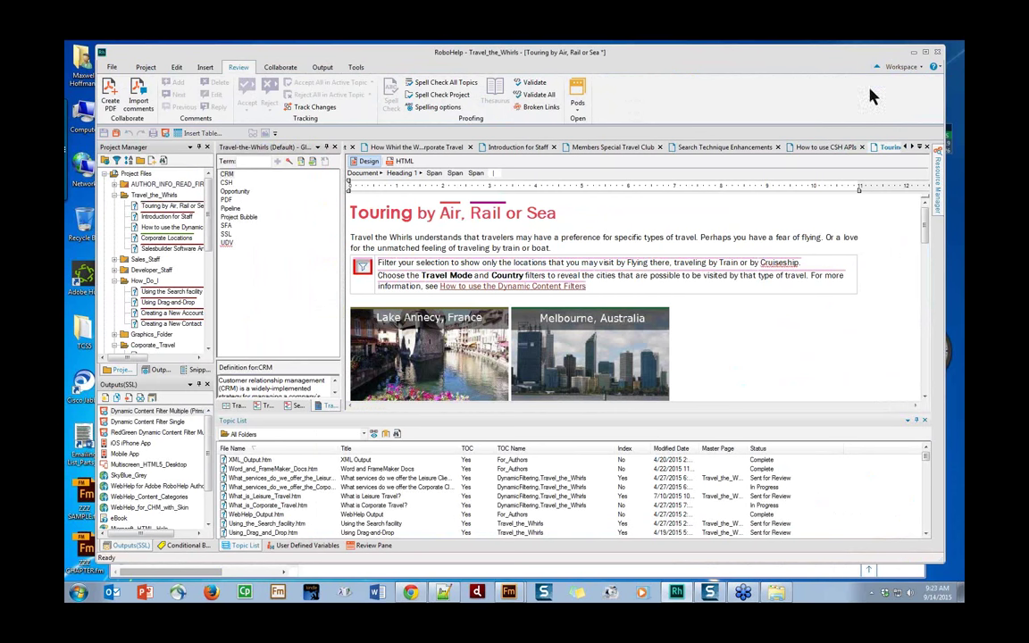
Switch the workspace to Demo Panes and open the Touring by Air, Rail or Sea topic.
click(897, 67)
click(906, 85)
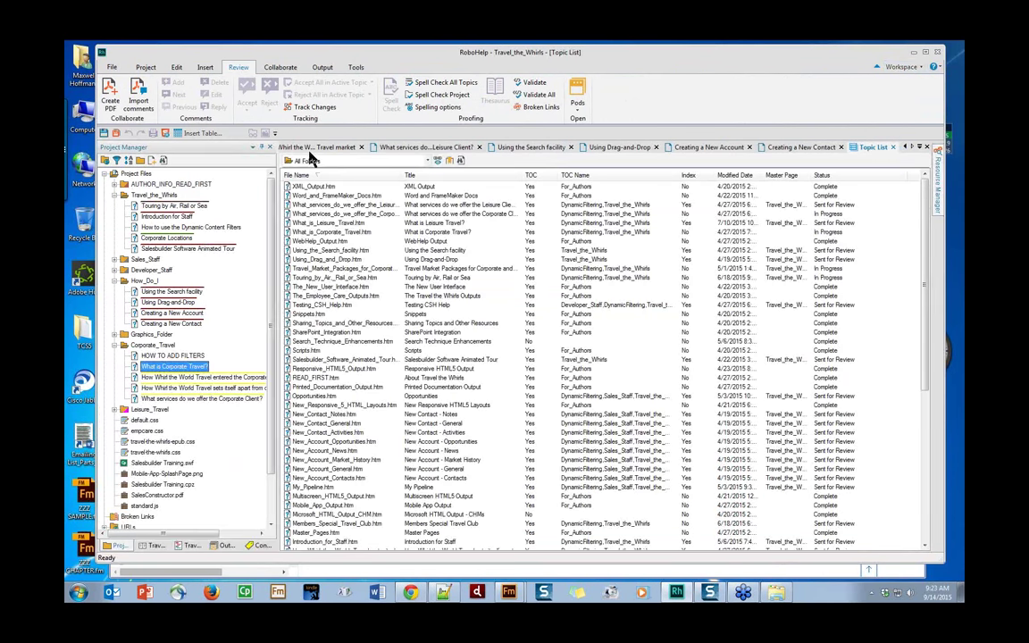
double_click(154, 207)
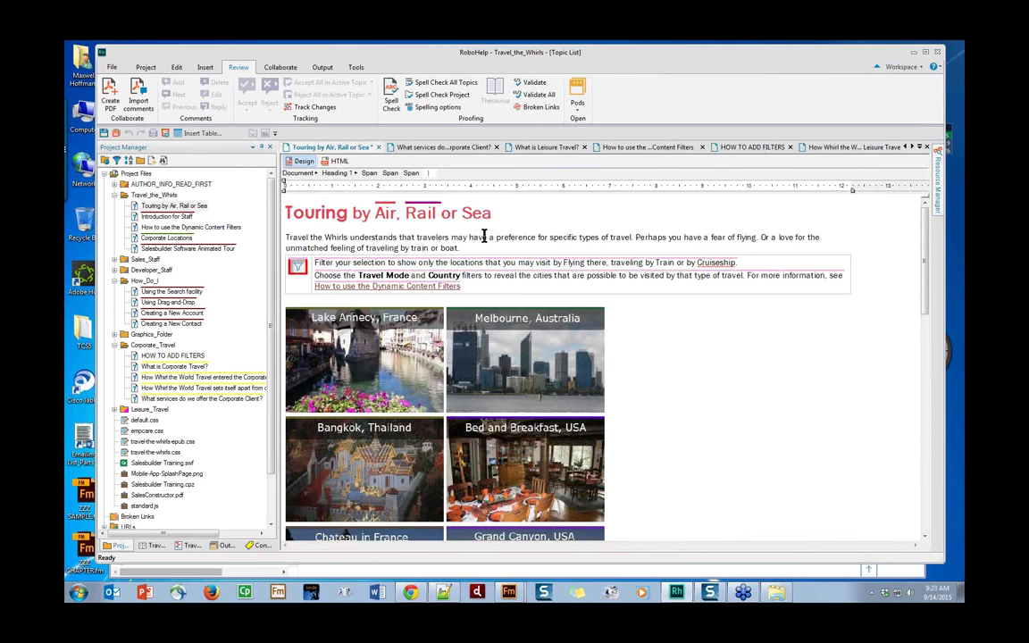
click(283, 68)
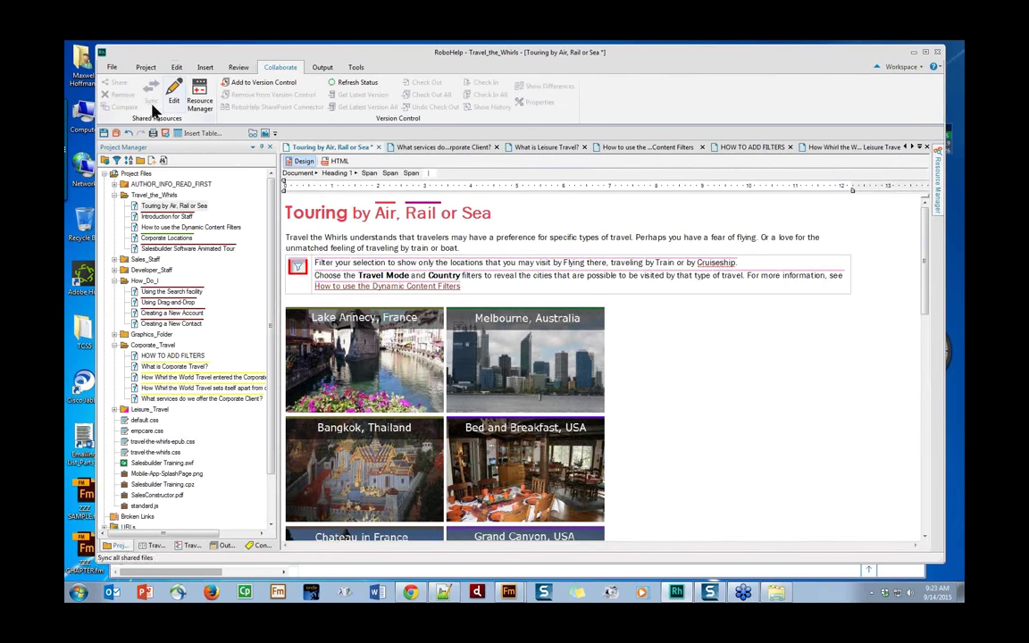
Select the word Air in the heading and look over the Output and Tools ribbon tabs.
double_click(384, 213)
click(322, 67)
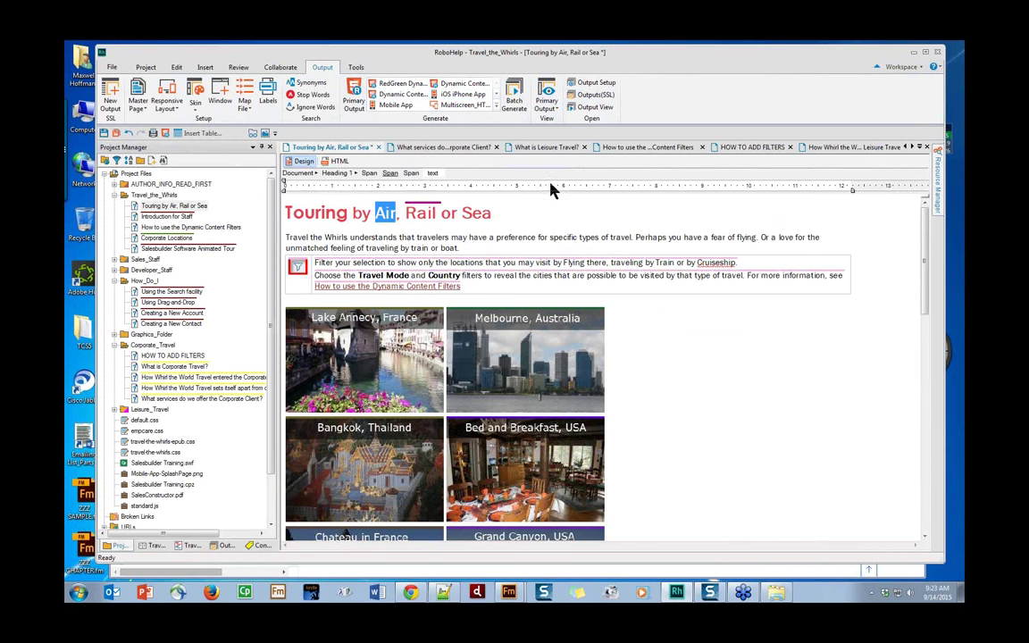
click(356, 68)
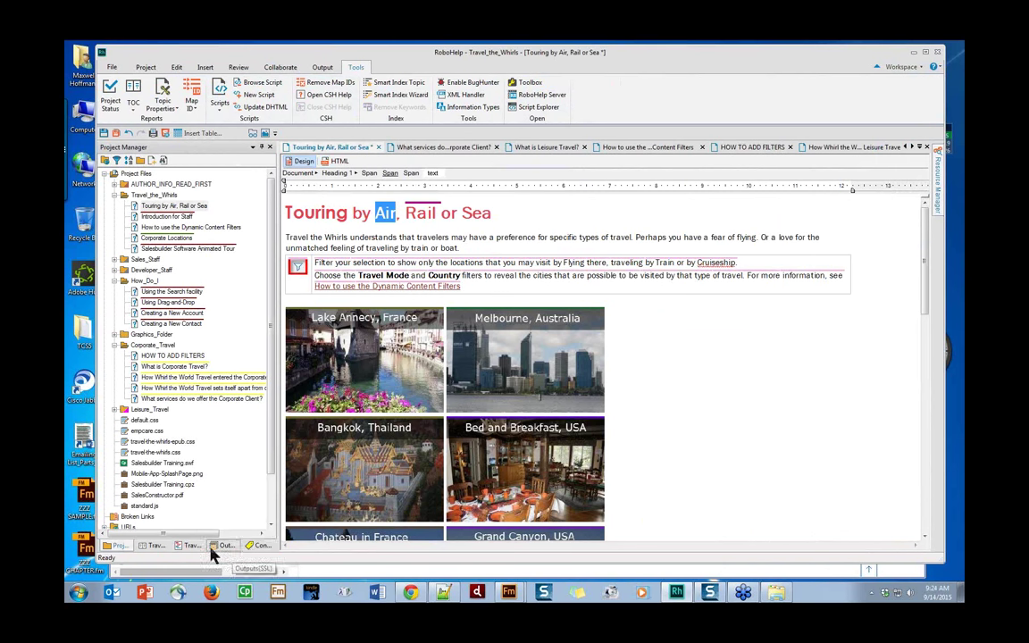
Show the project's index keywords in the Index pod, then bring up the recent projects list.
click(256, 546)
click(192, 547)
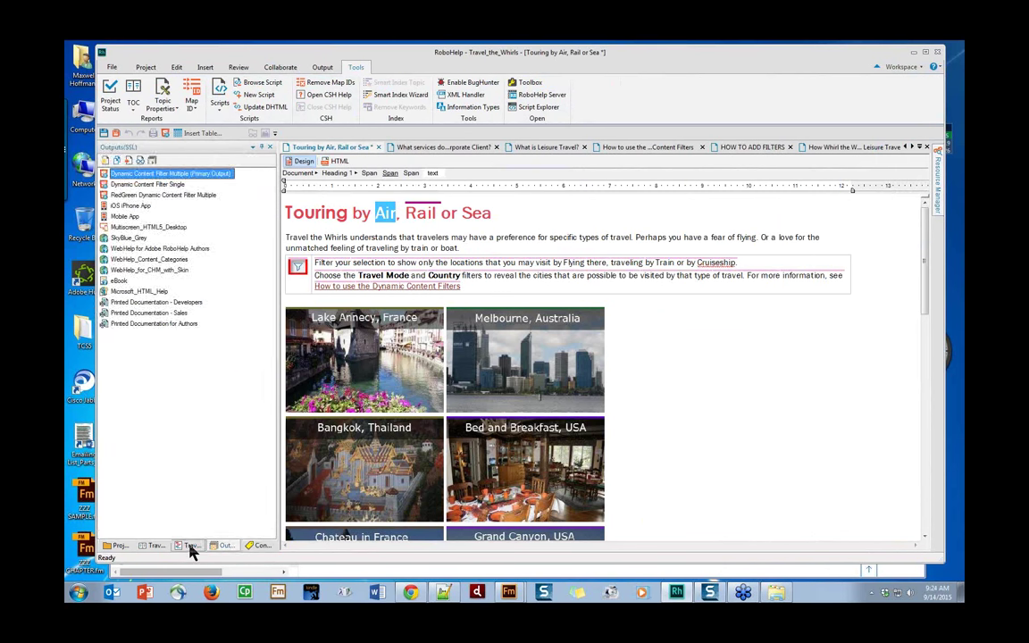
click(229, 547)
click(252, 546)
click(193, 547)
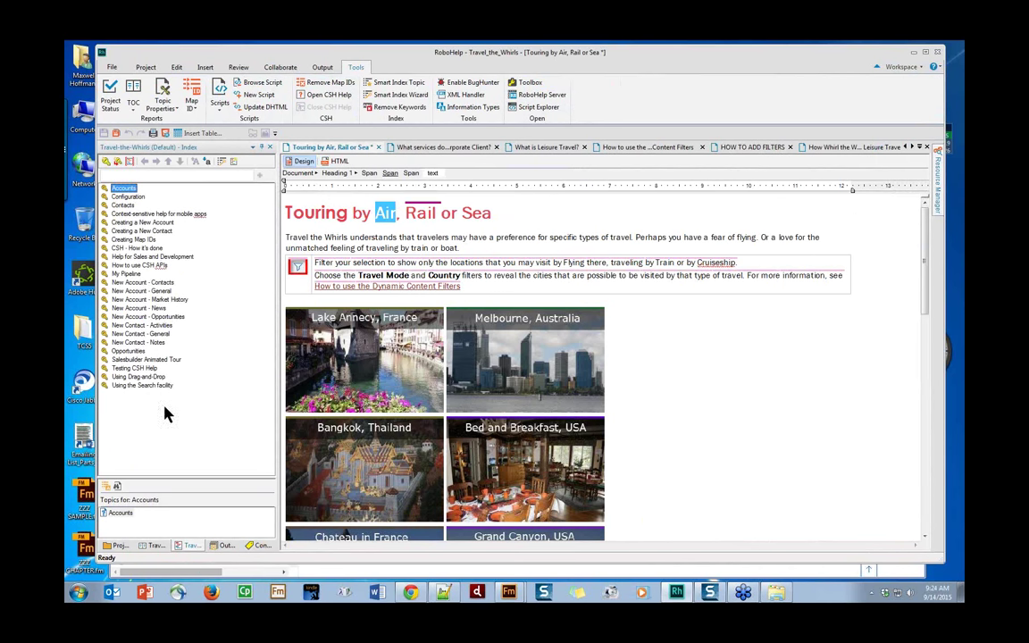
click(112, 70)
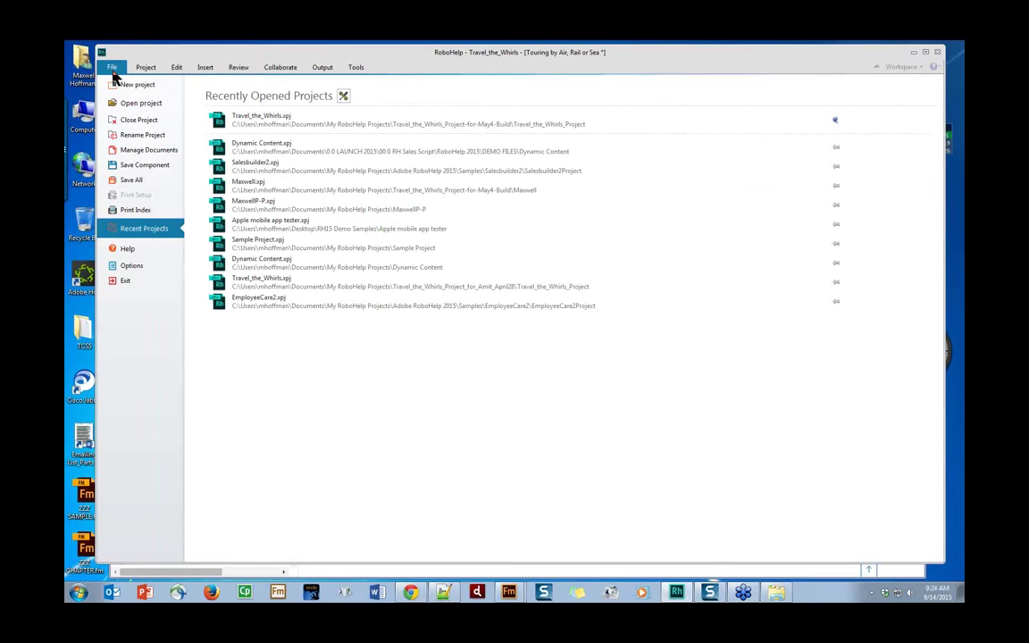
Open the recent Dynamic Content project, discarding unsaved topic changes, and show its Project Manager tree.
click(276, 153)
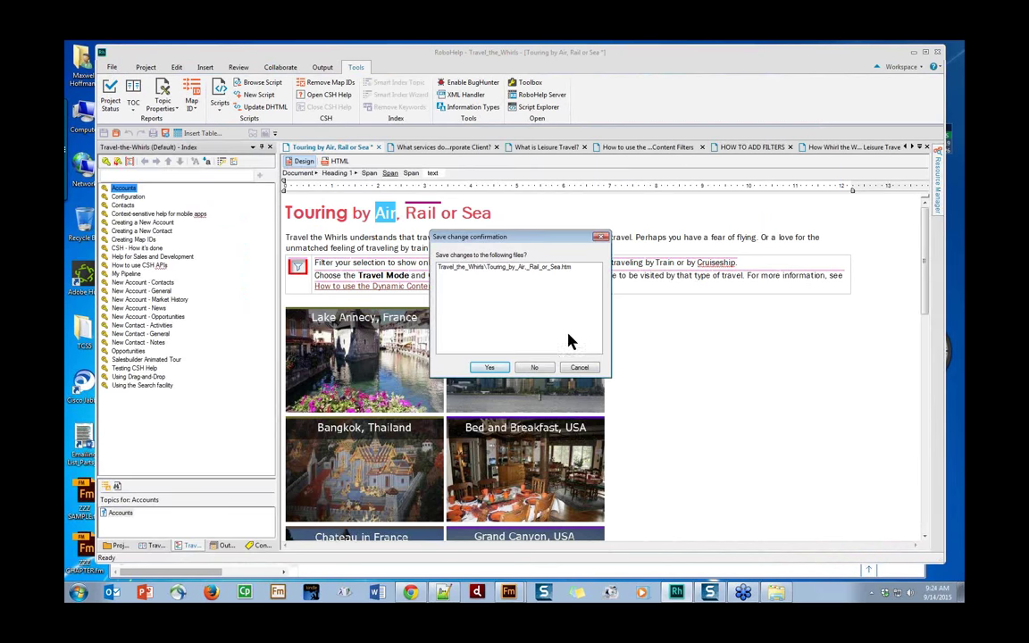
click(540, 369)
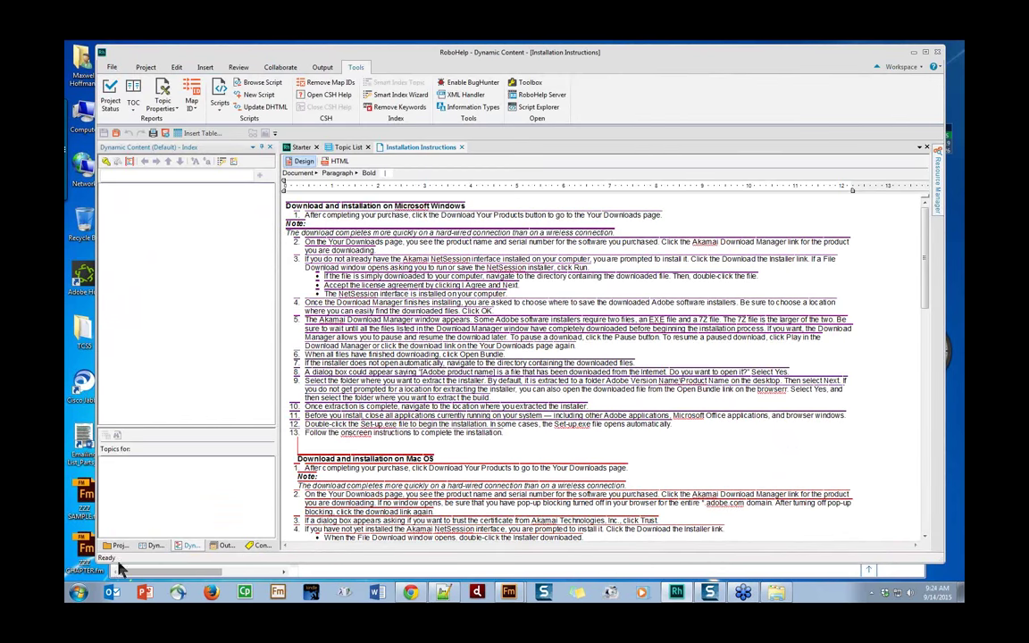
click(118, 546)
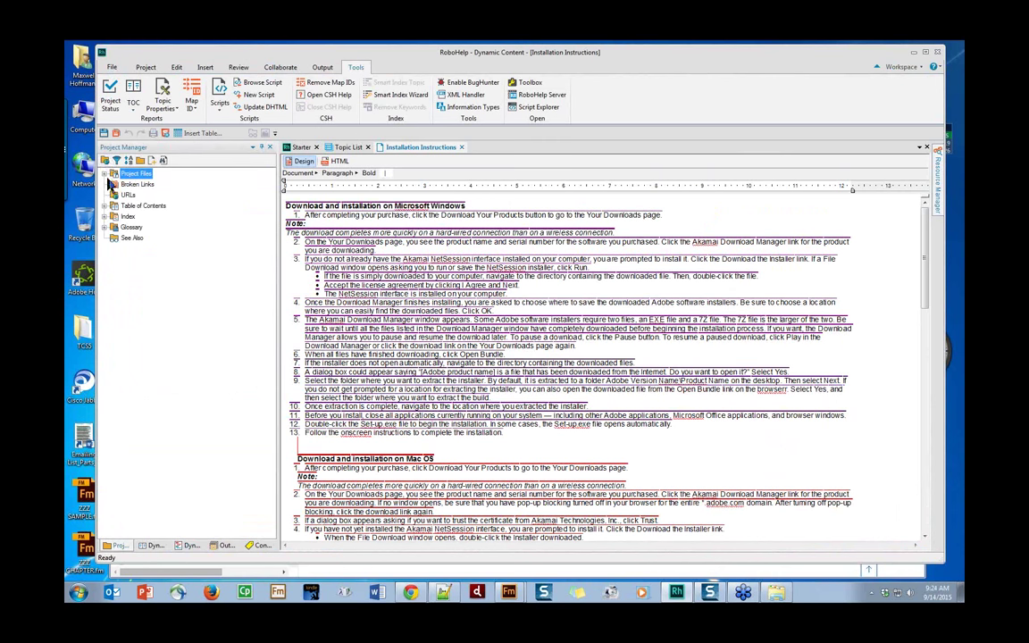
Review the Project Files topics and conditional build tags, then list the Outputs (SSL) with Responsive HTML5.
click(104, 173)
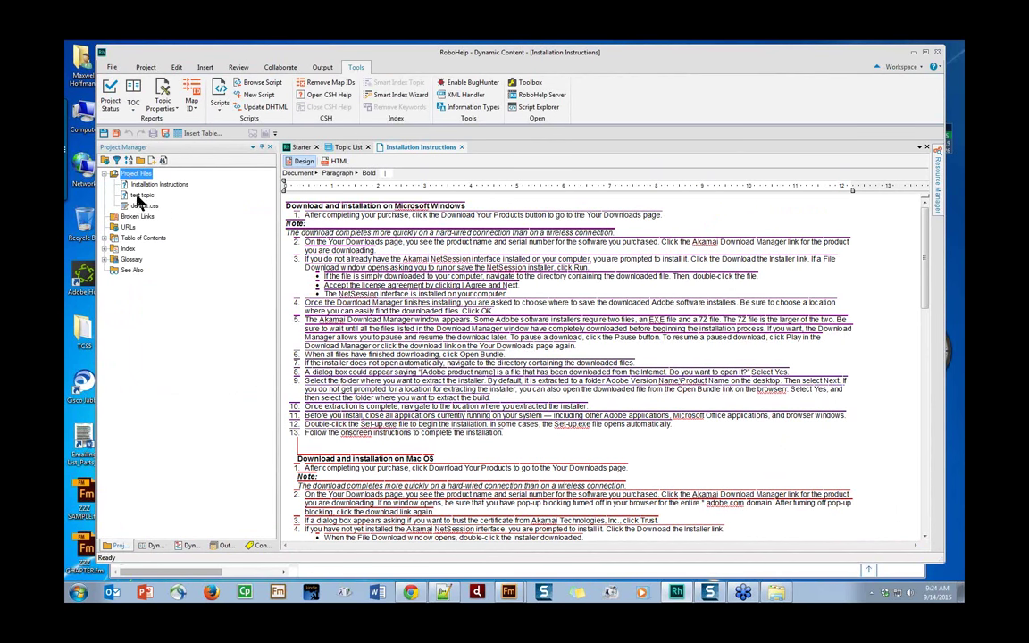
click(135, 185)
click(426, 214)
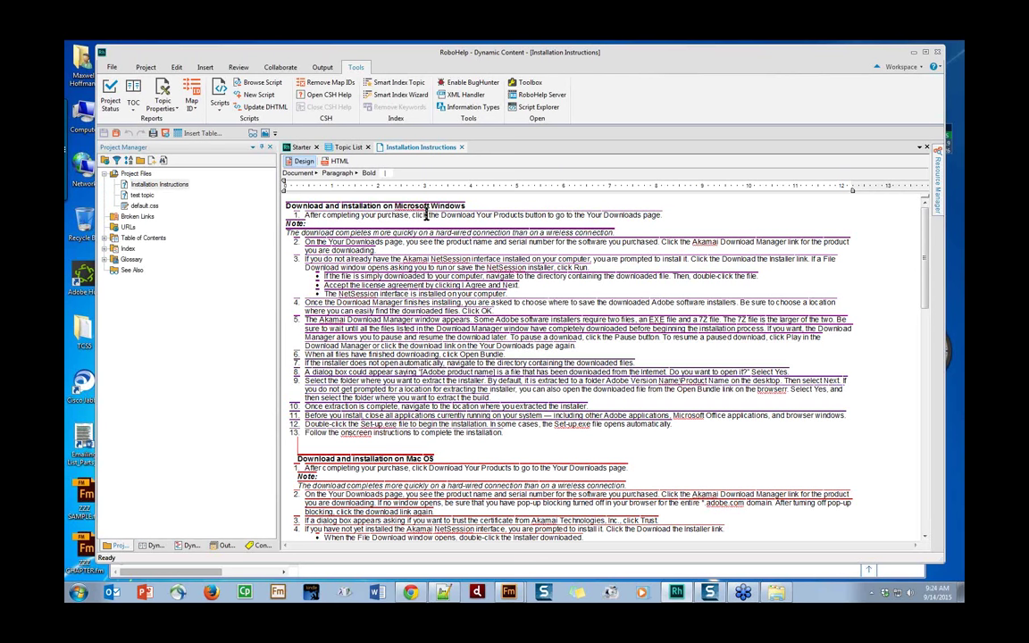
click(268, 548)
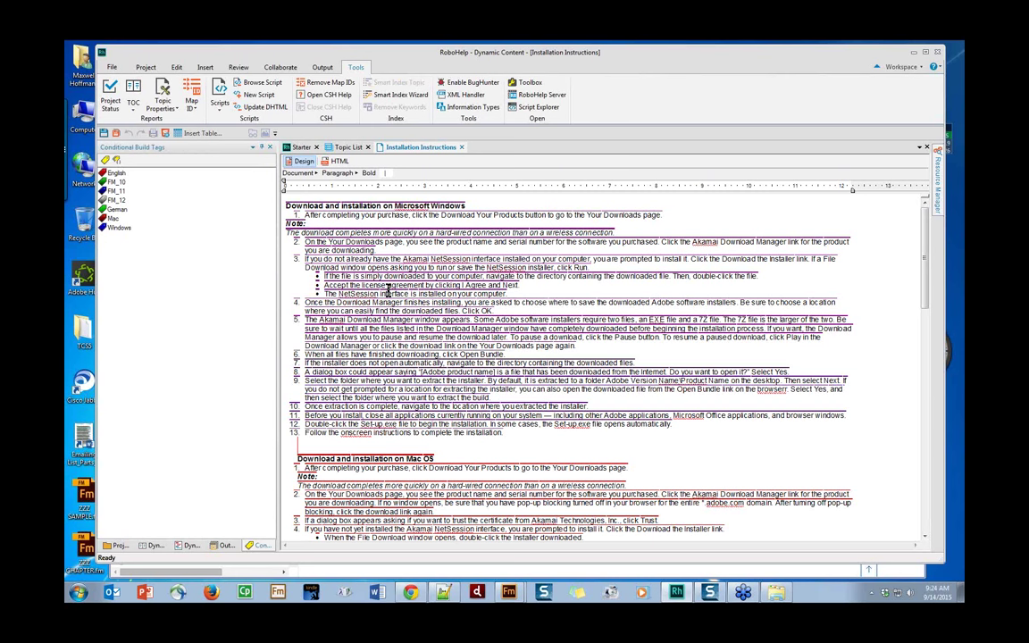
click(225, 546)
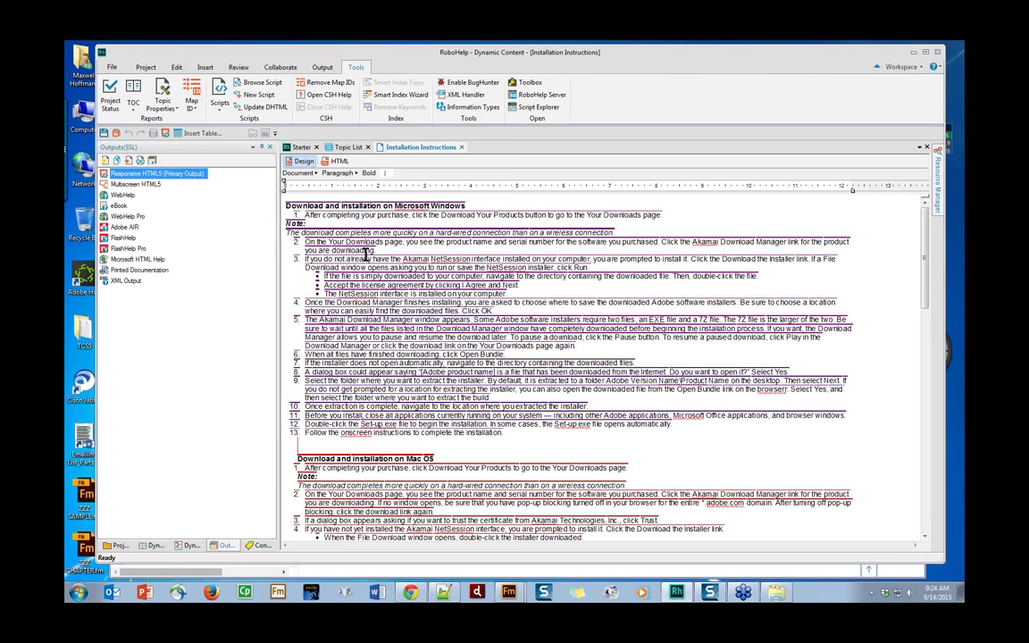
right_click(185, 181)
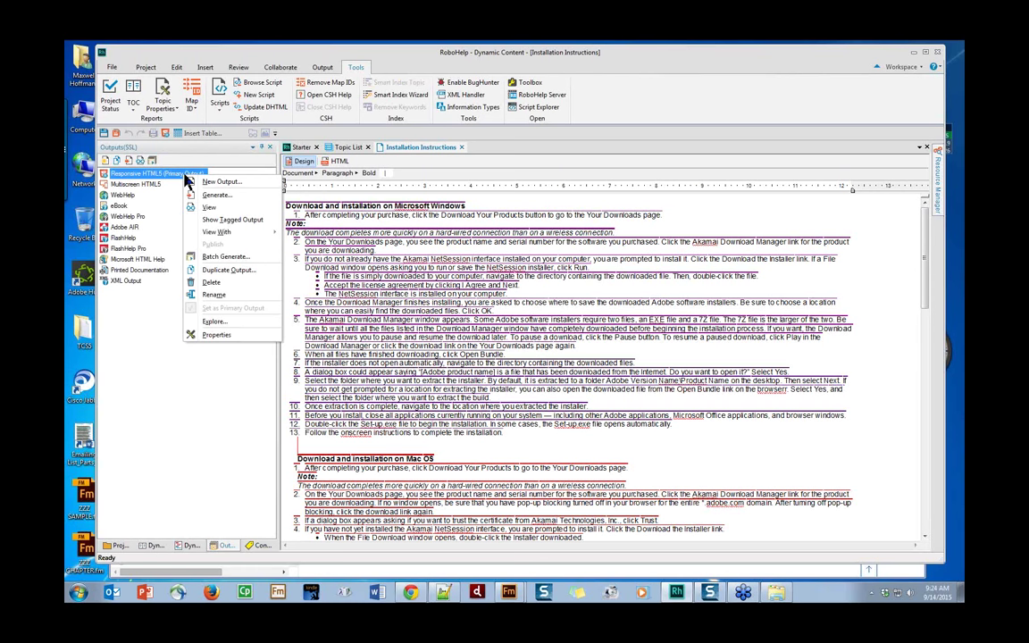
Set the Responsive HTML5 output's screen layout to Theme4_Modern and open its layout customization.
click(233, 335)
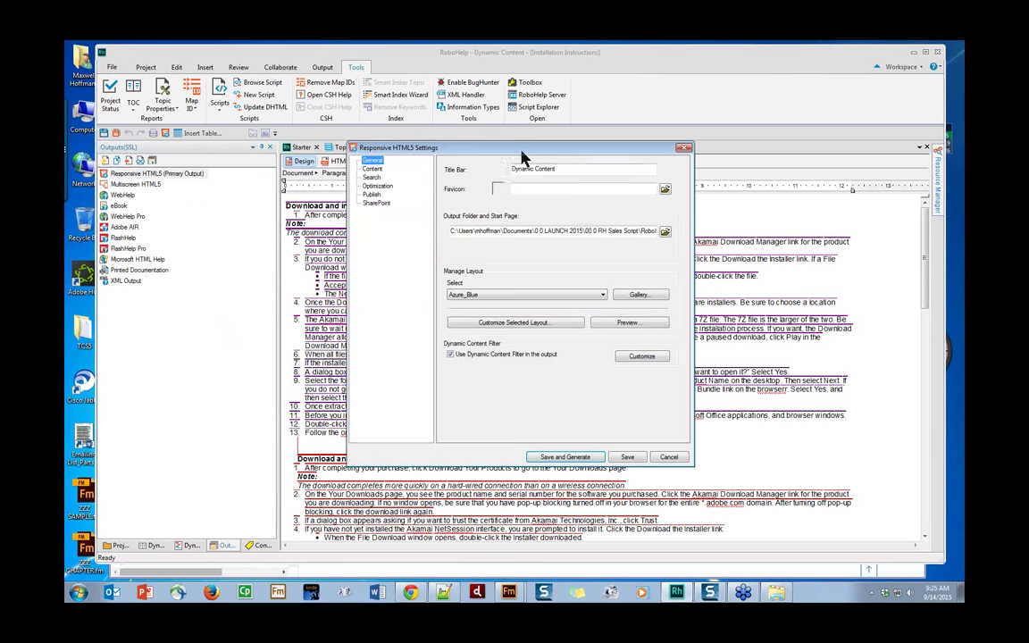
drag(522, 156, 402, 219)
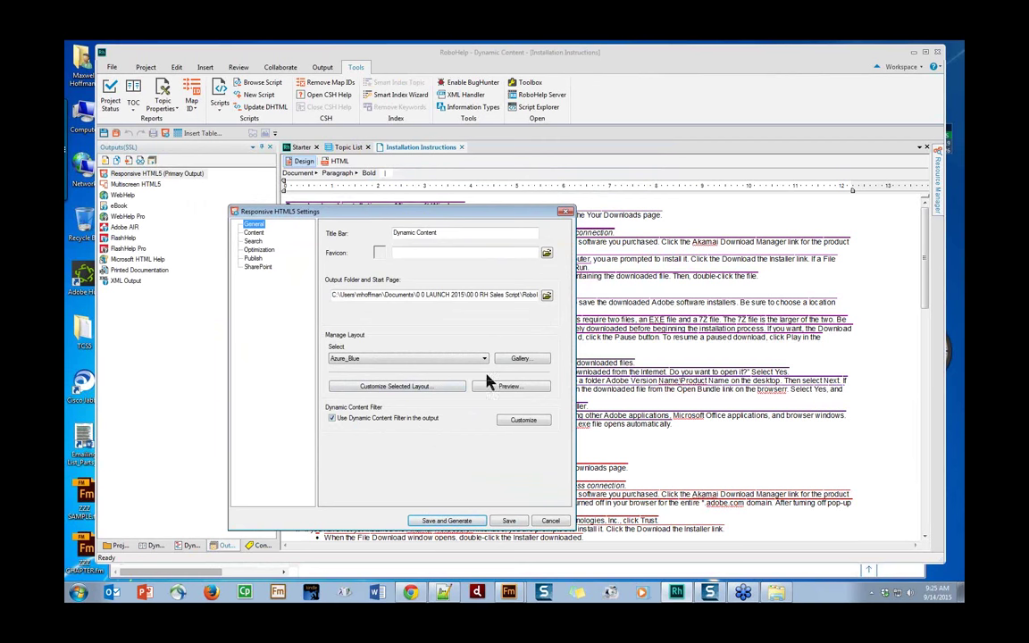
click(518, 360)
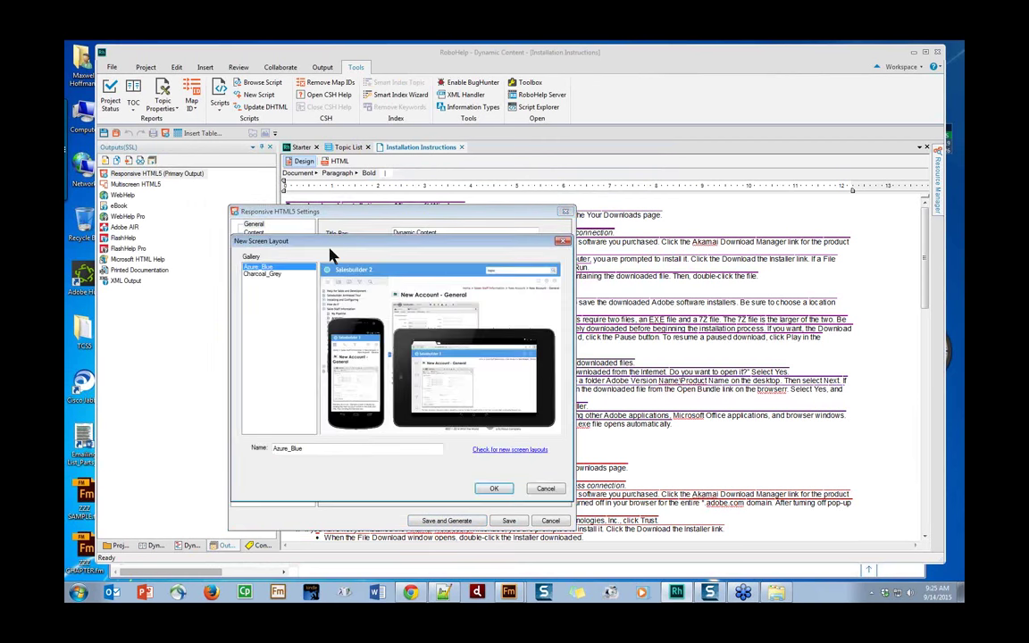
click(546, 488)
click(428, 360)
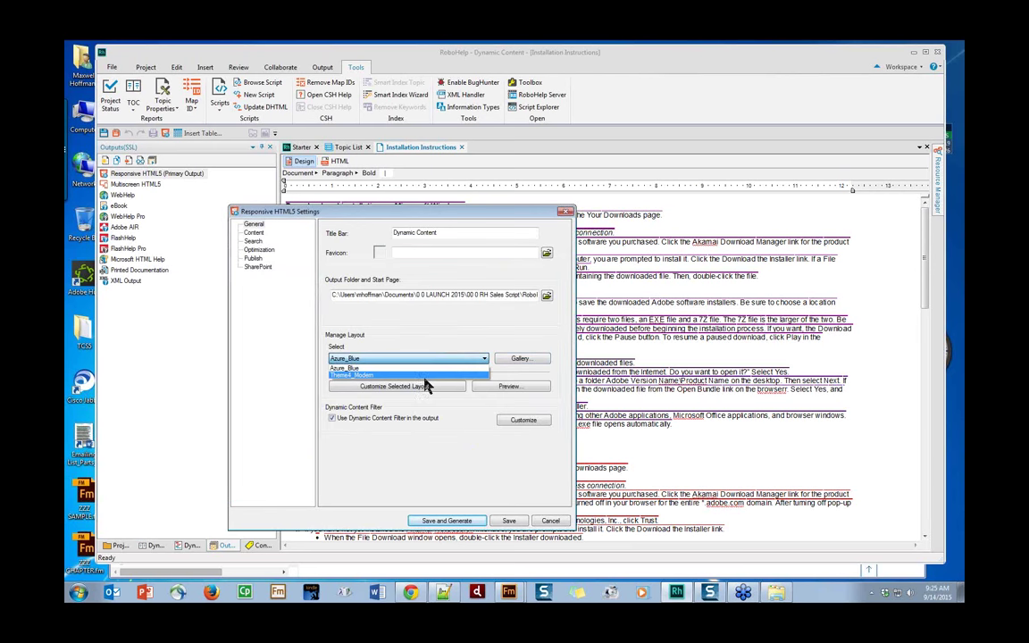
click(413, 376)
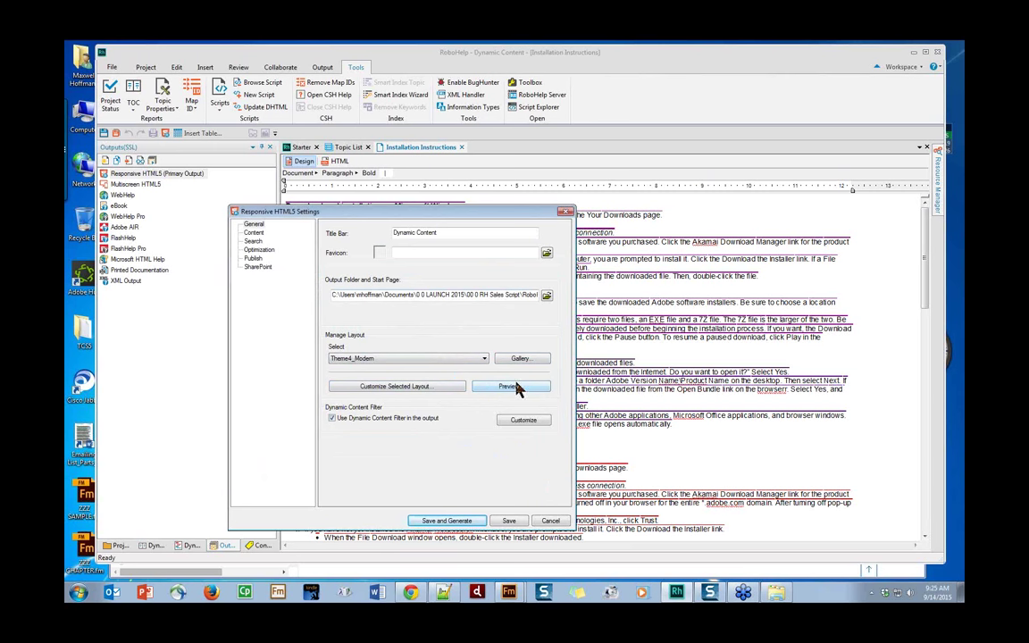
click(438, 389)
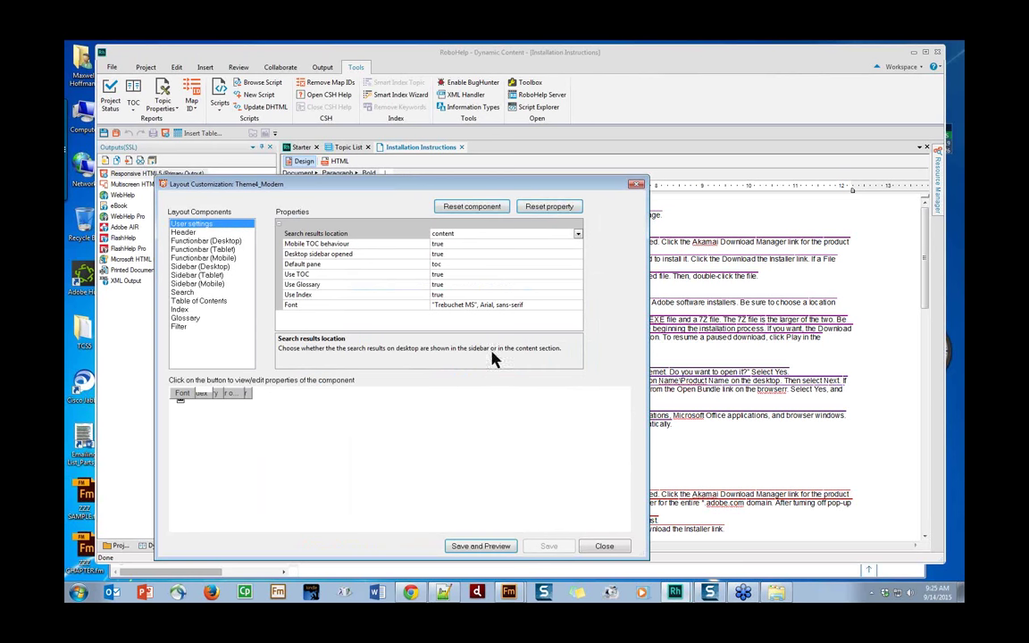
Inspect the Theme4_Modern components from Header through function bars, sidebars, Search and Table of Contents.
drag(544, 185, 762, 89)
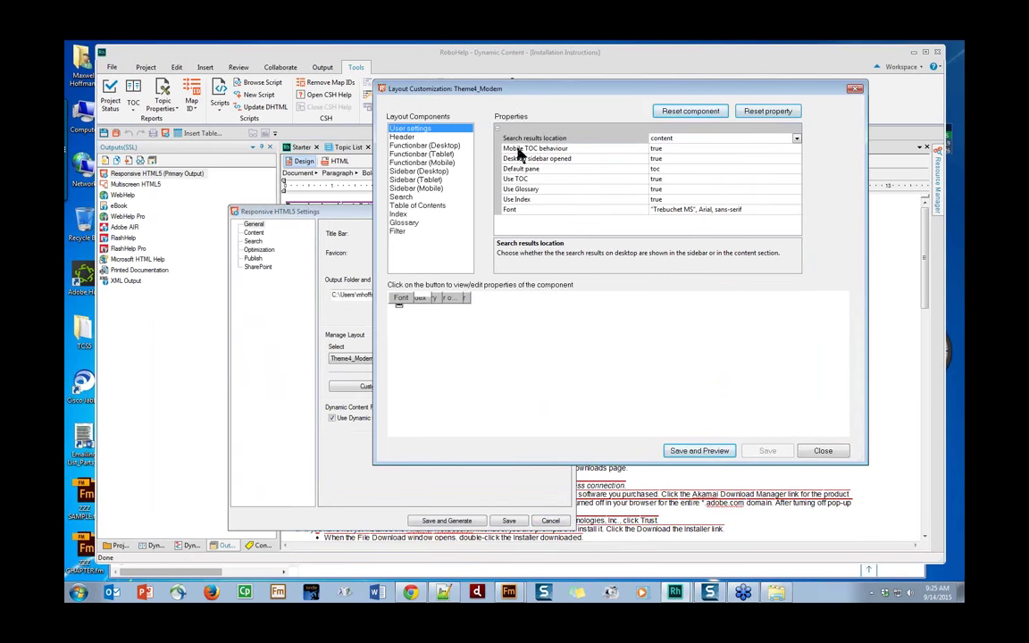
click(402, 136)
click(409, 145)
click(411, 154)
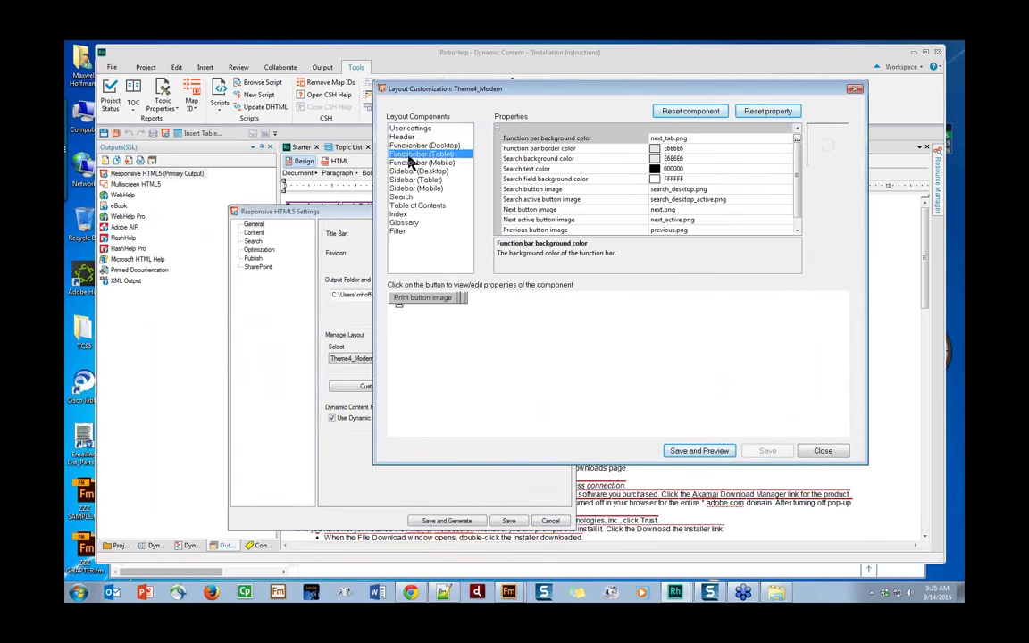
click(410, 162)
click(413, 171)
click(412, 180)
click(414, 187)
click(403, 197)
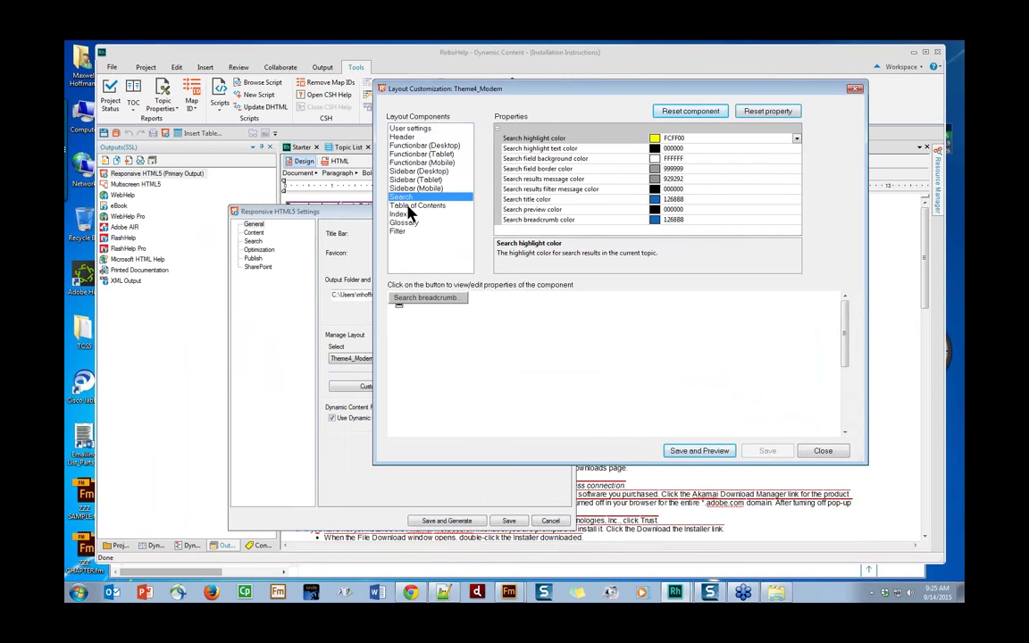
click(409, 205)
click(412, 179)
click(413, 171)
click(411, 162)
click(411, 154)
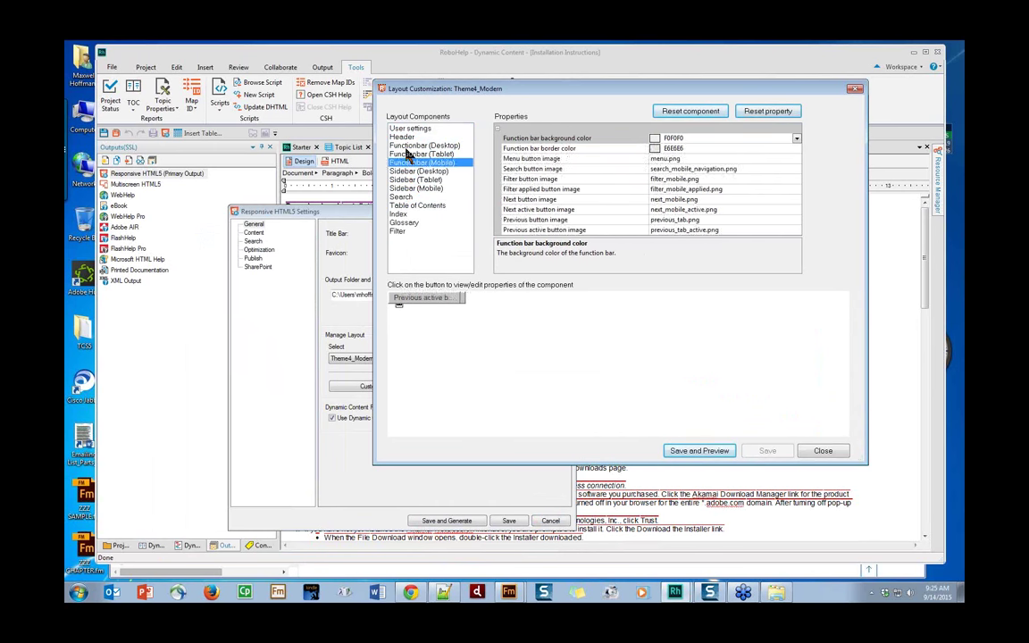
click(405, 145)
Review the Header and function bar settings, including the Print button image, then close customization.
click(404, 138)
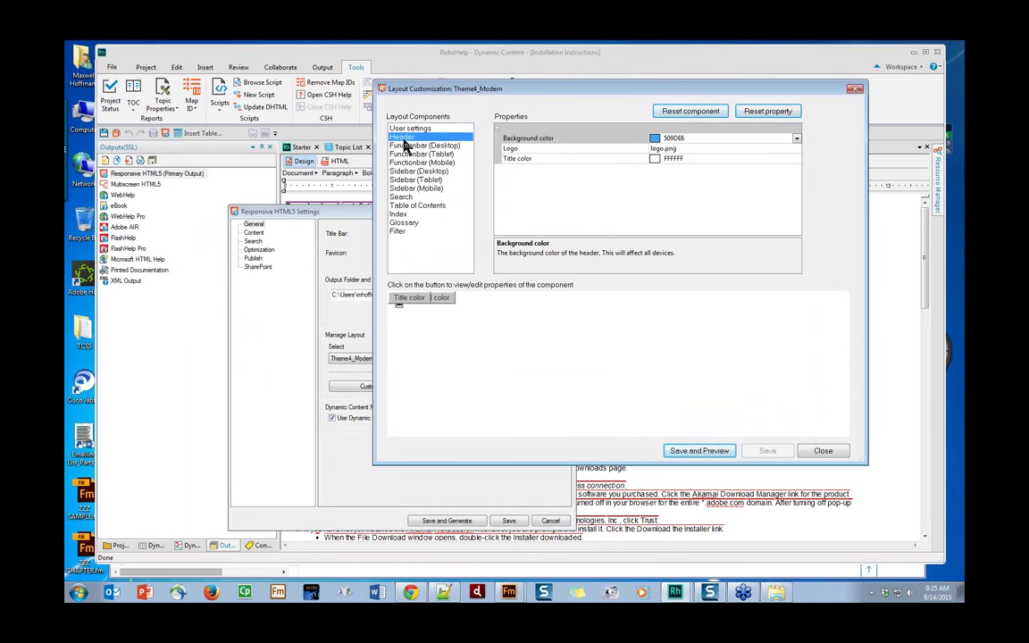
click(451, 146)
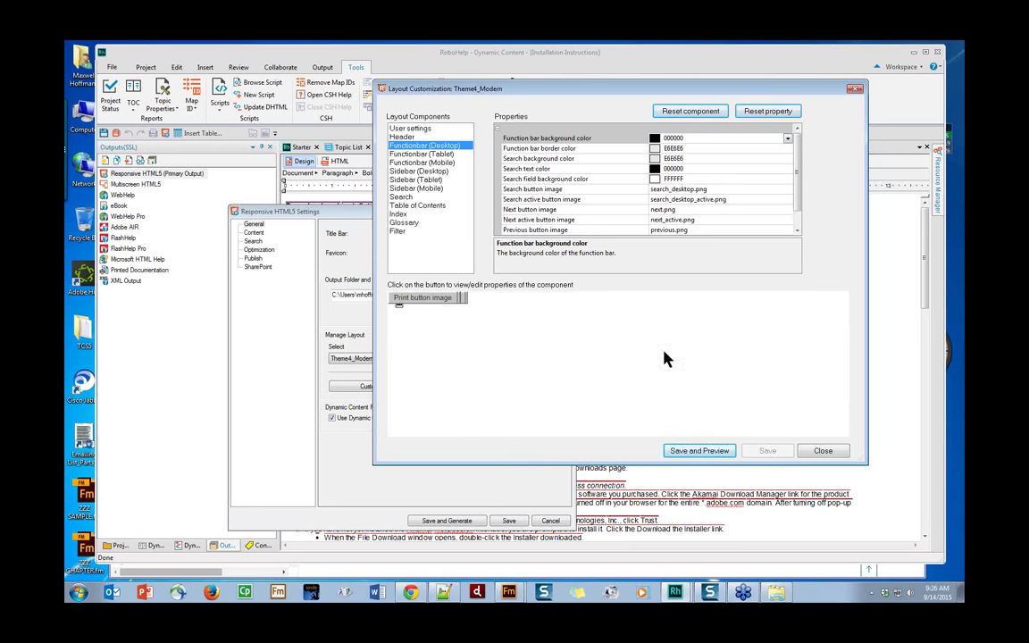
click(412, 299)
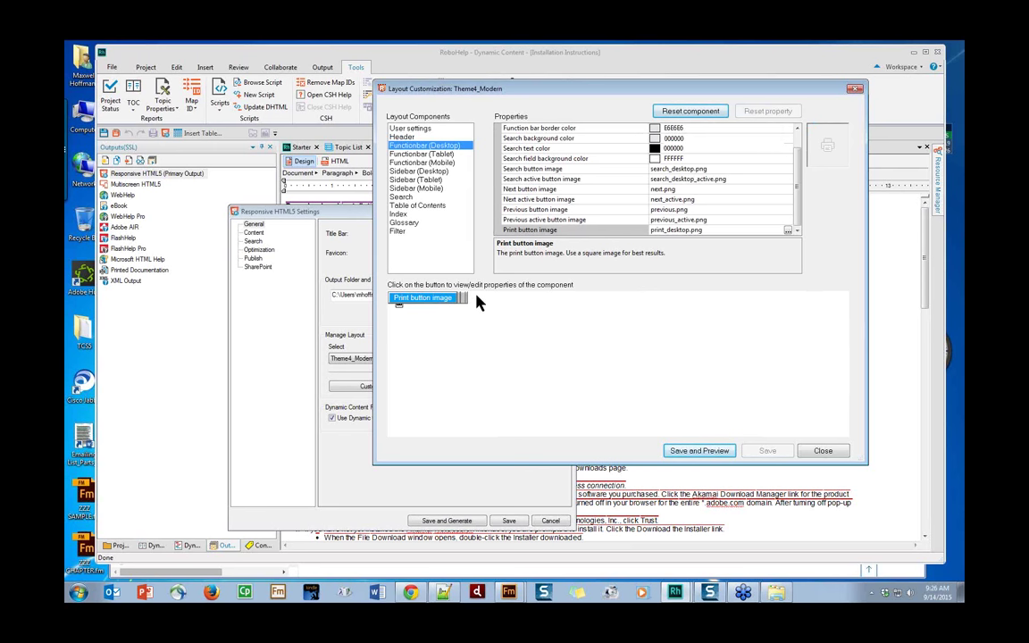
click(419, 164)
click(425, 154)
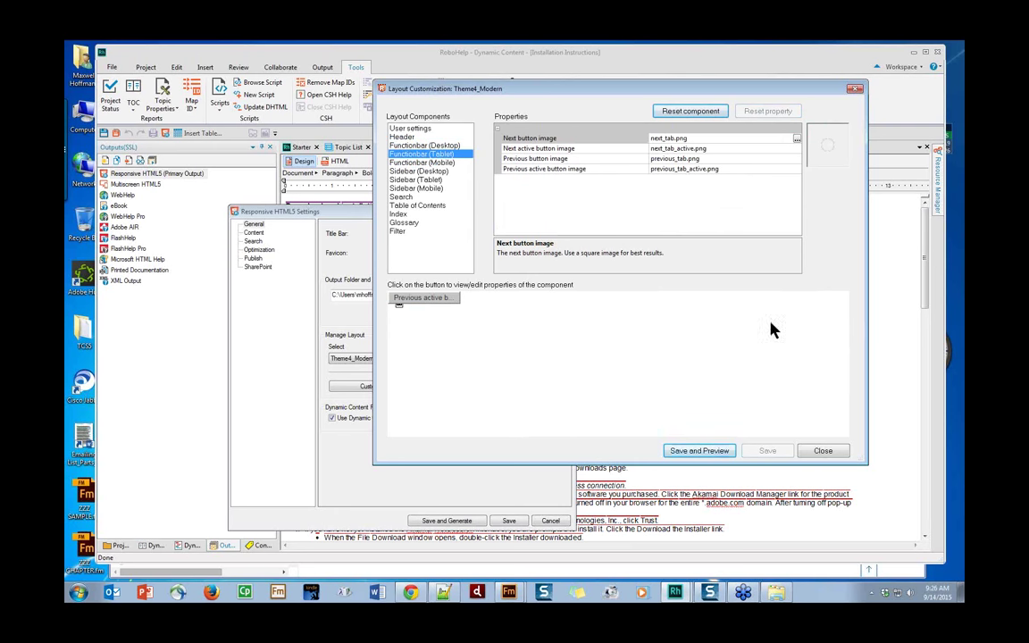
click(822, 451)
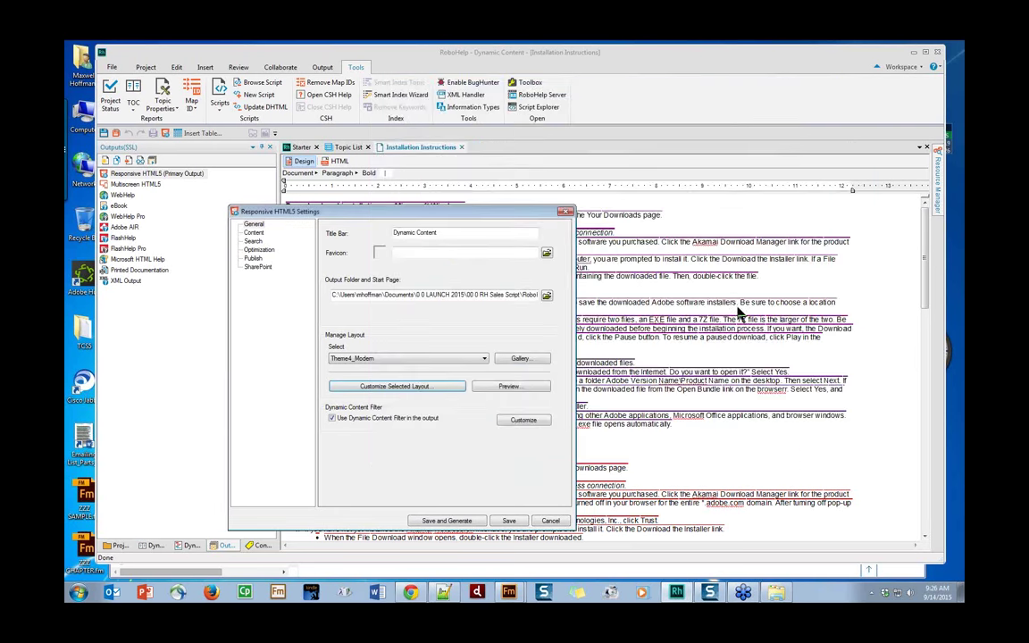
Cancel the HTML5 settings, relaunch RoboHelp 2015 by searching 'robo', and reopen Dynamic Content.
click(559, 524)
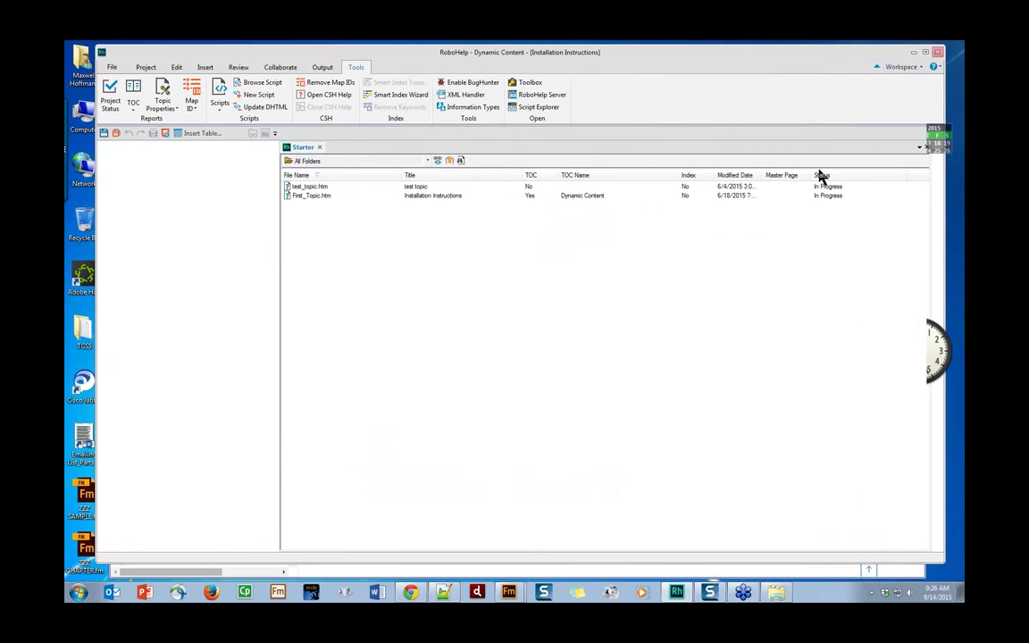
click(78, 594)
text(ro)
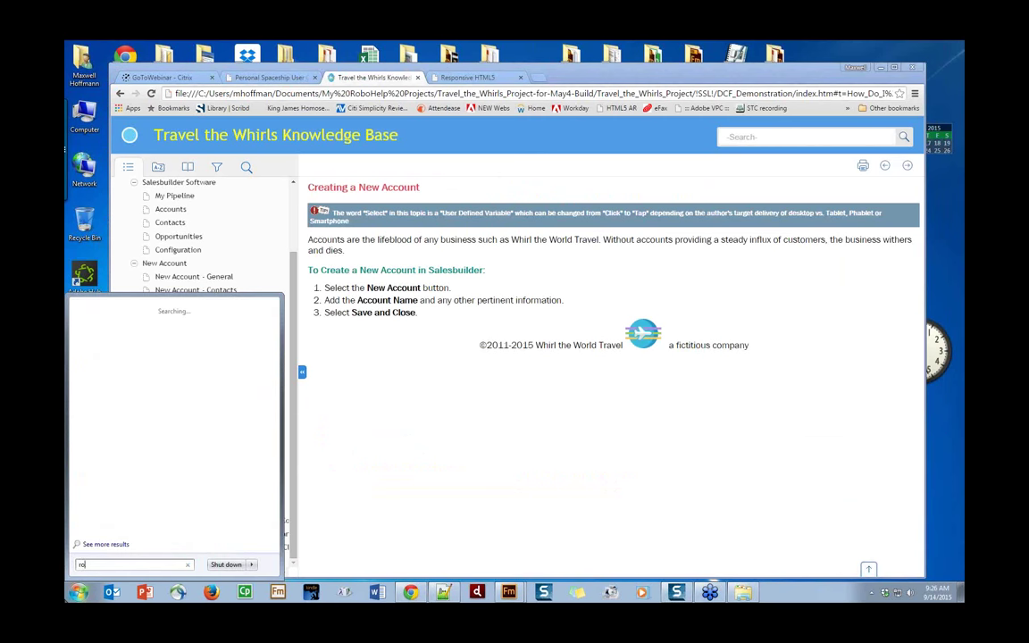
text(bo)
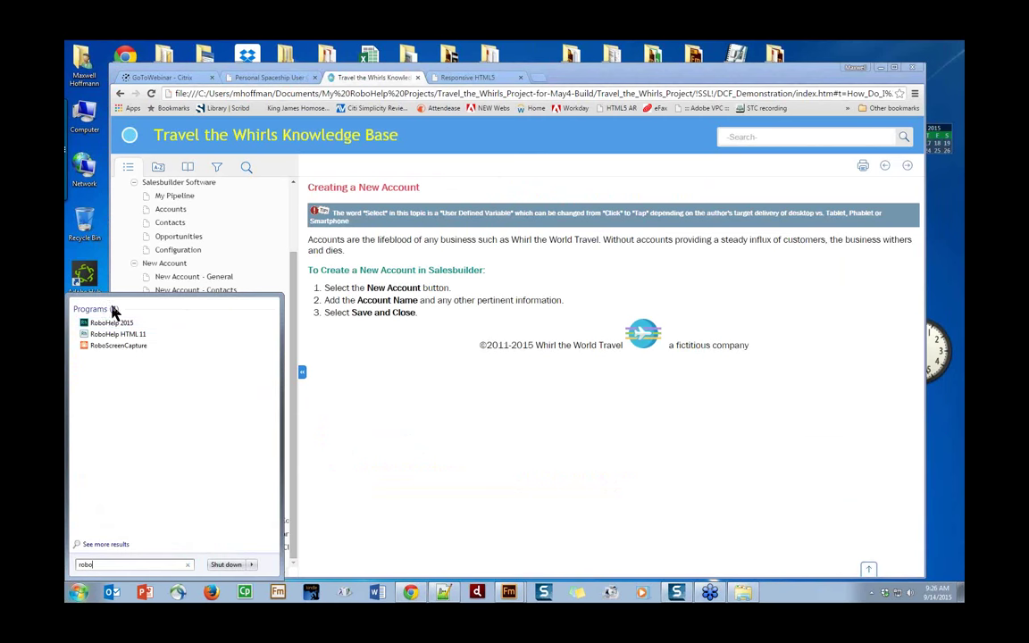
click(116, 323)
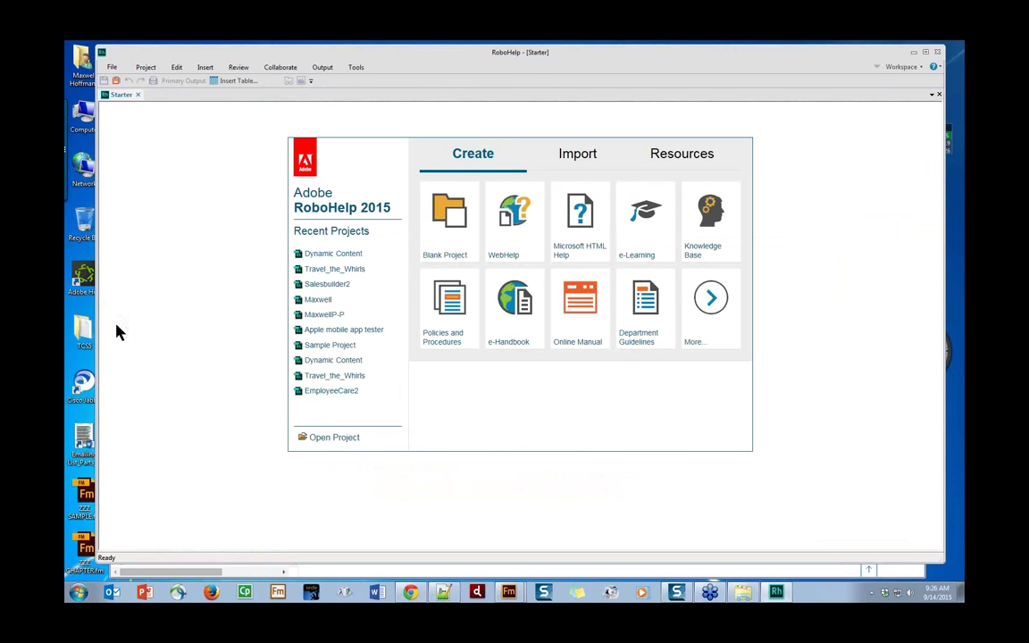
click(334, 254)
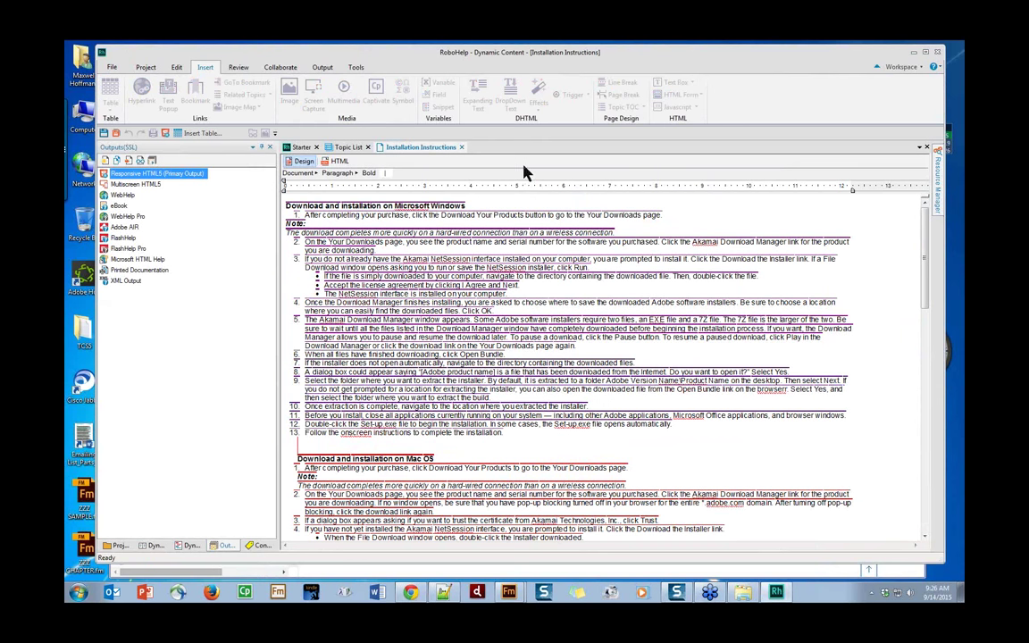
Open the Azure_Blue layout customization from the Responsive HTML5 output settings.
right_click(183, 174)
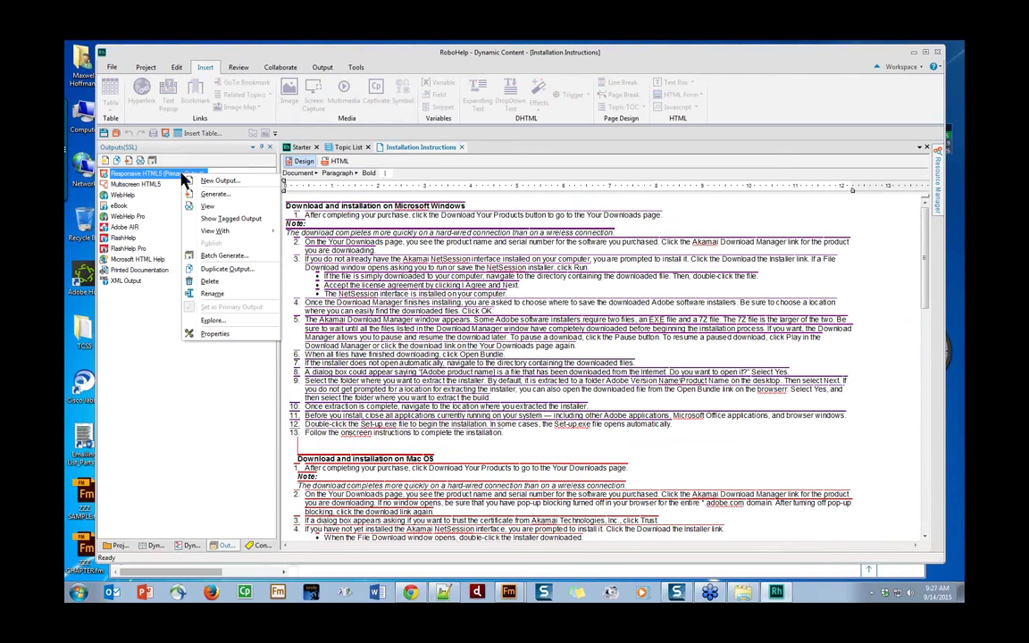
click(213, 333)
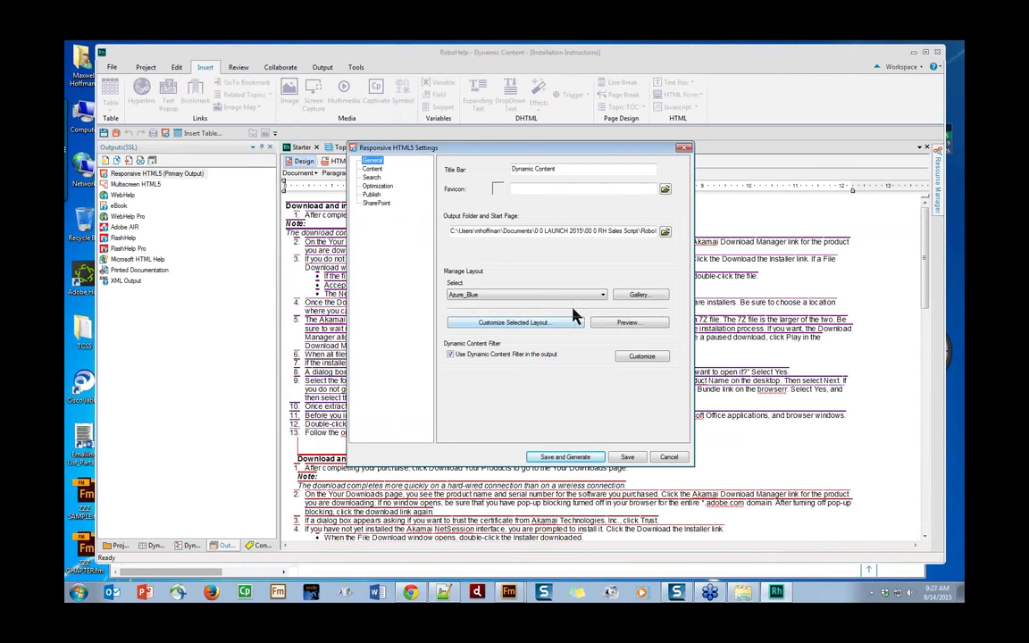
click(553, 325)
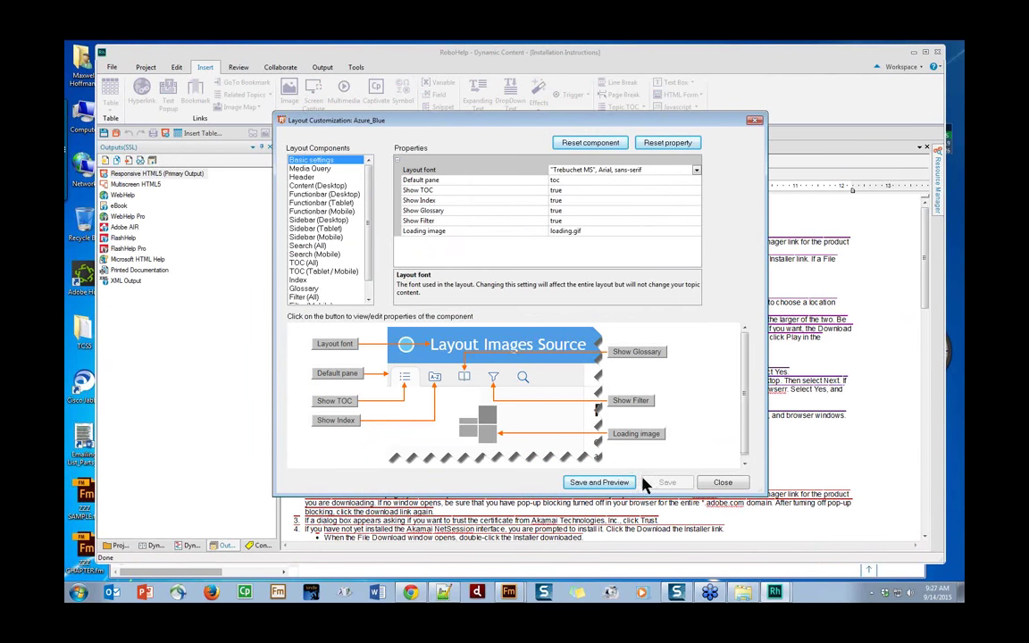
scroll(744, 412, down, 1)
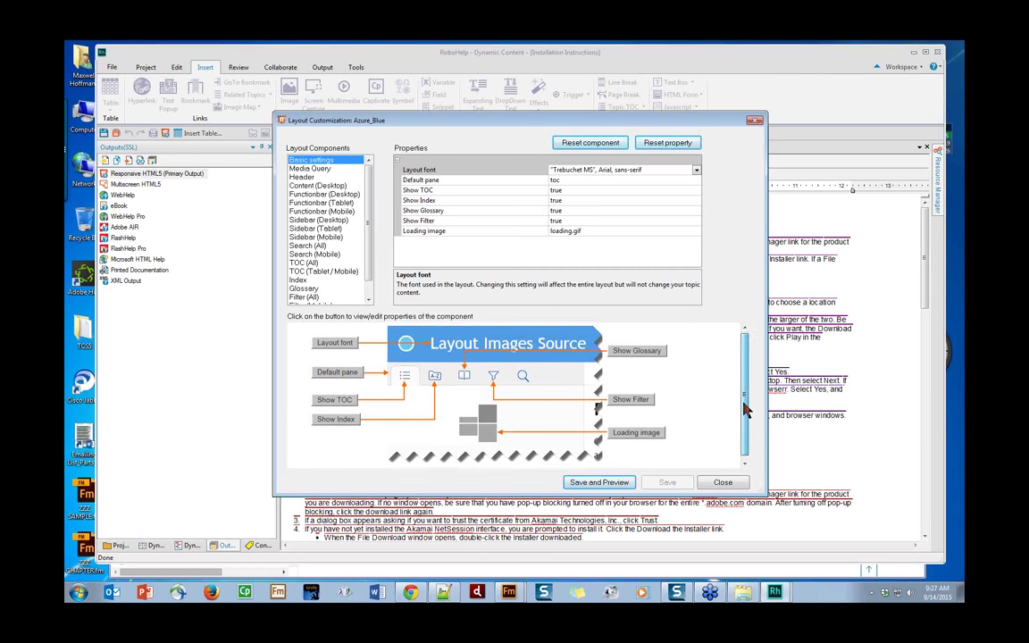
scroll(744, 393, up, 1)
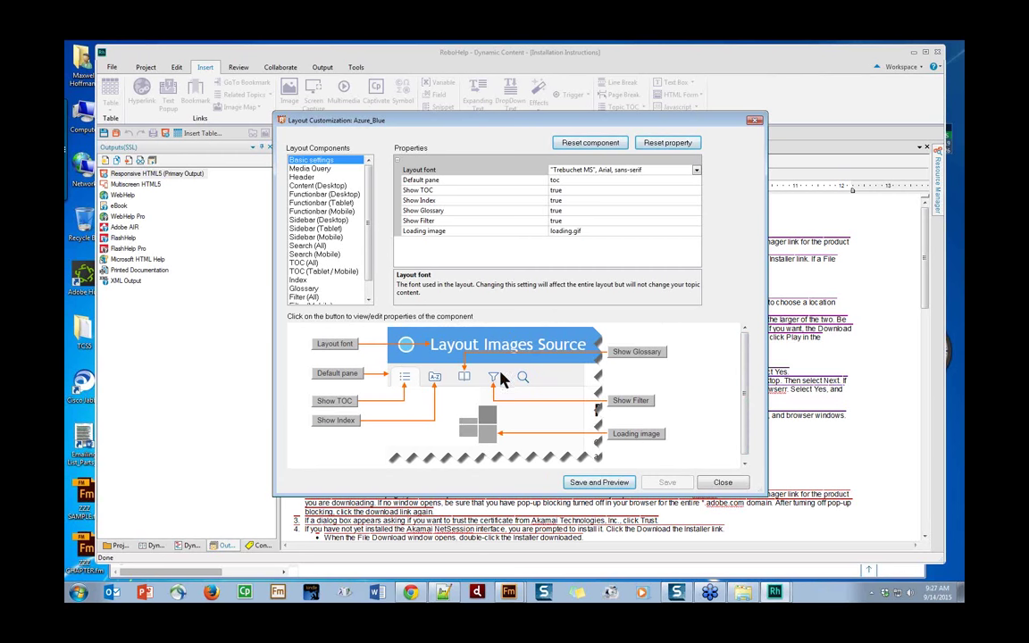
Keep Show Filter set to true, then review the Functionbar (Desktop) and Sidebar (Mobile) settings.
click(633, 400)
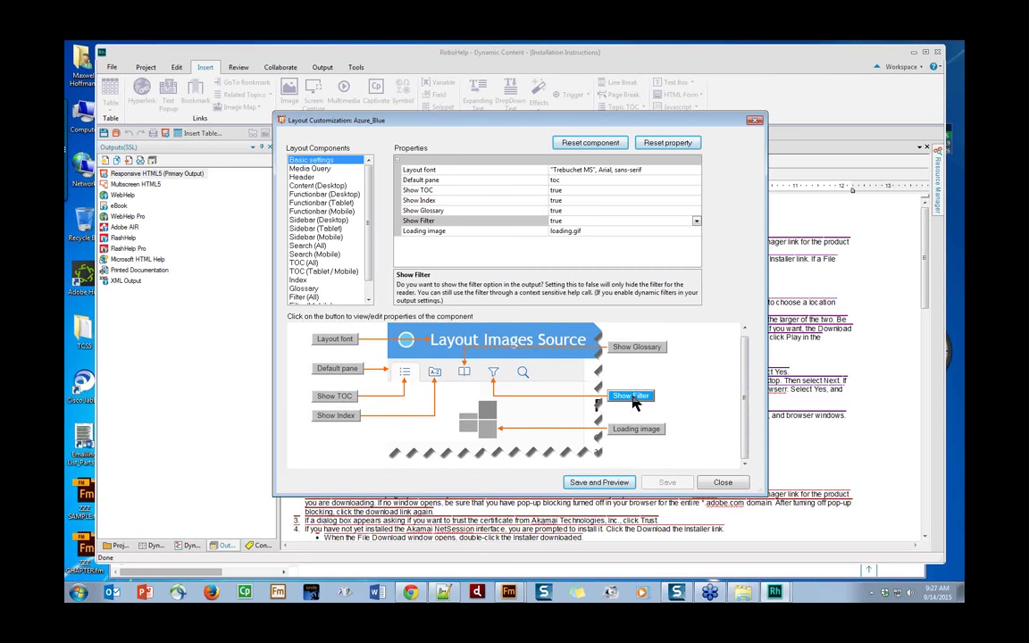
click(696, 221)
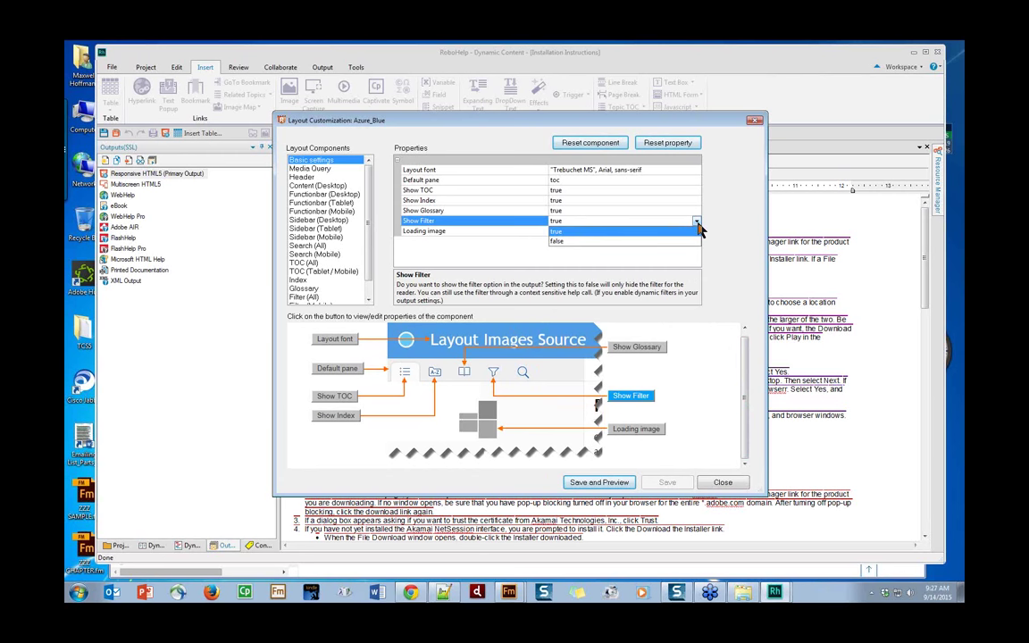
click(701, 222)
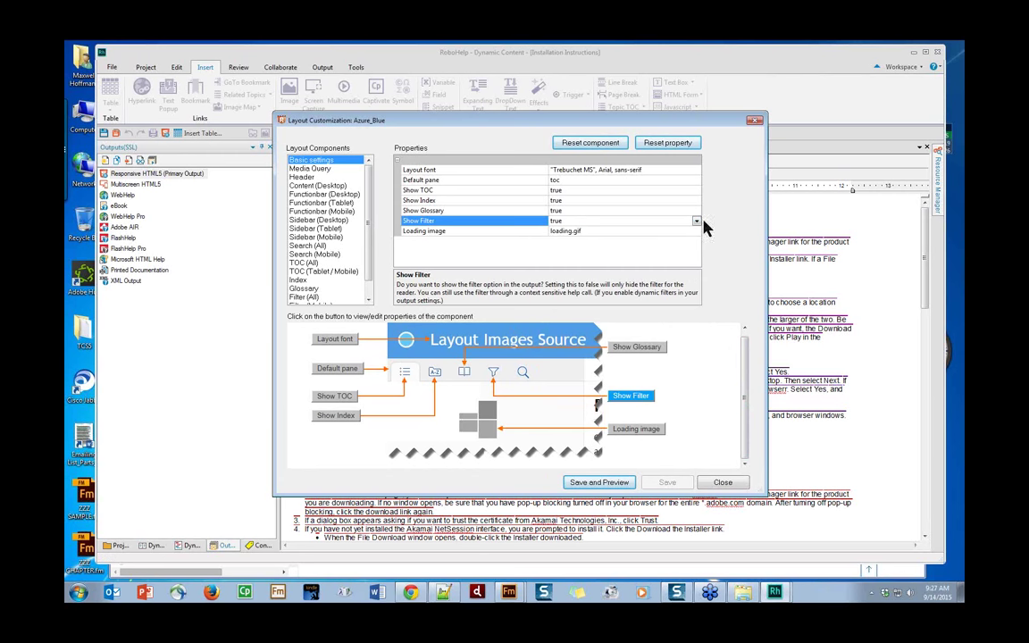
click(323, 193)
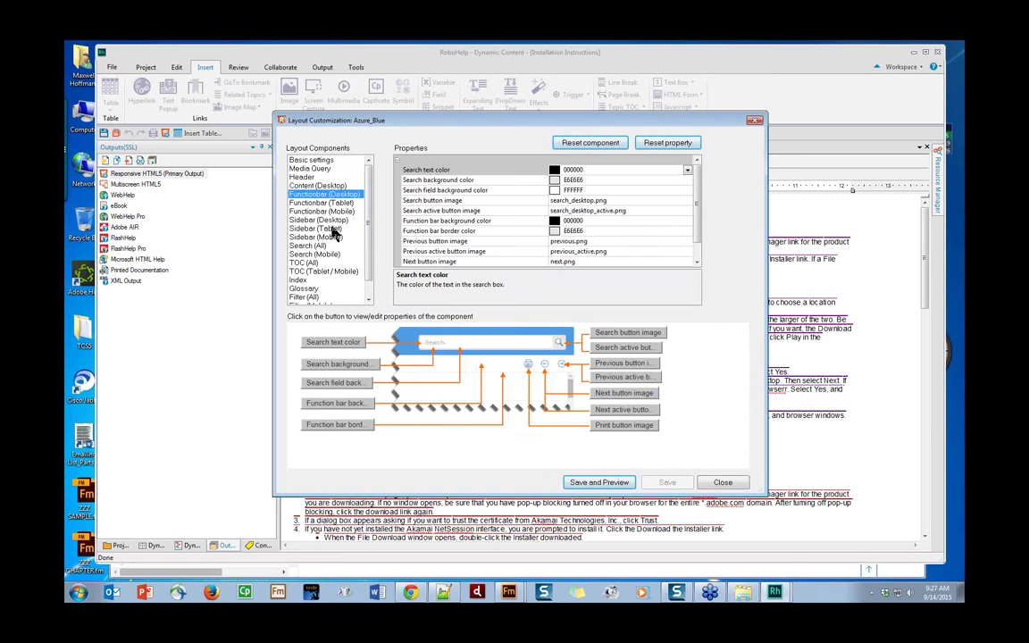
click(332, 238)
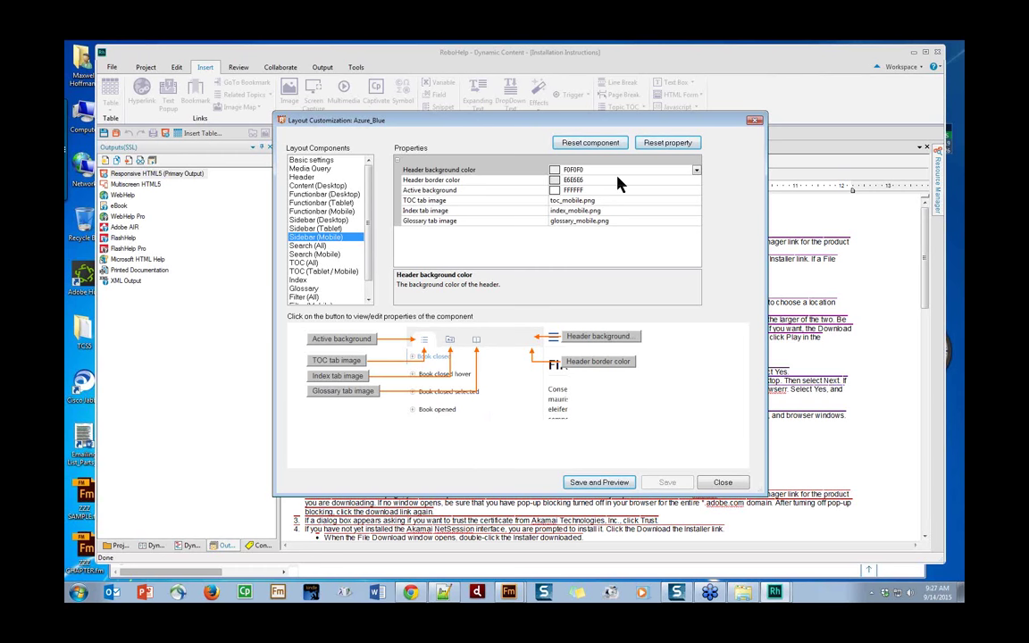
Close Layout Customization and leave 'Use Dynamic Content Filter' checked.
click(720, 482)
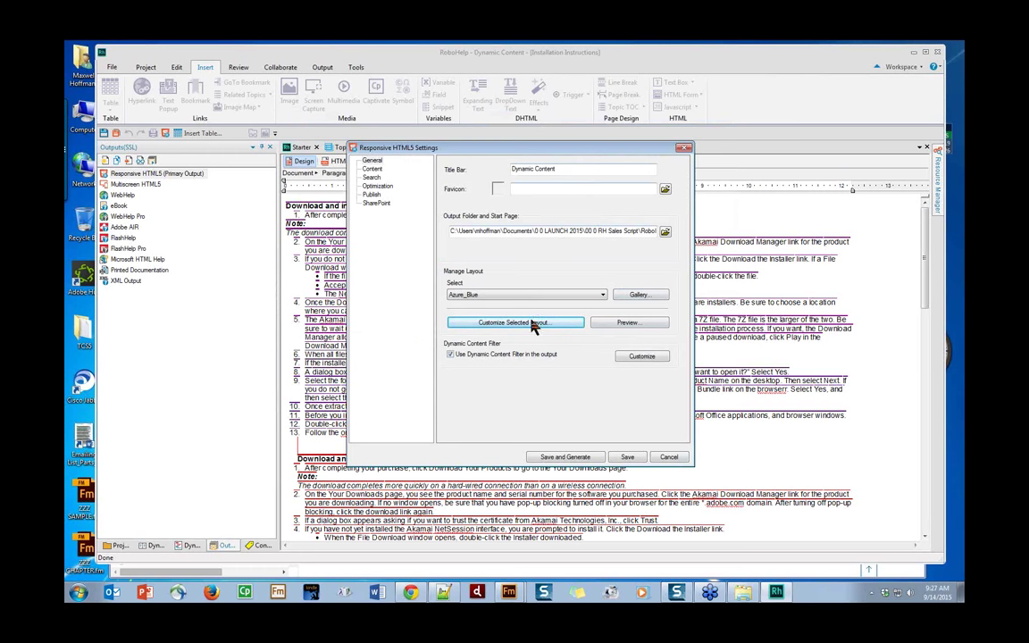
click(450, 353)
click(451, 355)
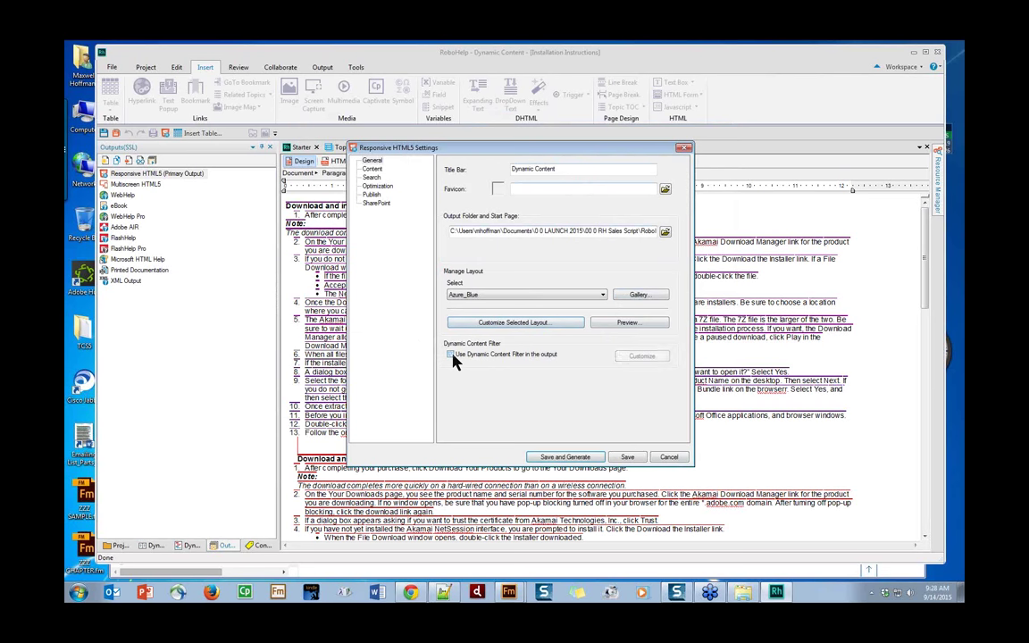
click(451, 356)
In the filter settings, expand FM Version, OS and Language and review FM_10, FM_11, FM_12, Windows, Mac, English and German.
click(640, 356)
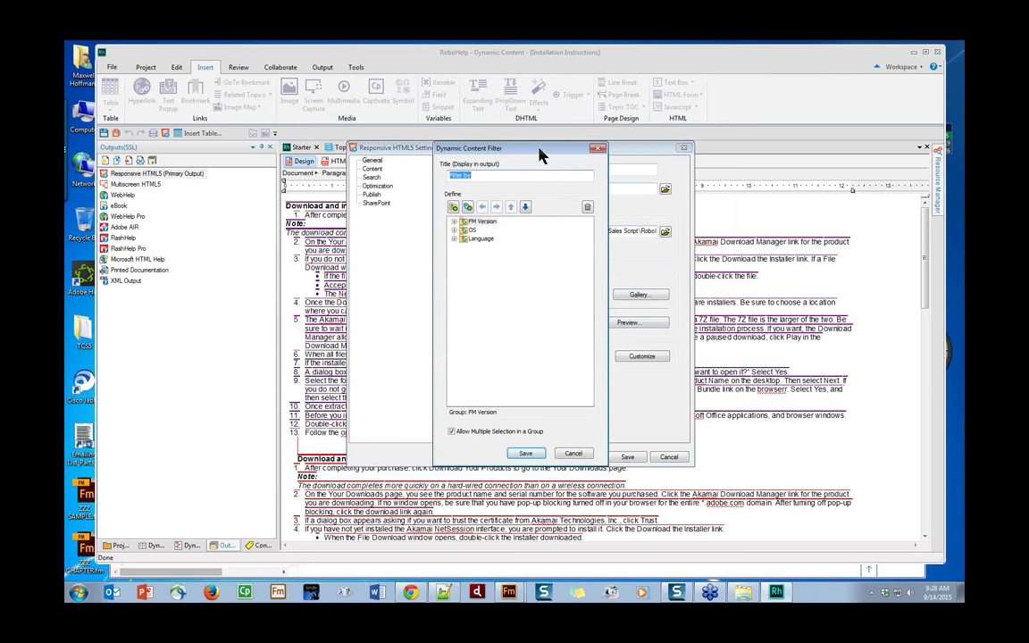
drag(536, 149, 711, 115)
click(628, 187)
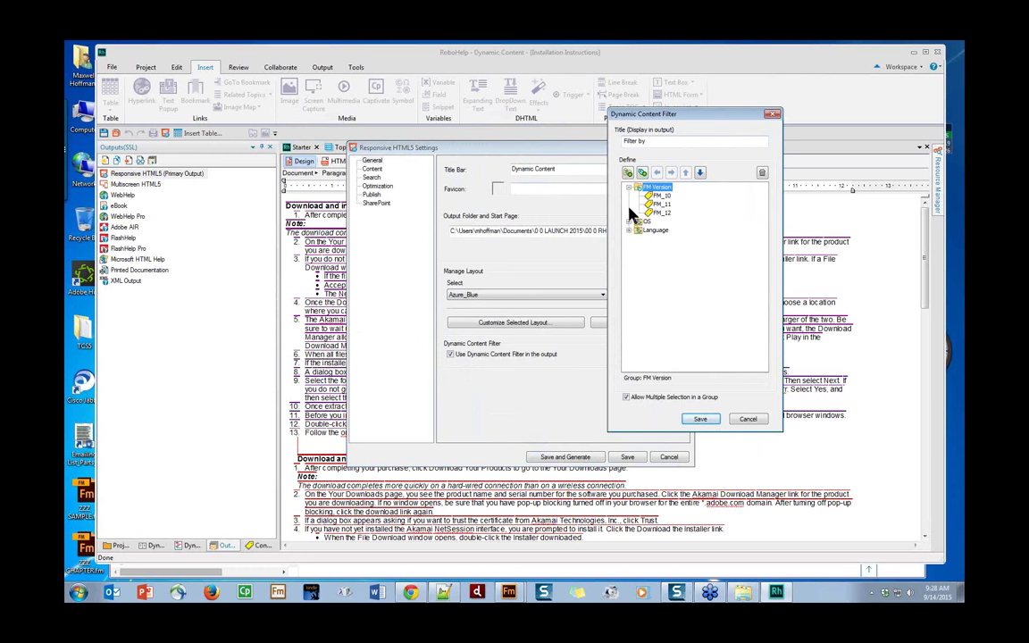
click(629, 221)
click(629, 248)
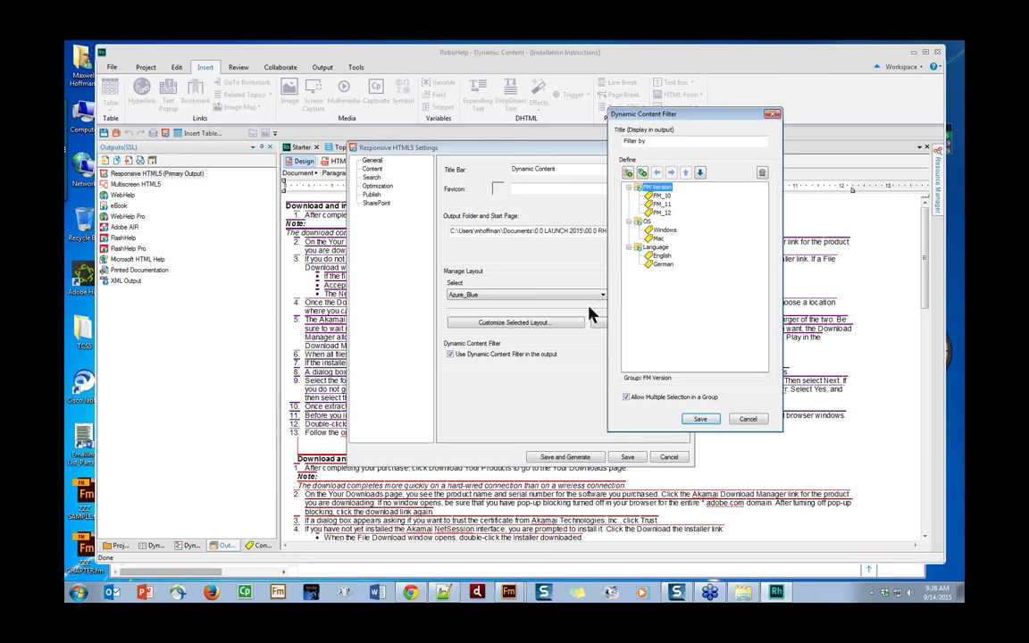
click(660, 195)
click(663, 206)
click(667, 215)
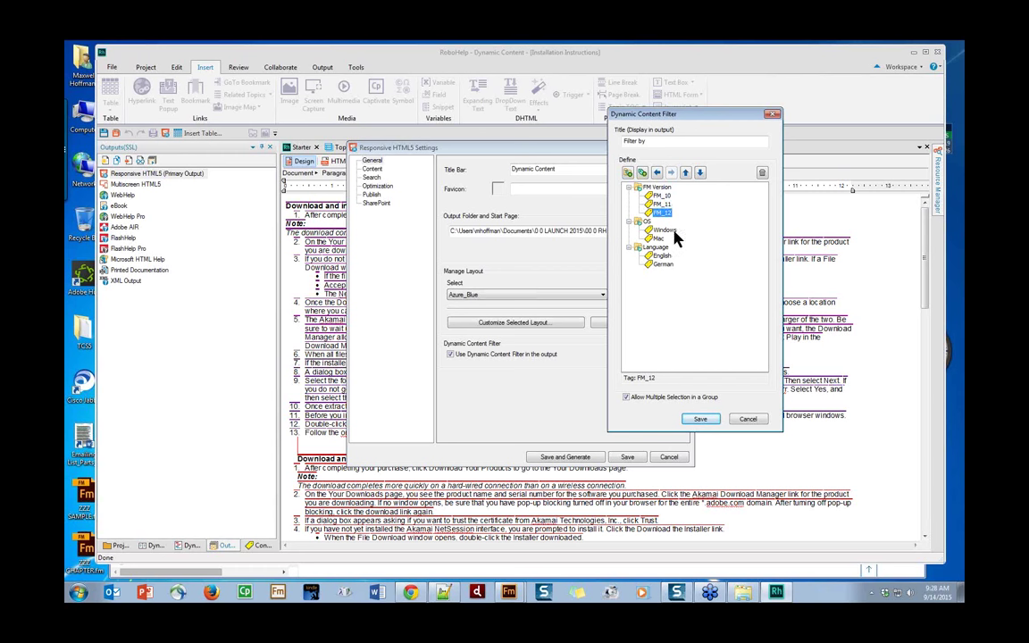
click(665, 231)
click(659, 239)
click(665, 257)
click(671, 266)
Try a new filter group named MAXWELL, then cancel and close the filter settings unsaved.
click(628, 173)
click(629, 173)
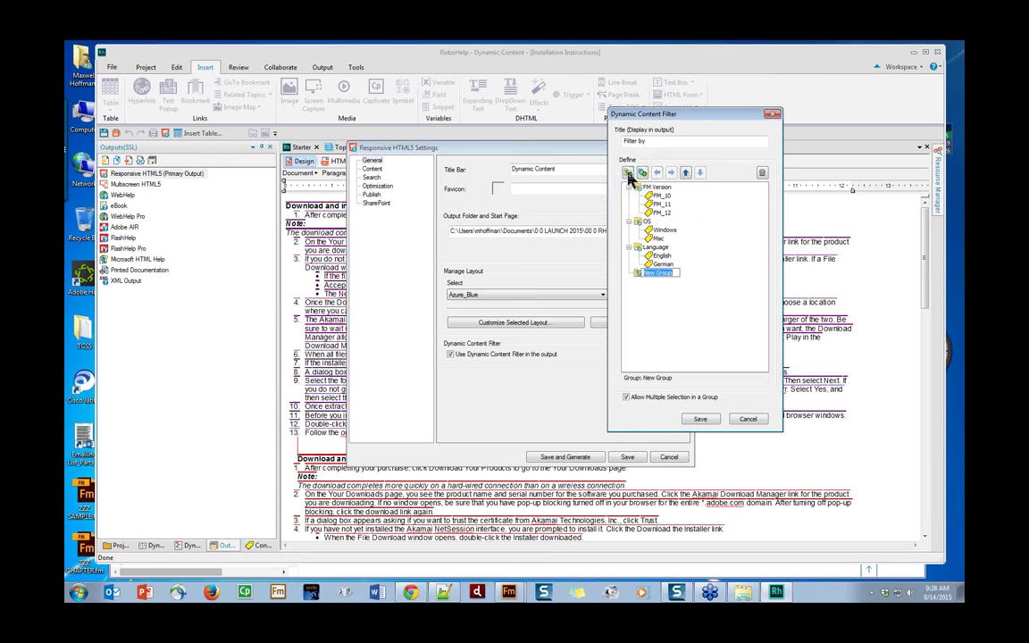
text(MAXWELL)
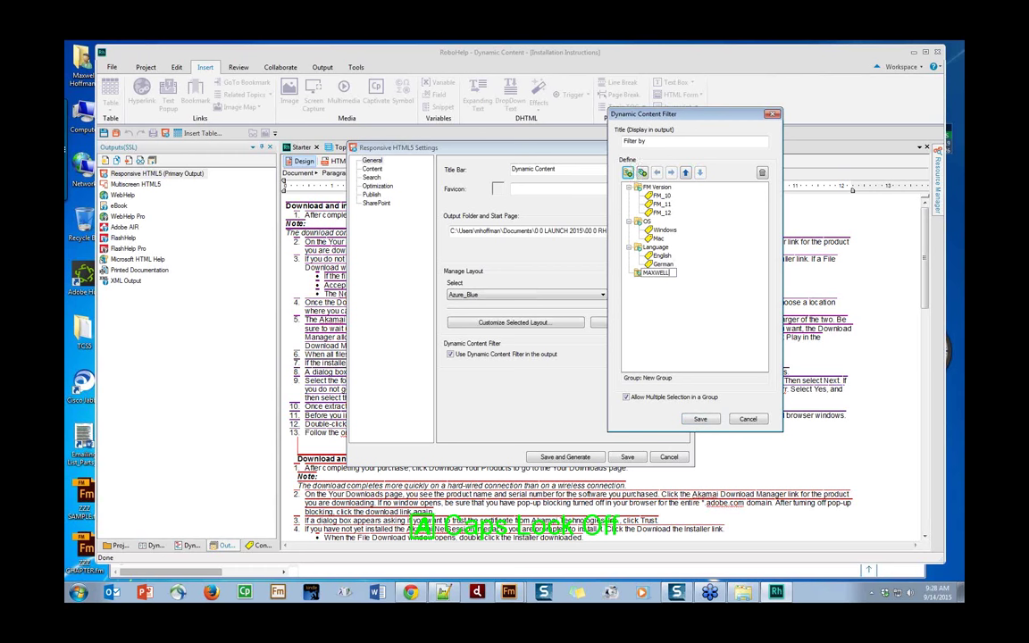
click(643, 173)
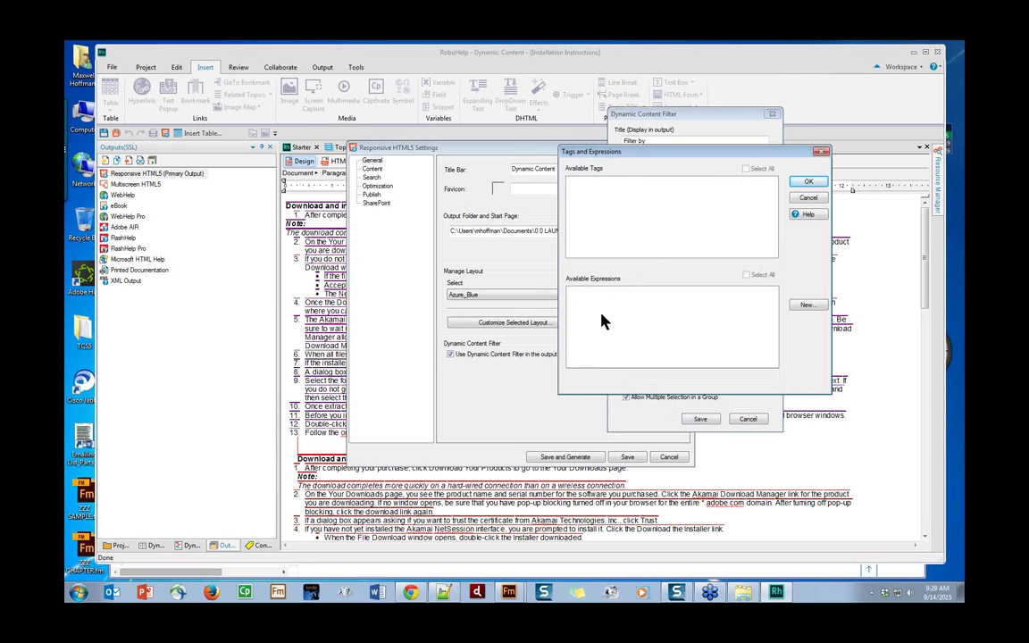
click(807, 197)
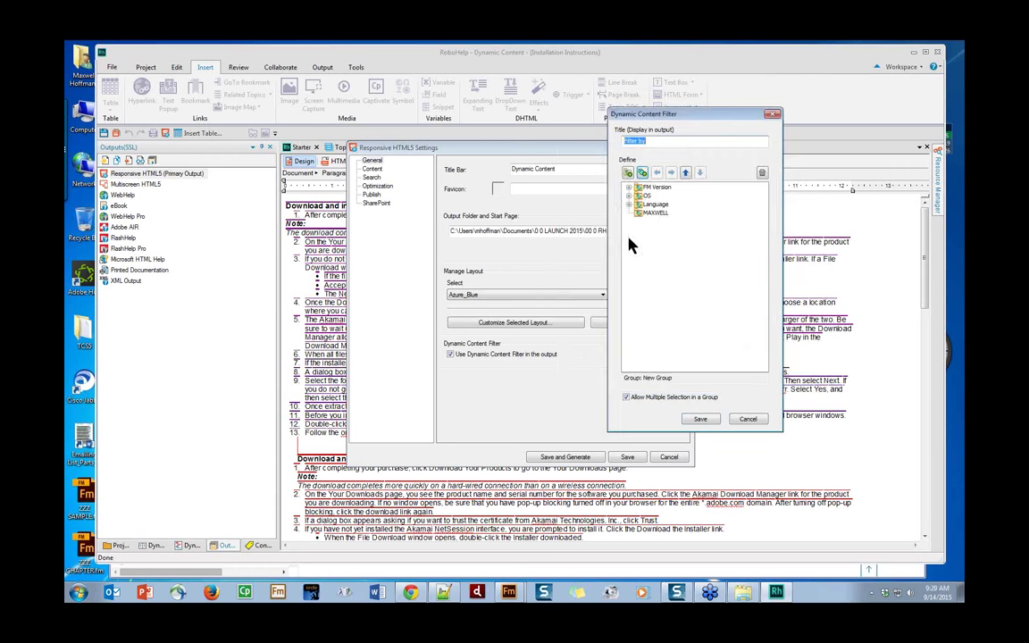
click(748, 420)
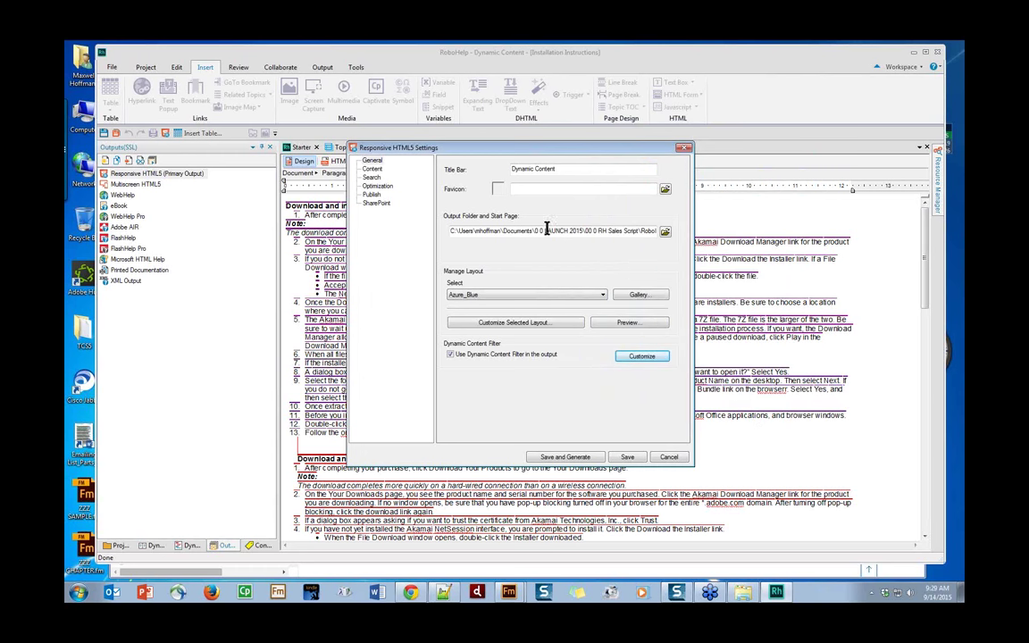
Reopen the Dynamic Content Filter settings, then bring Chrome to the front.
click(651, 360)
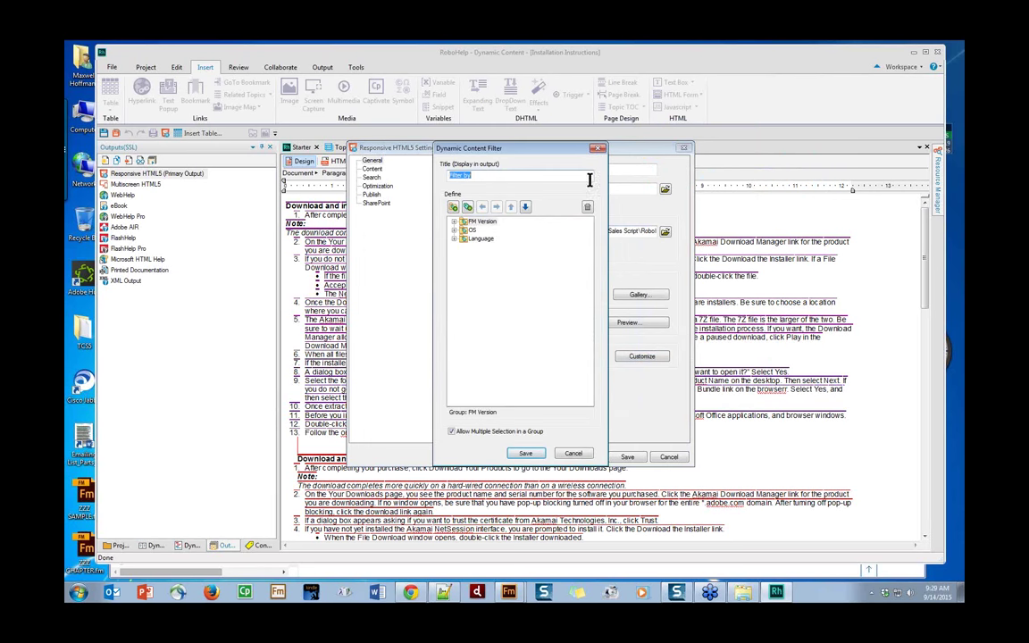
drag(555, 154, 739, 110)
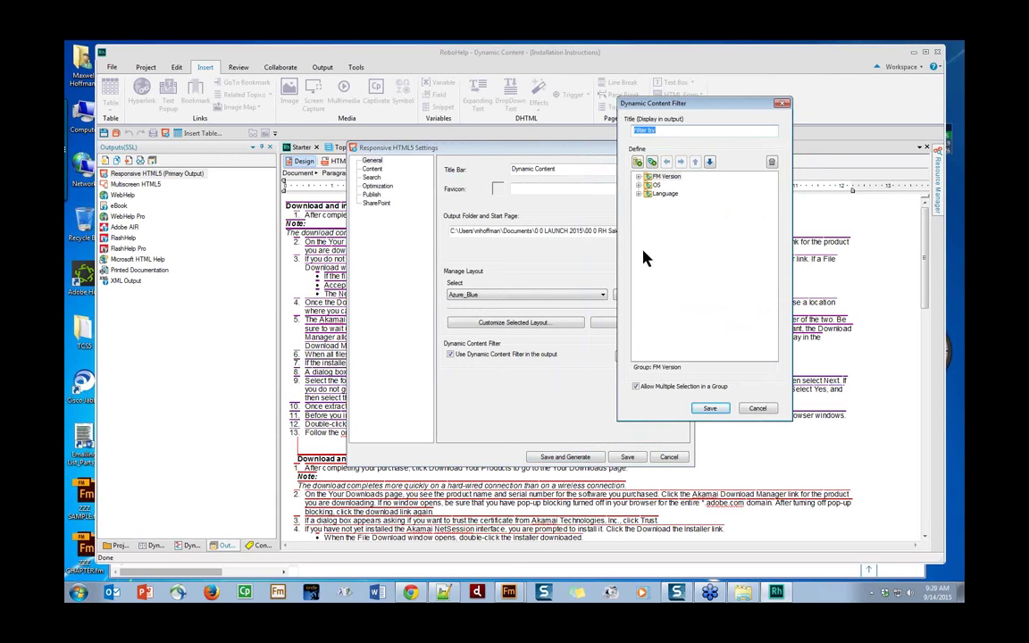
click(413, 593)
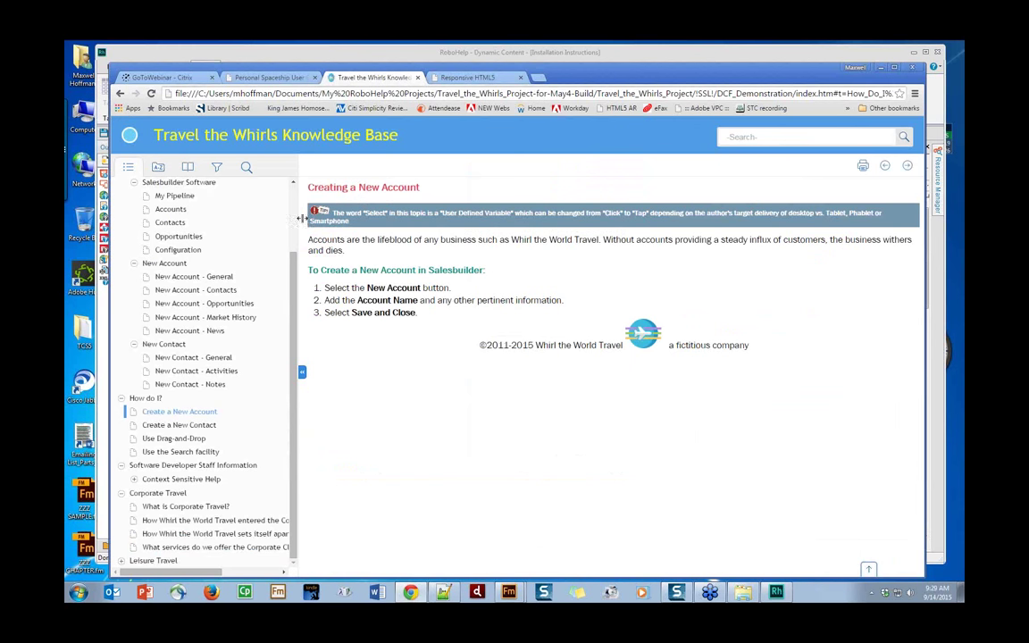
Apply and clear the Sales filter in the help, then switch to the Personal Spaceship User Guide tab.
click(216, 168)
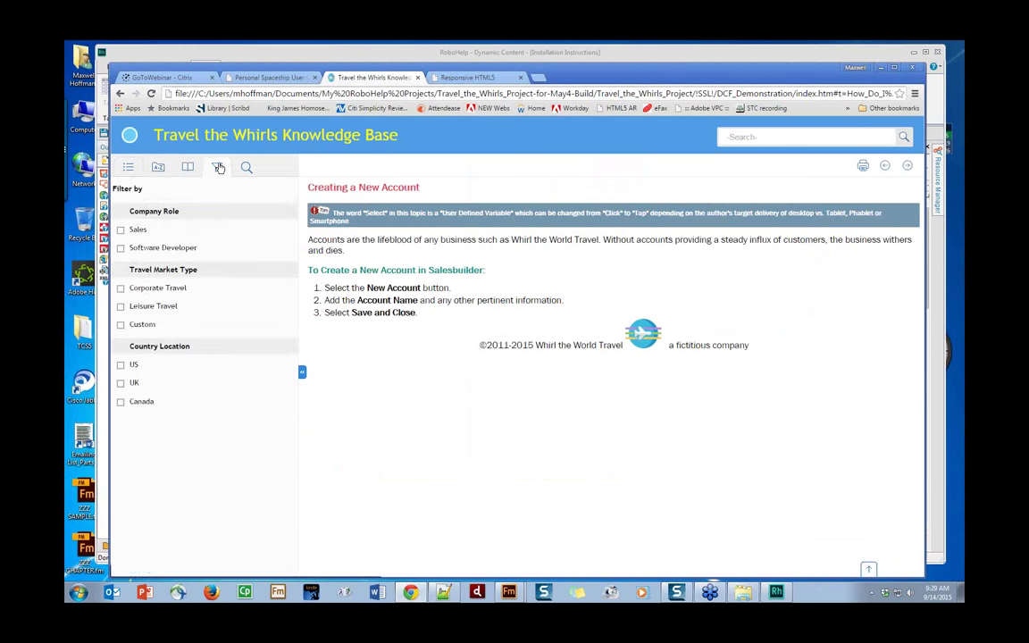
click(121, 229)
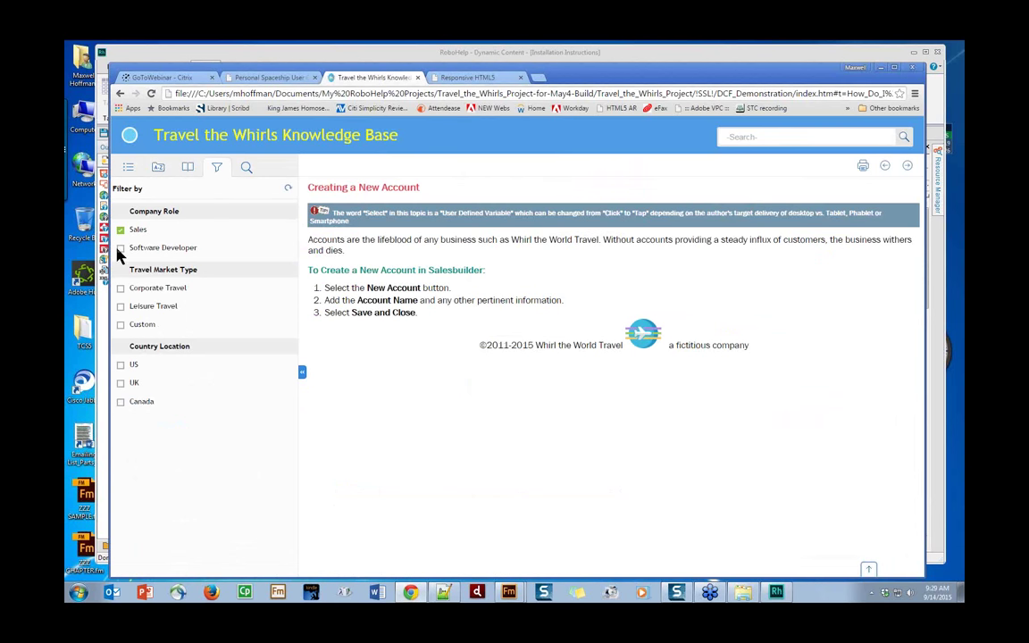
click(286, 188)
click(287, 78)
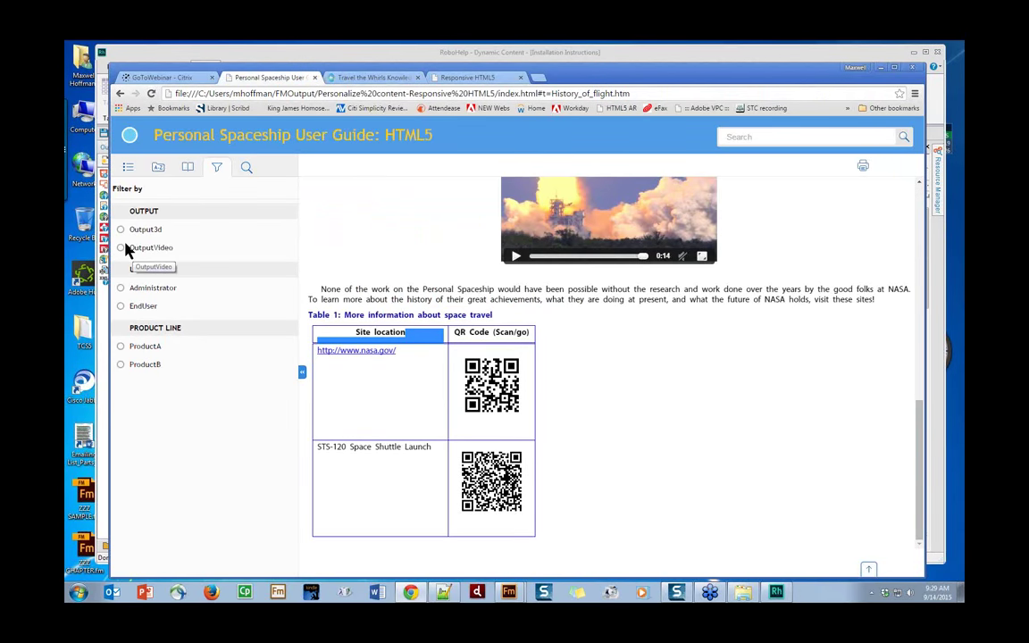
Turn off 'Allow Multiple Selection in a Group', save, regenerate the Responsive HTML5 output and view it.
key(alt+Tab)
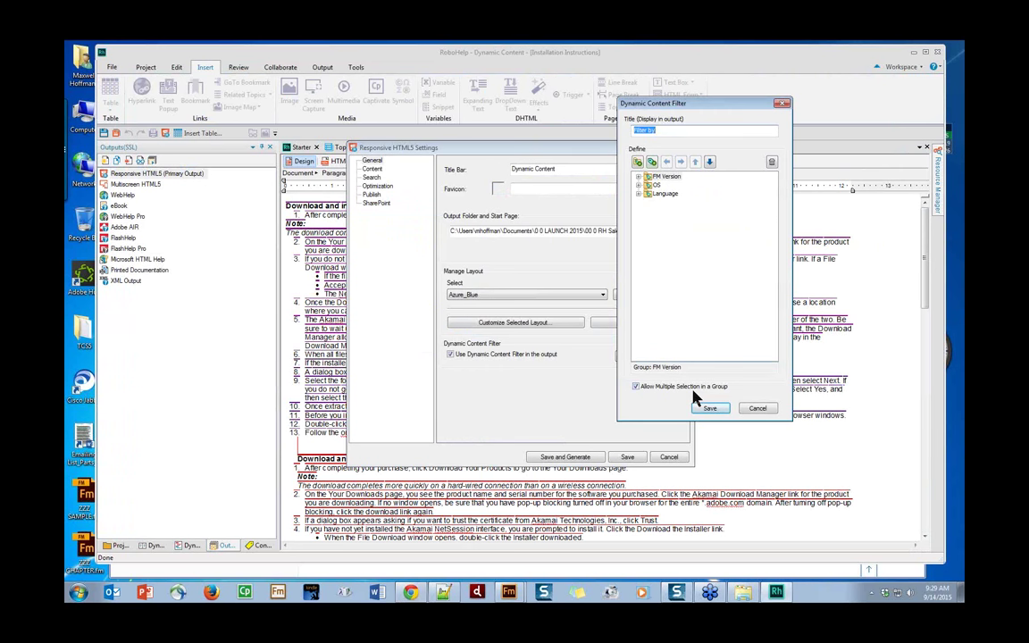
click(638, 386)
click(711, 409)
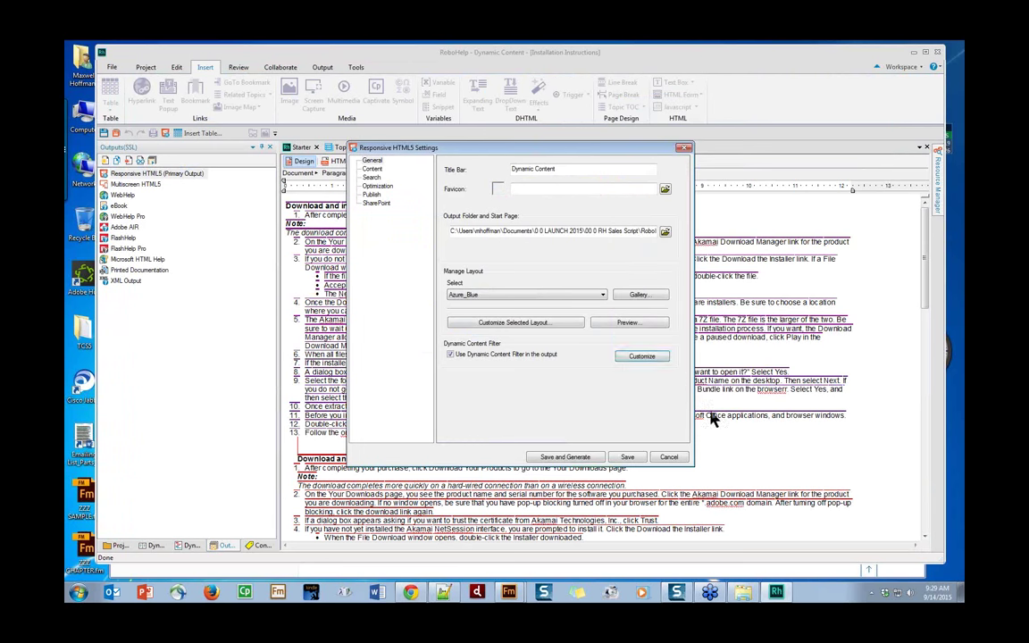
click(565, 457)
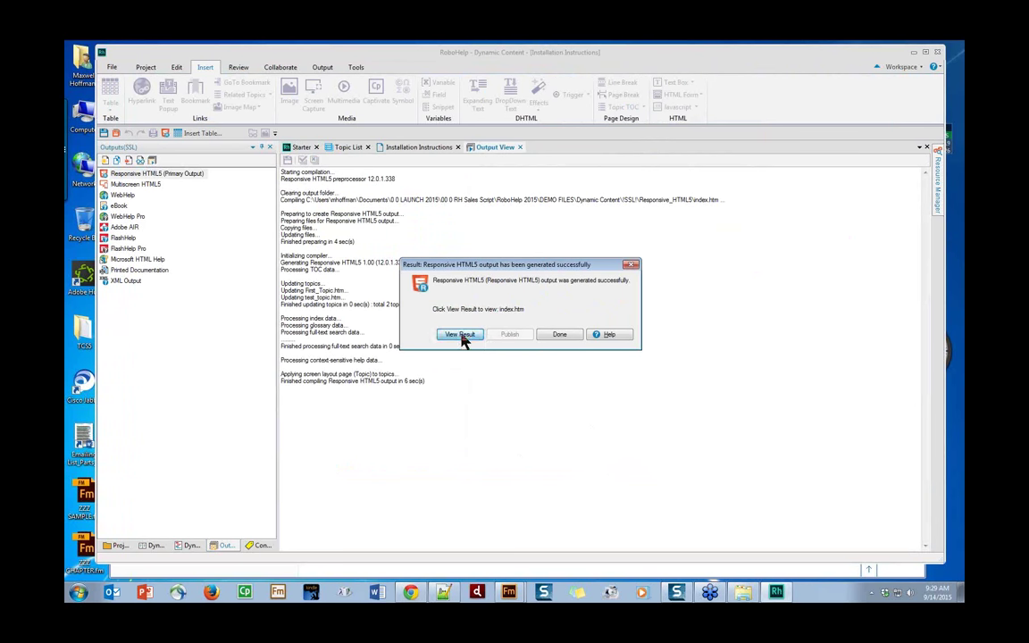
click(460, 335)
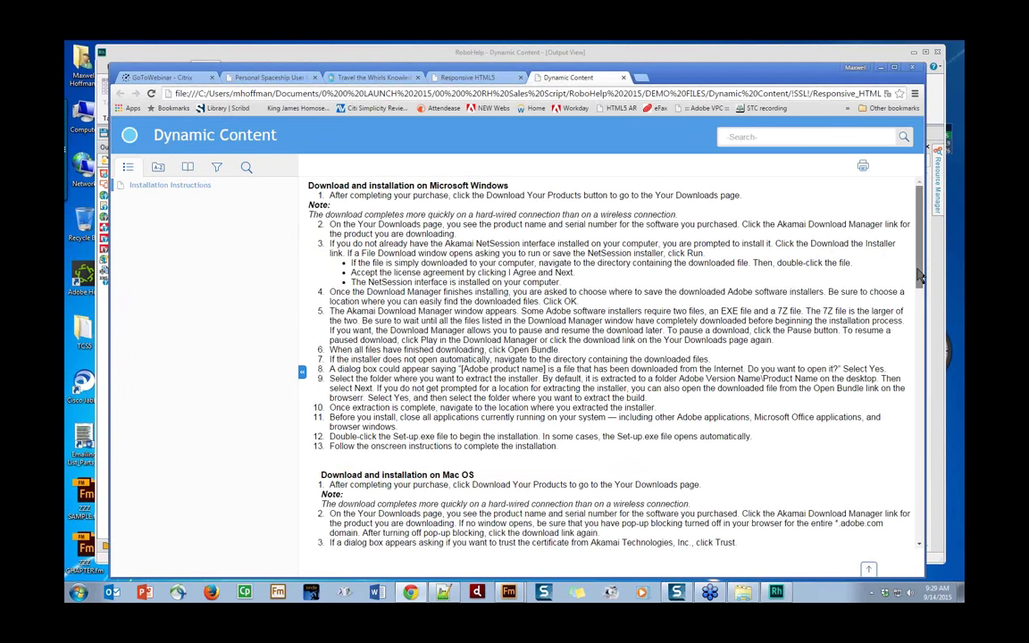
Filter the Dynamic Content help to English only.
scroll(920, 277, down, 1)
drag(920, 277, 943, 493)
mouse_move(925, 269)
mouse_down()
mouse_move(934, 555)
mouse_move(926, 264)
mouse_up()
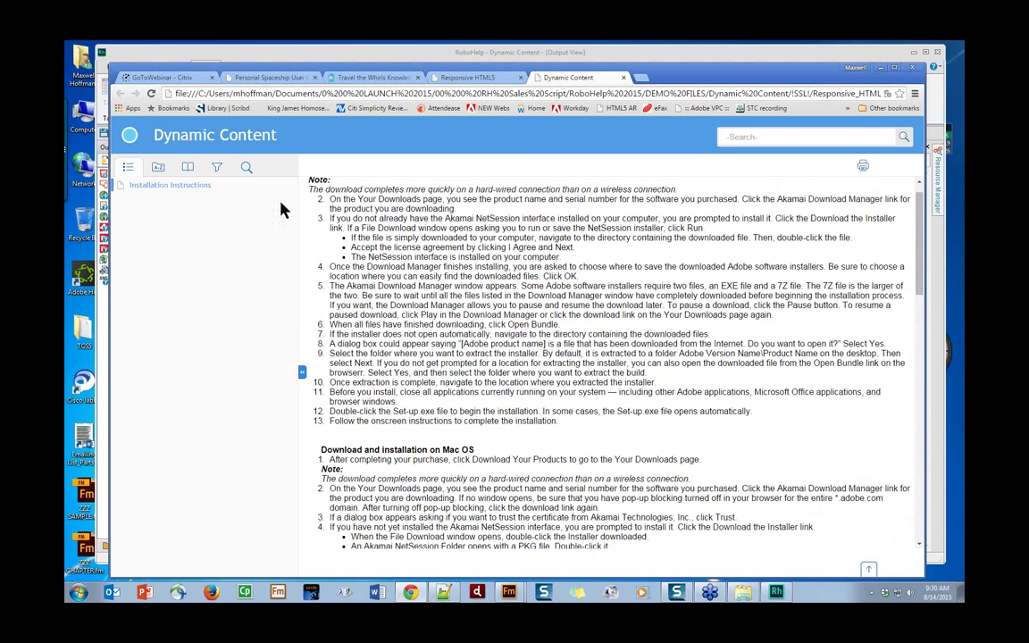
click(216, 167)
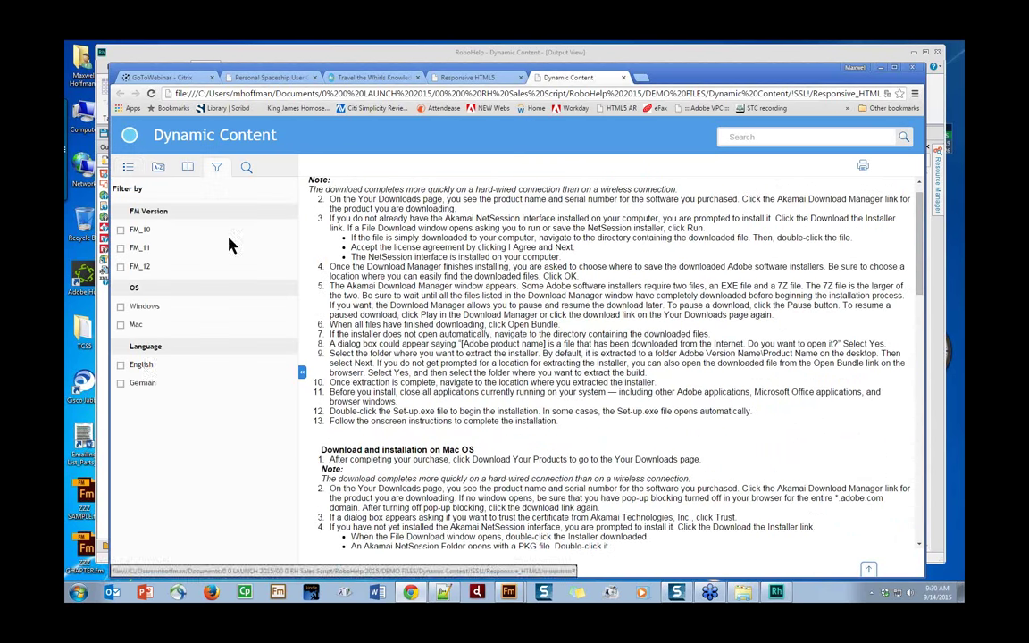
click(120, 366)
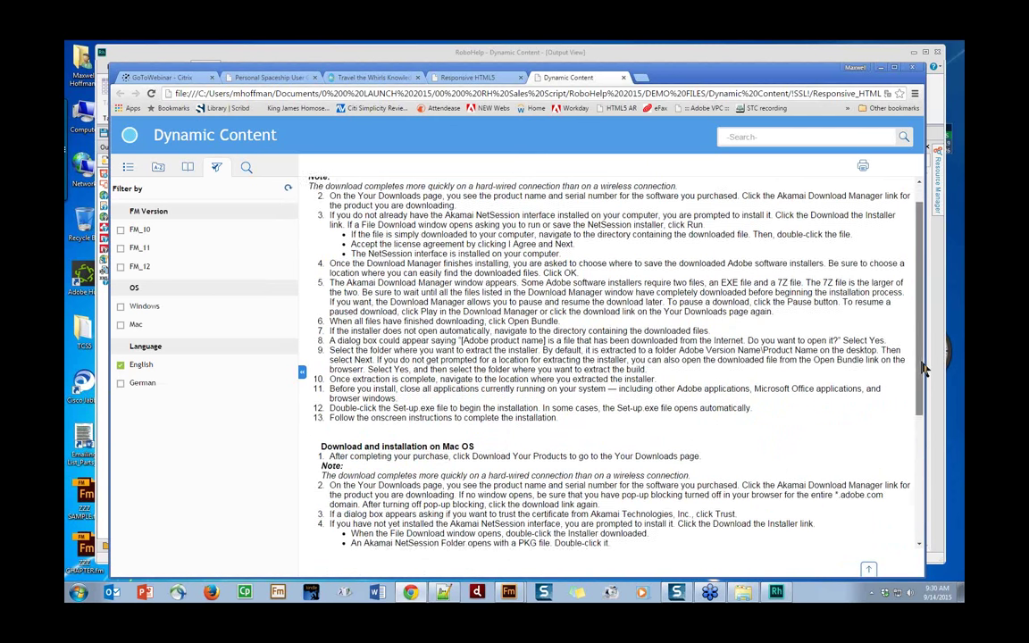
drag(925, 359, 931, 475)
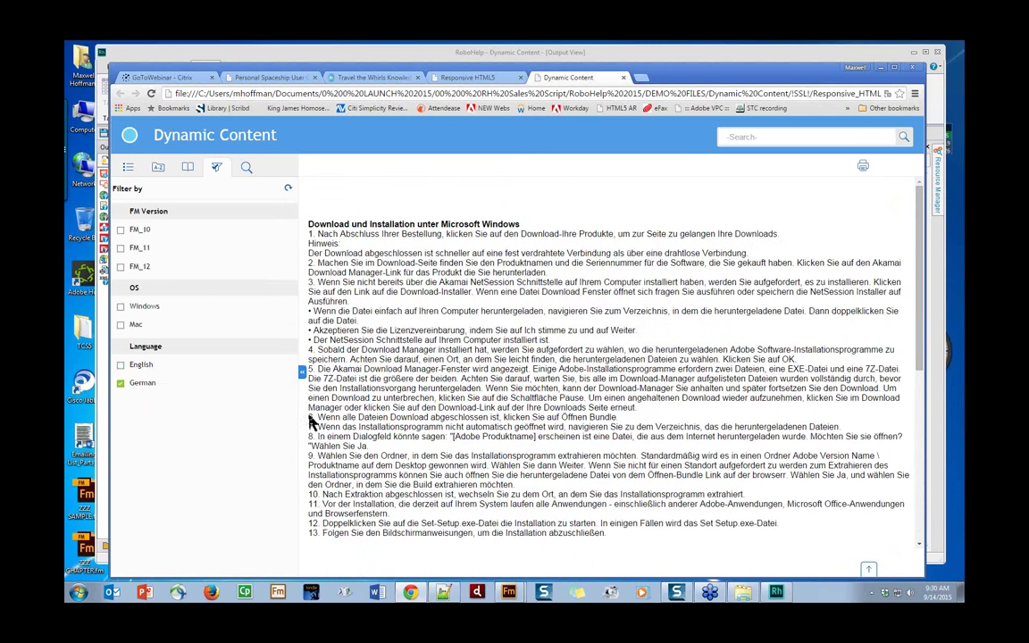
Try the FM_12 and FM_10 filters, reset all filters, then return to RoboHelp.
click(120, 268)
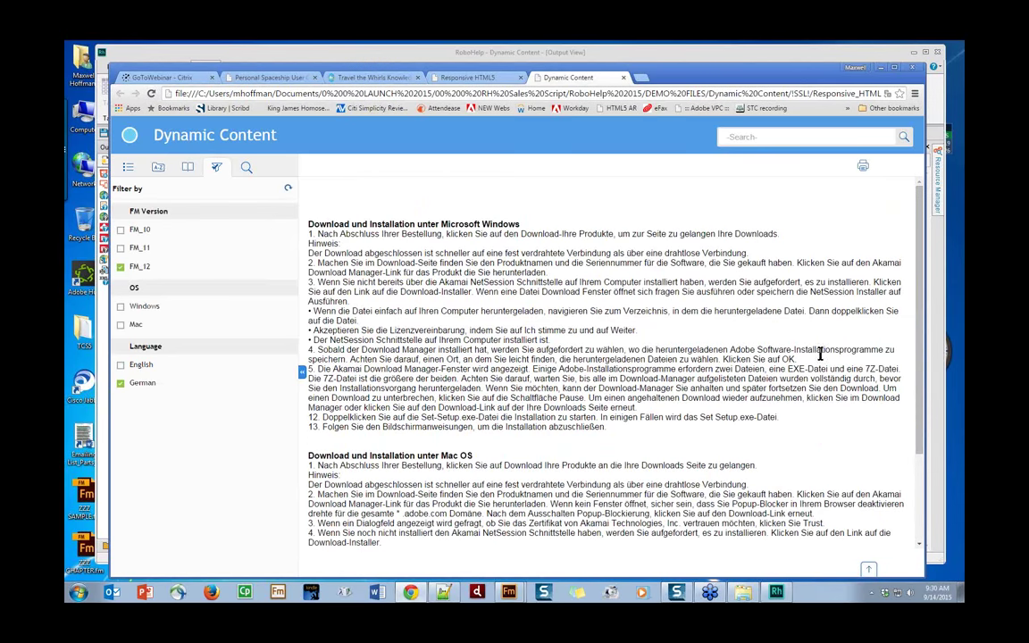
drag(920, 384, 489, 342)
click(120, 231)
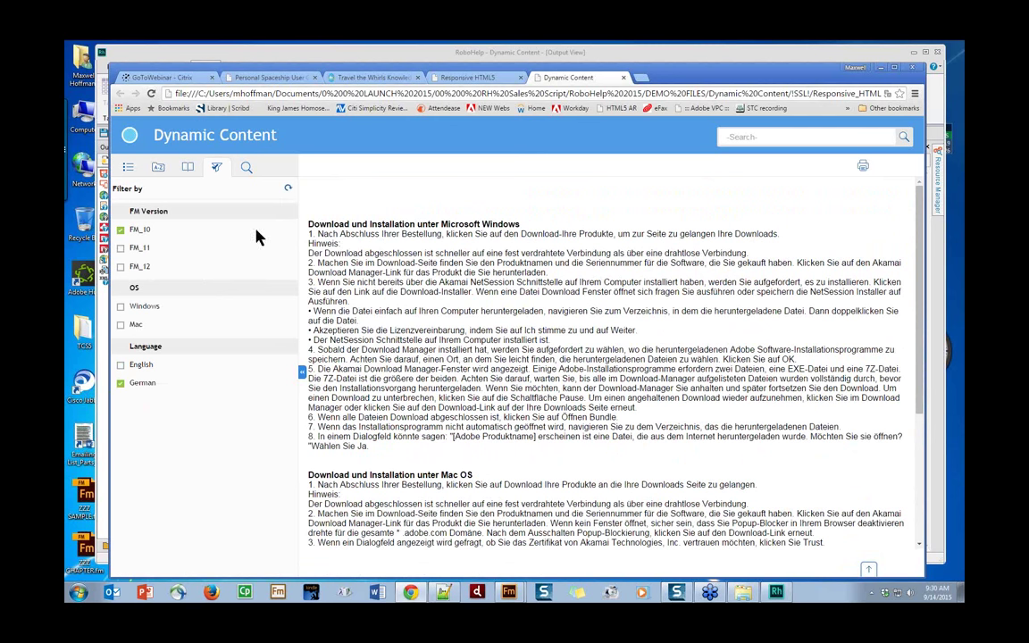
click(288, 191)
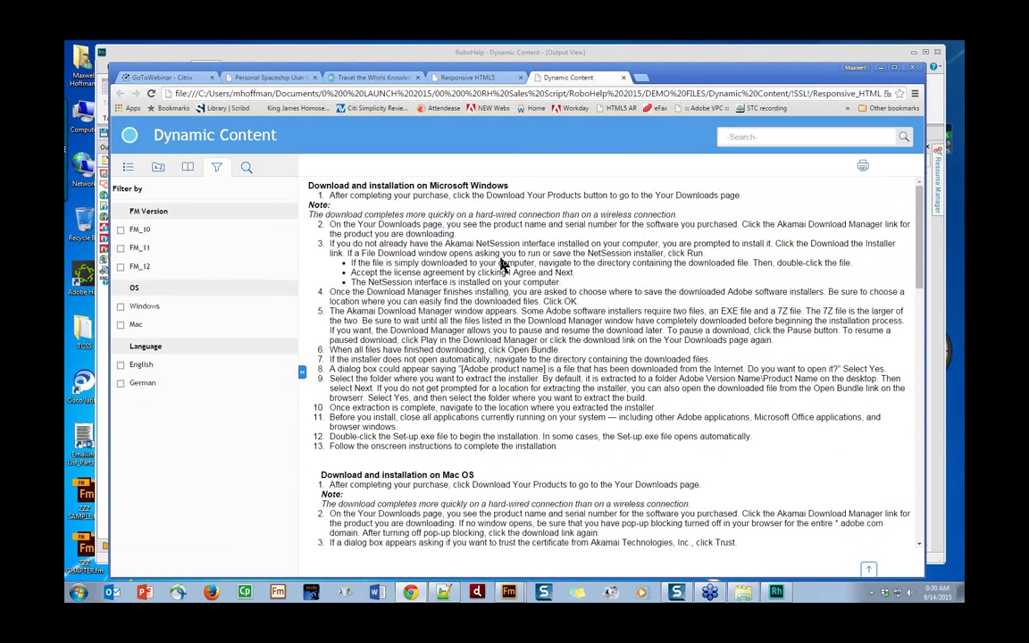
click(619, 56)
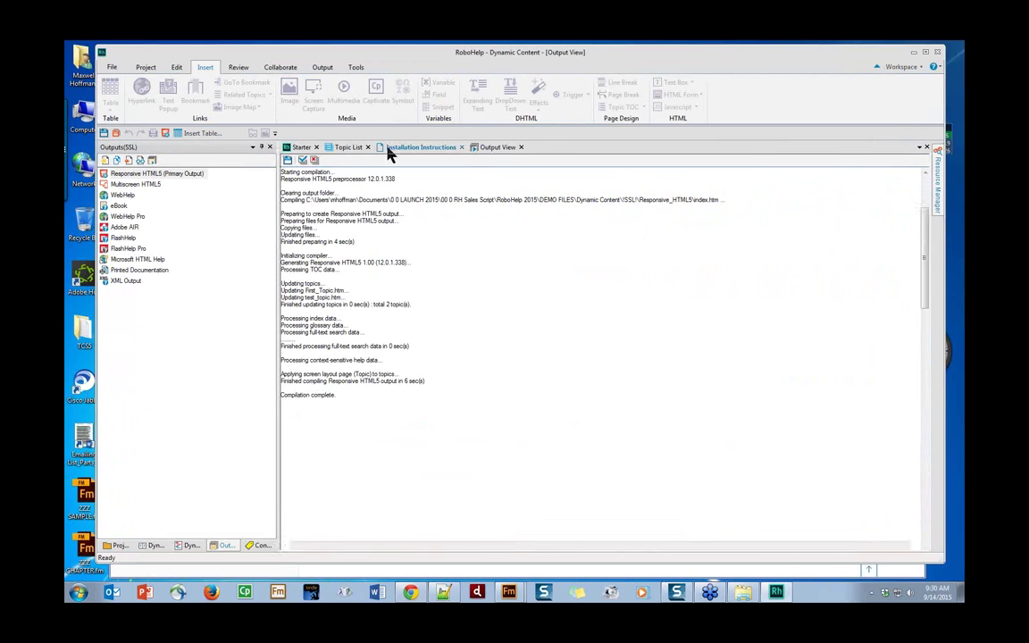
Open the Installation Instructions topic and inspect the condition tags on its list items.
click(387, 150)
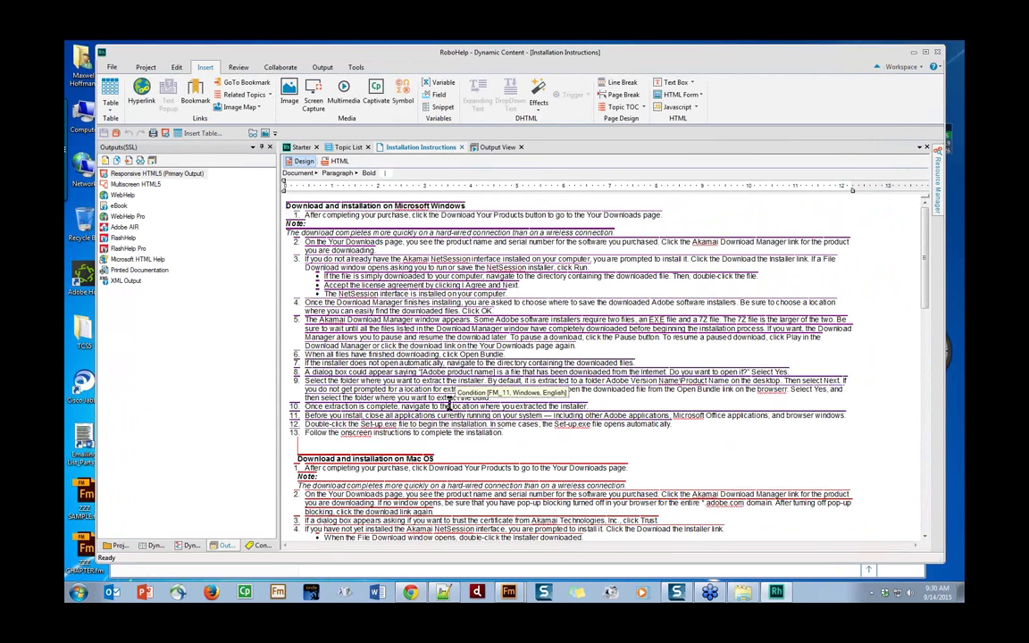
click(419, 256)
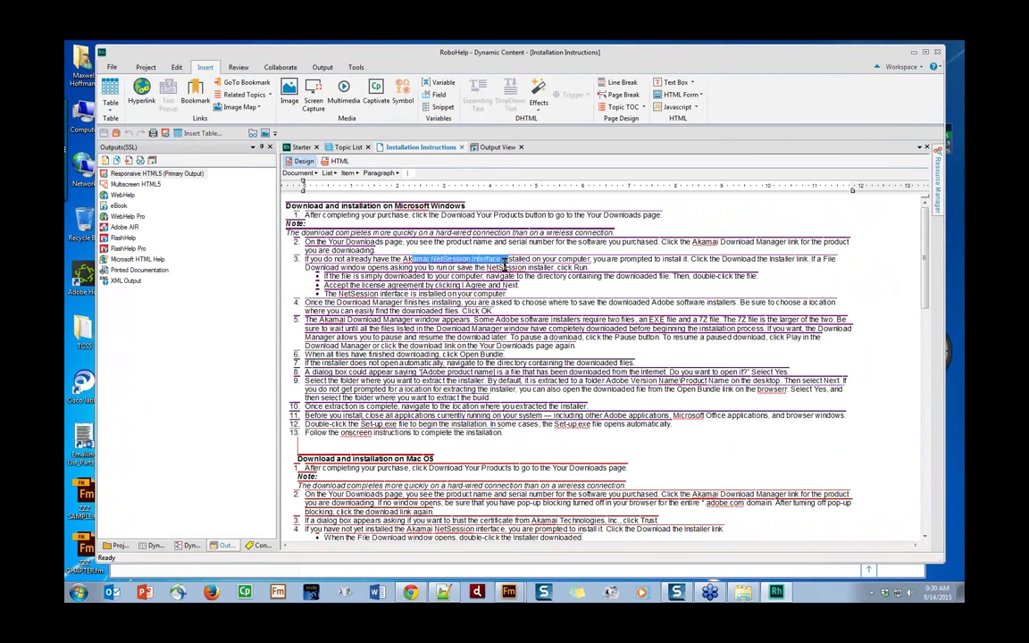
drag(458, 302, 505, 310)
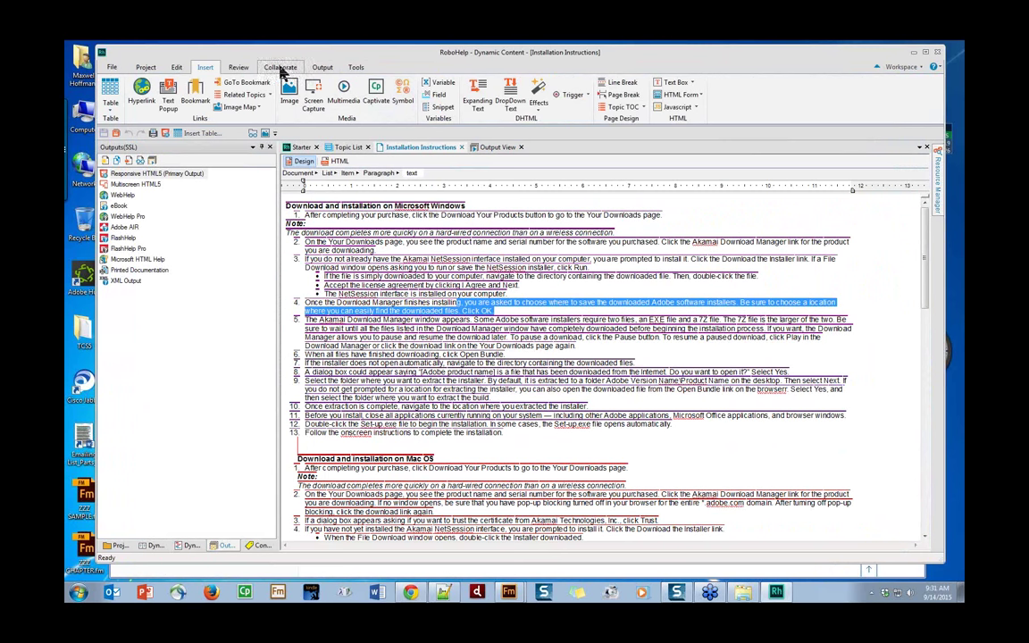
click(176, 68)
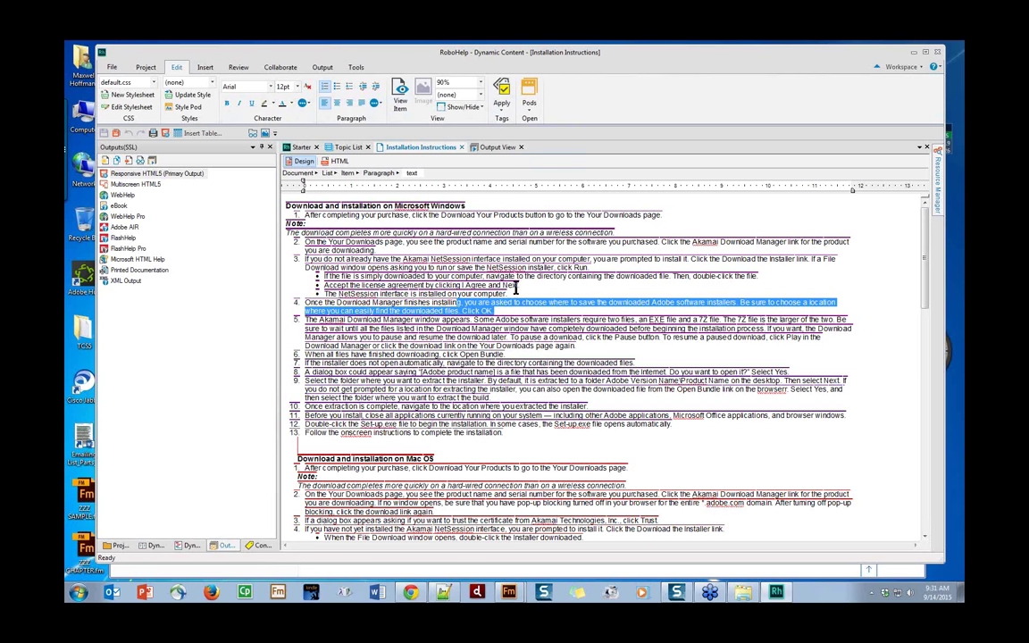
click(392, 232)
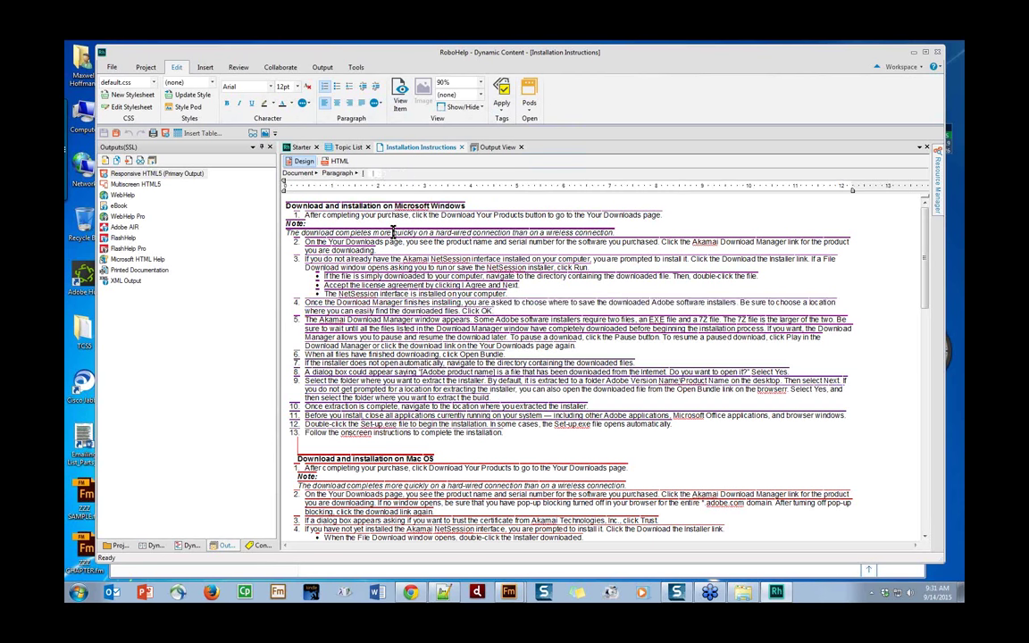
double_click(394, 232)
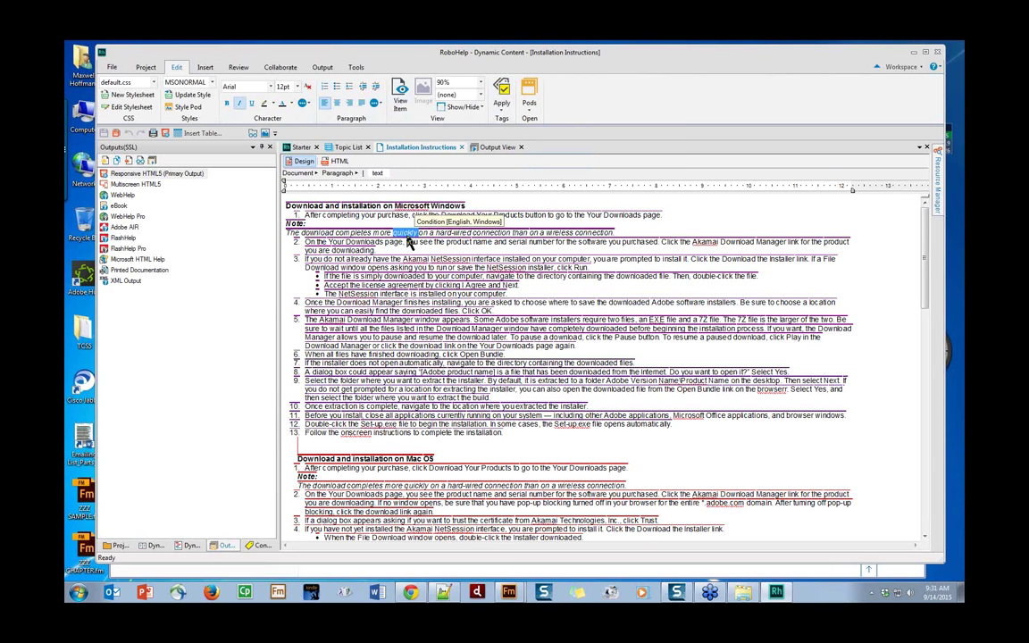
Look at the Apply tags list, close it without applying any, and scroll through the topic.
click(501, 107)
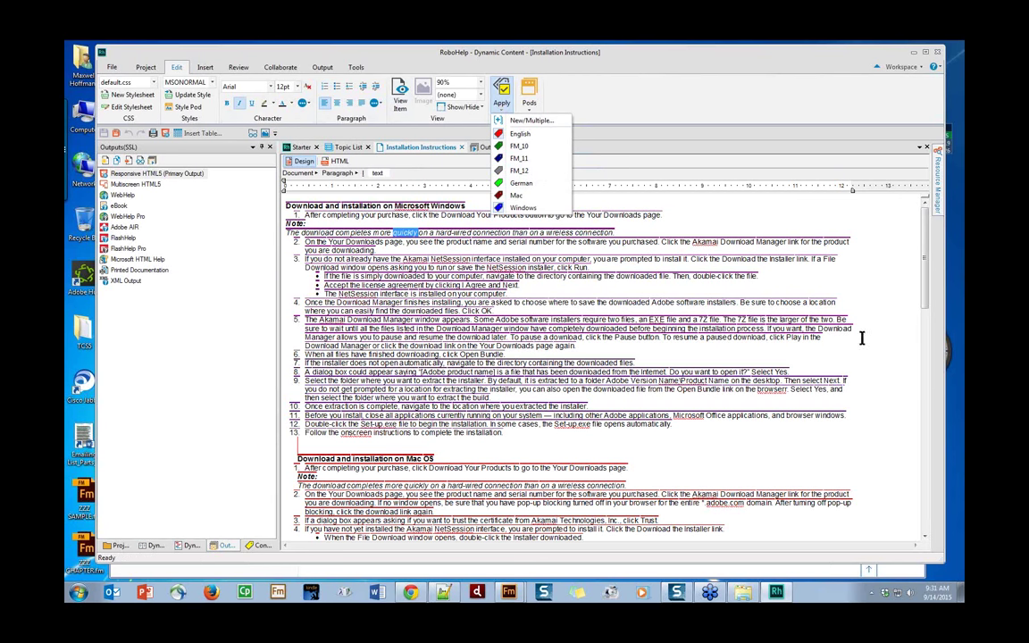
click(893, 344)
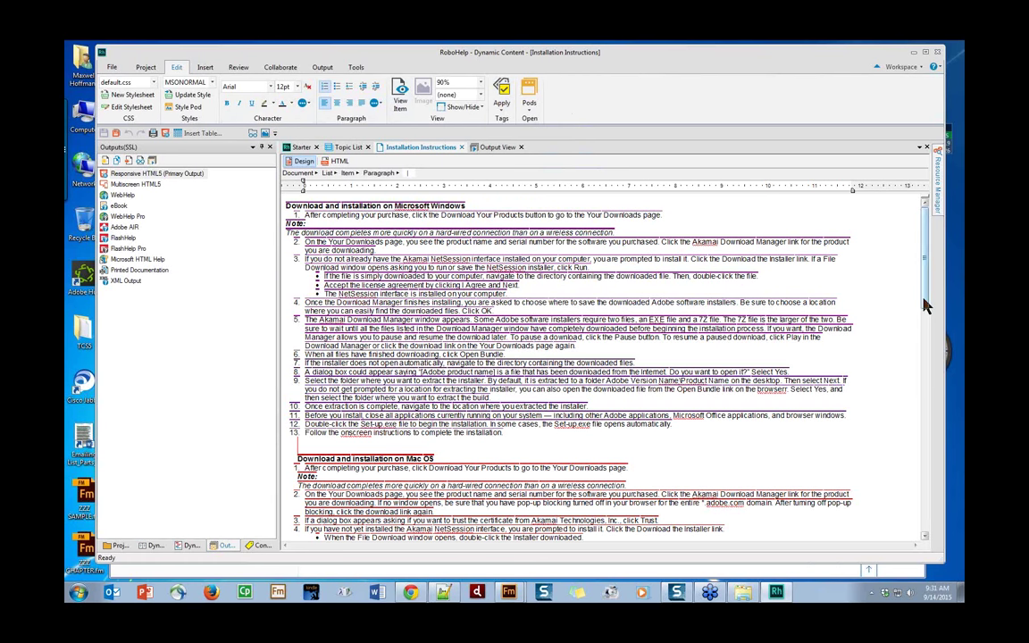
drag(923, 305, 926, 534)
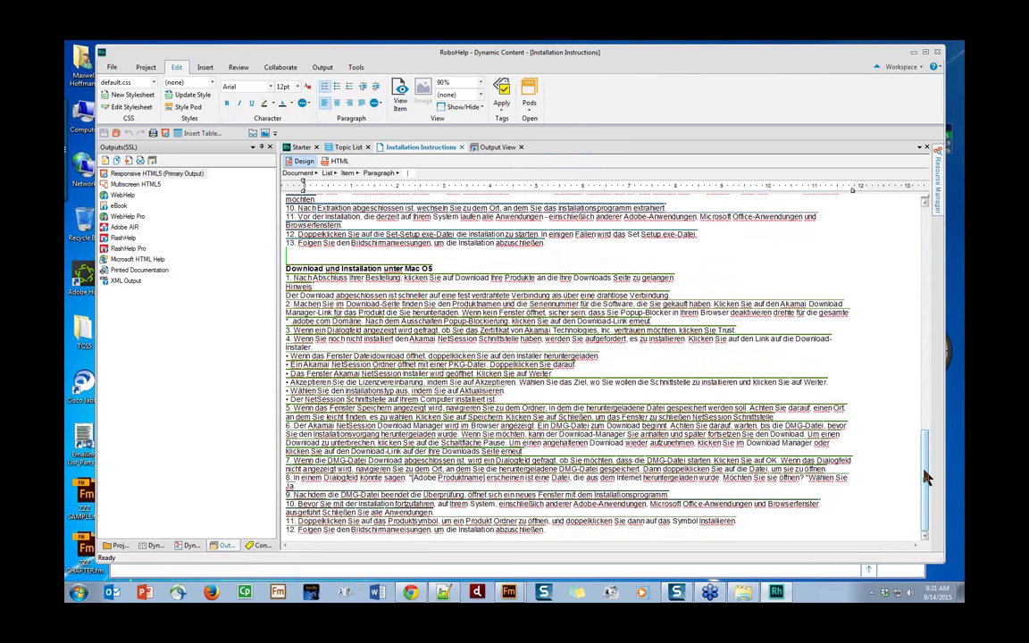
drag(925, 478, 917, 284)
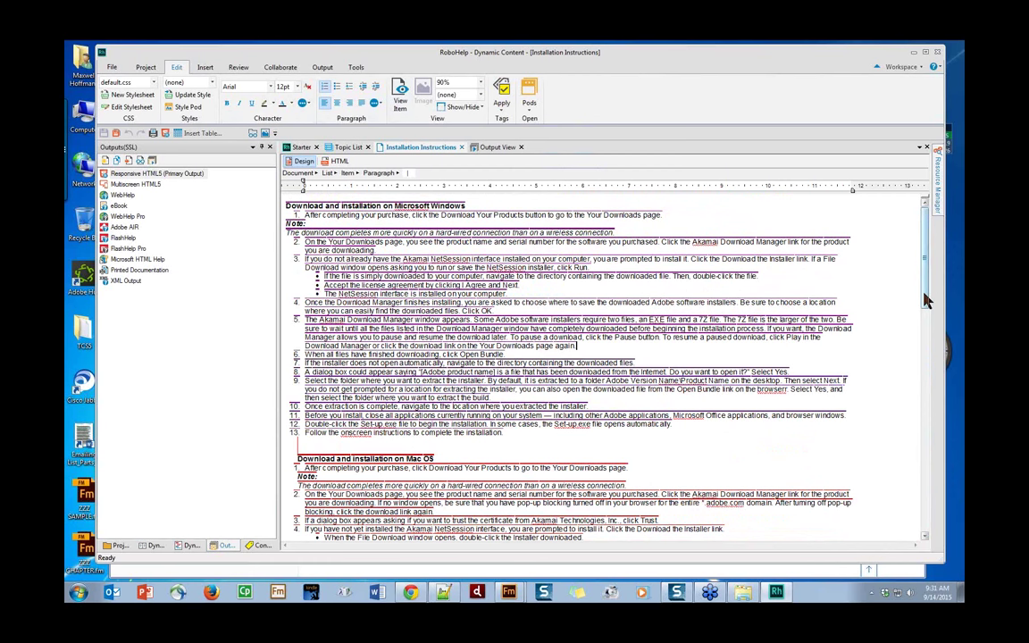
drag(925, 301, 945, 519)
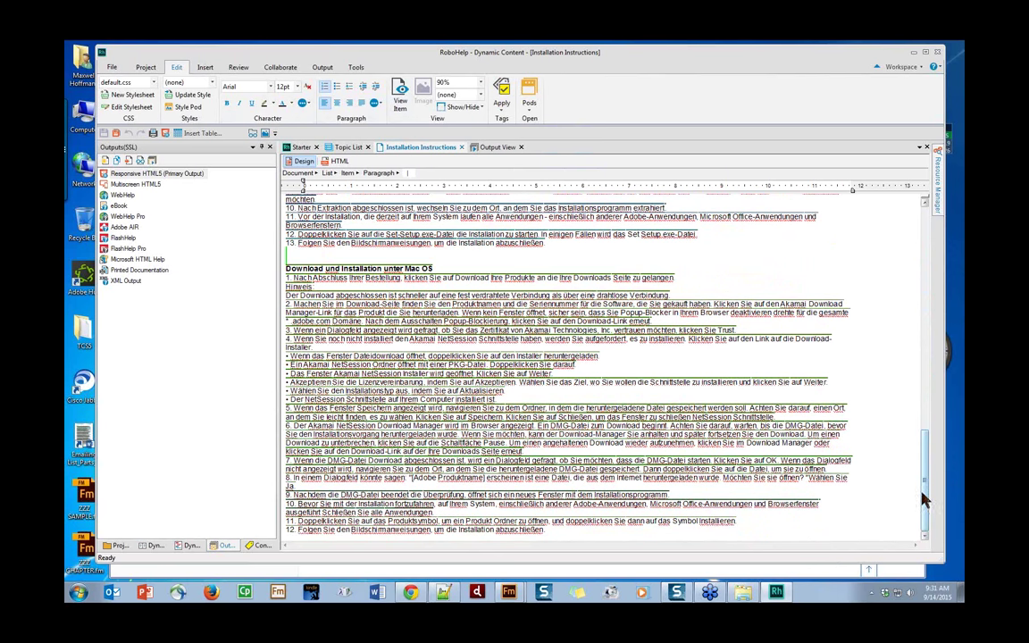
drag(925, 487, 925, 300)
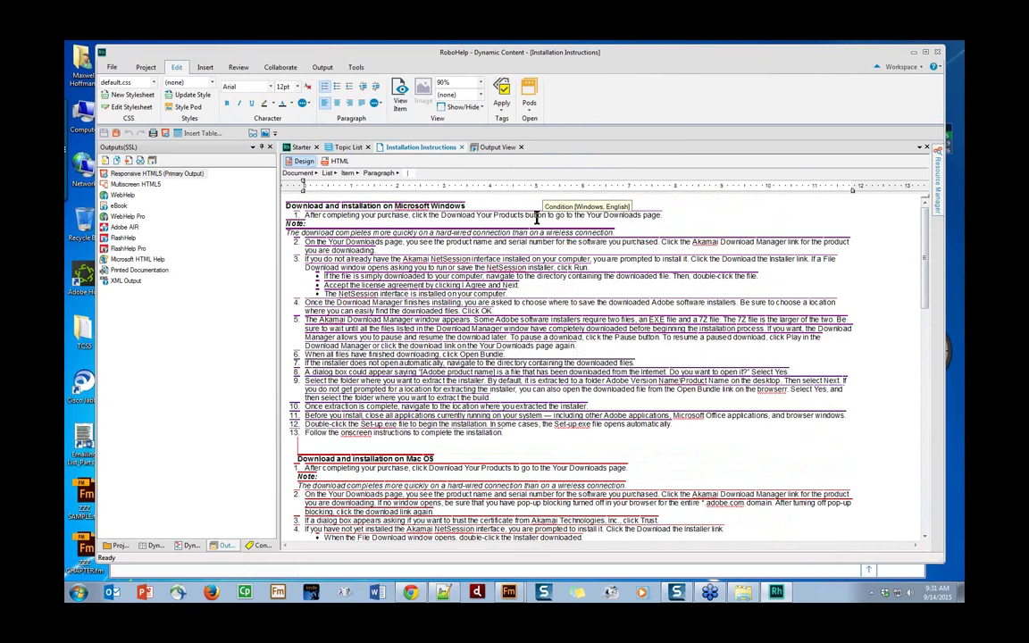
View the Responsive HTML5 output with condition tags shown, and scroll through its passages.
right_click(186, 174)
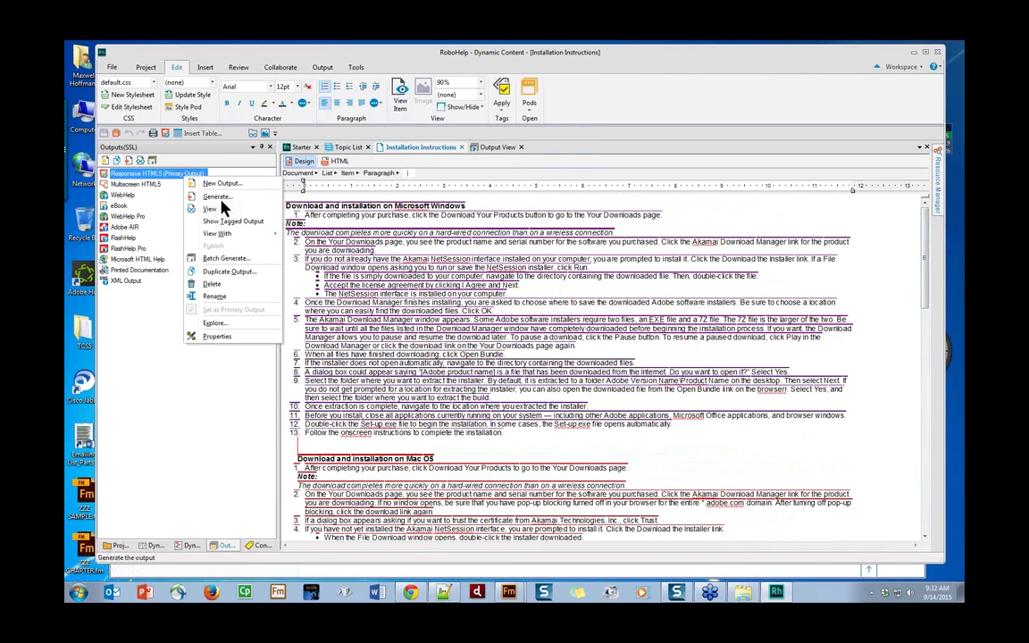
click(208, 208)
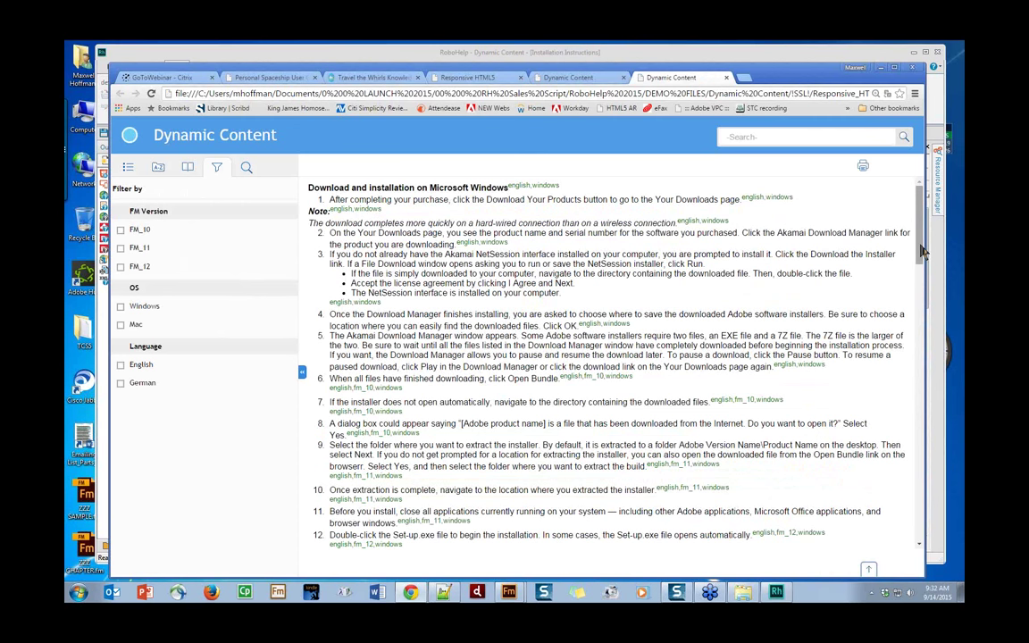
scroll(922, 252, down, 5)
scroll(714, 233, up, 5)
scroll(629, 337, down, 3)
scroll(632, 341, down, 3)
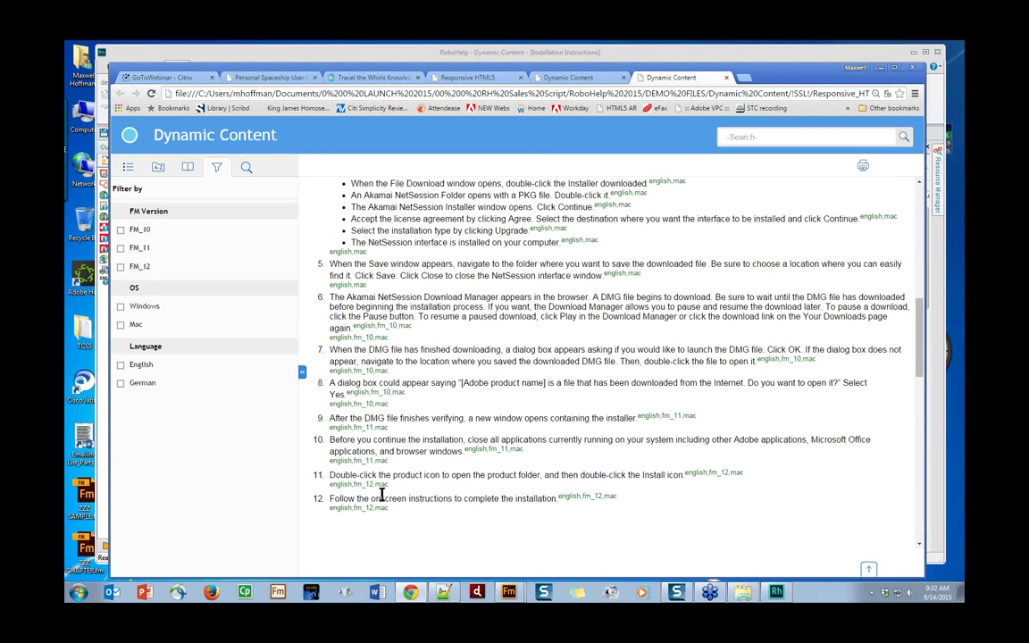
scroll(381, 494, up, 6)
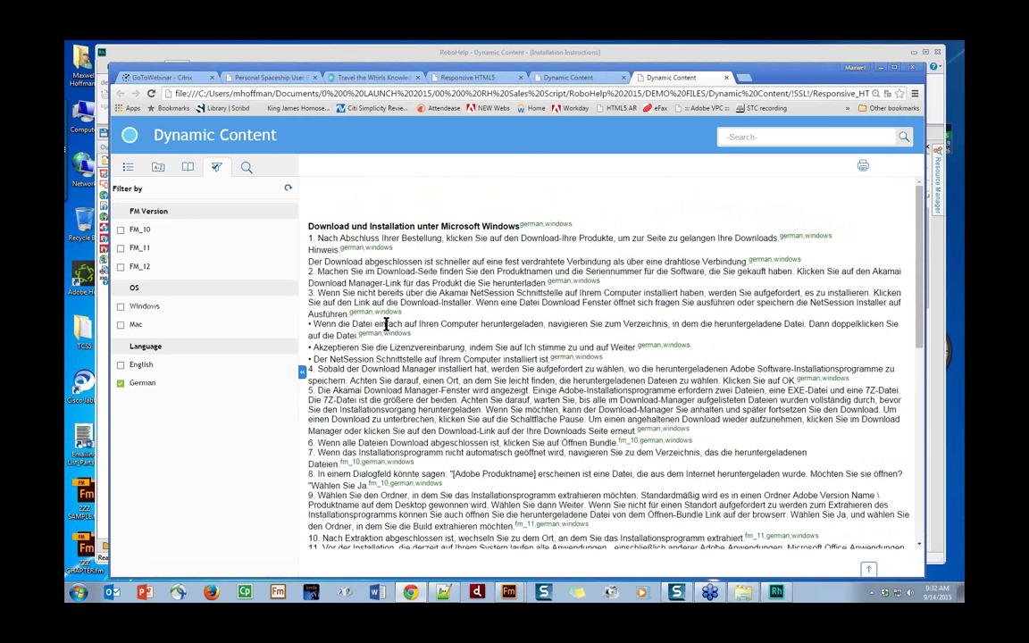
Scroll the German tagged output down to the Mac OS steps, then return to RoboHelp.
scroll(386, 324, down, 1)
scroll(386, 326, down, 2)
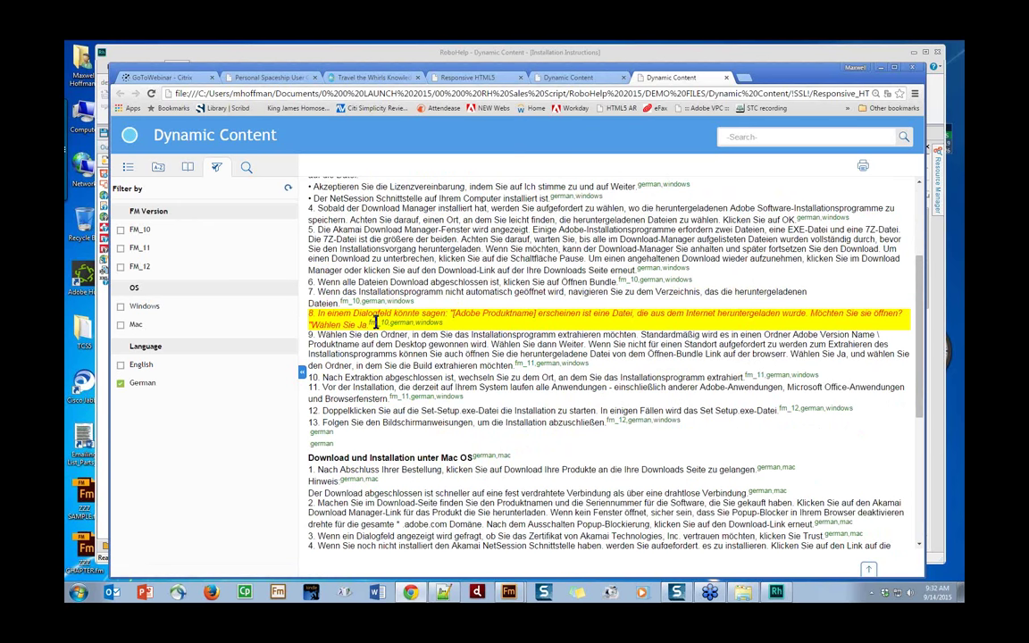
scroll(375, 324, down, 1)
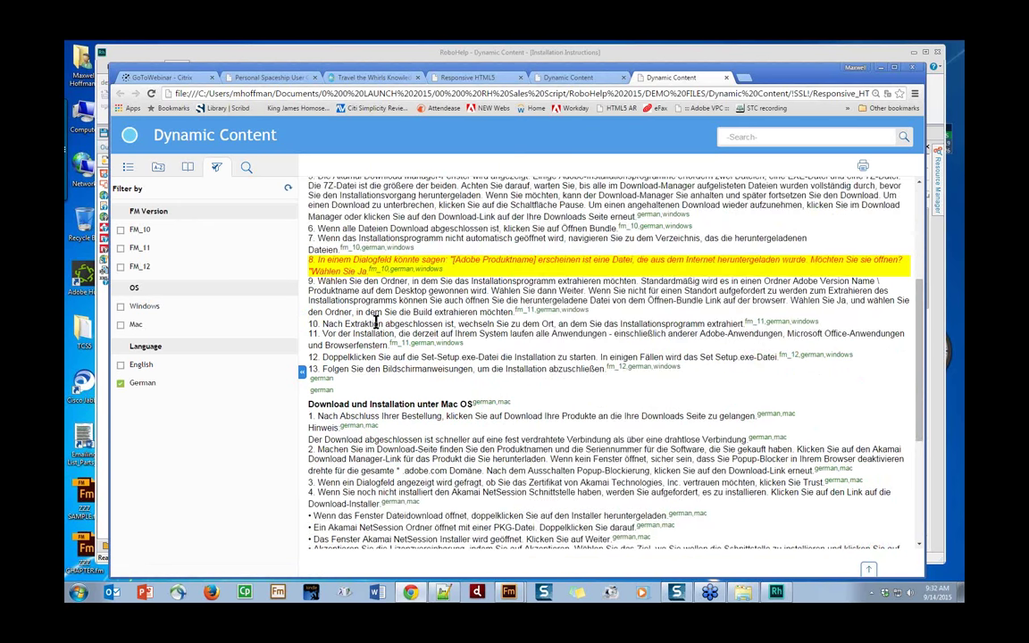
scroll(375, 323, down, 2)
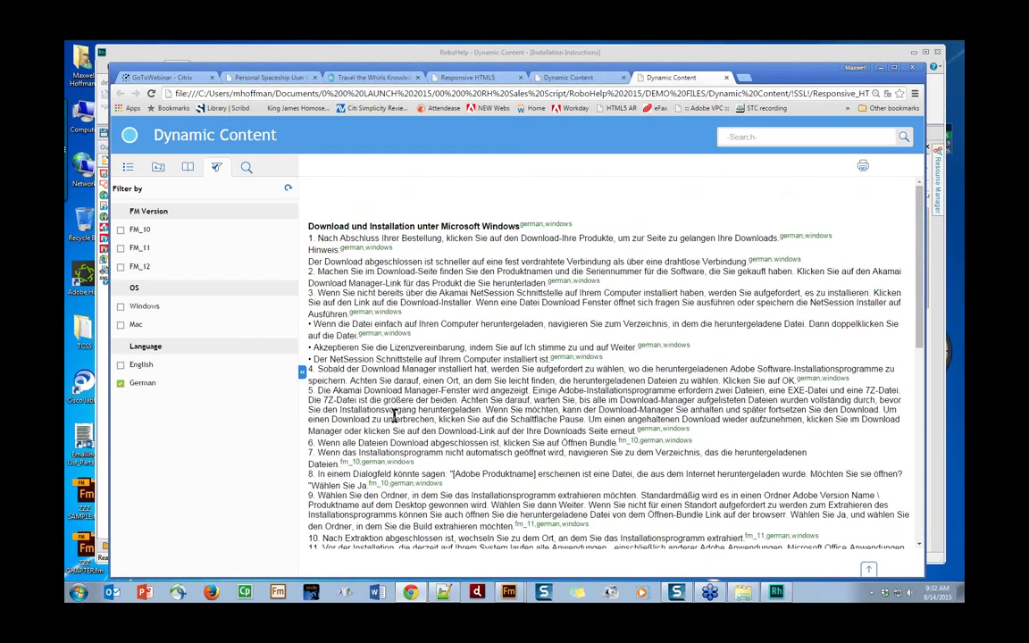
scroll(395, 422, down, 1)
scroll(395, 422, down, 8)
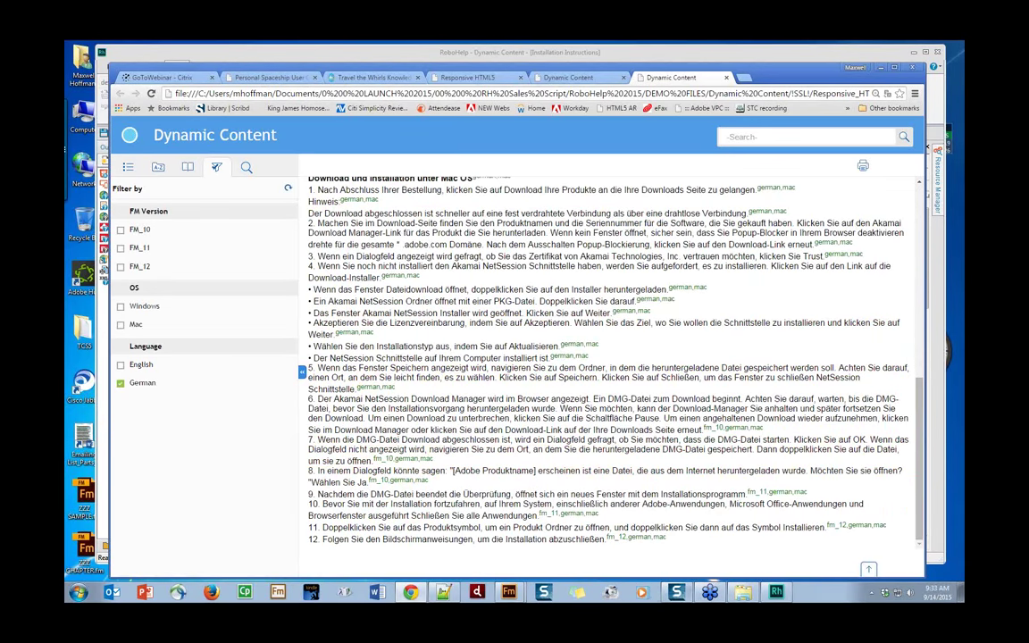
click(775, 592)
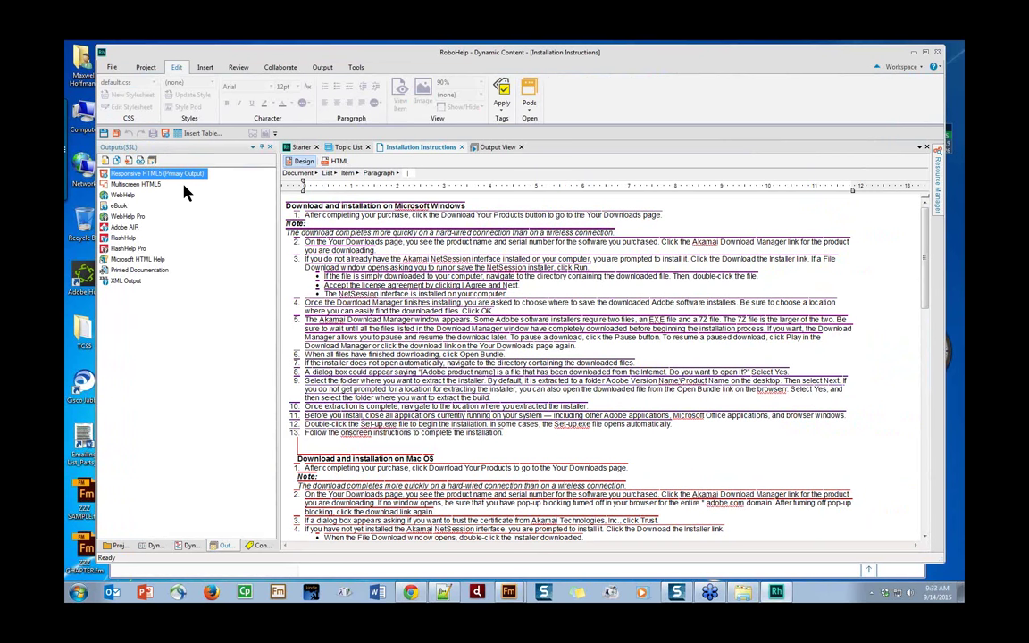
Reopen Travel_the_Whirls from recent projects and open My Pipeline under Sales_Staff > Salesbuilder_Software.
click(123, 546)
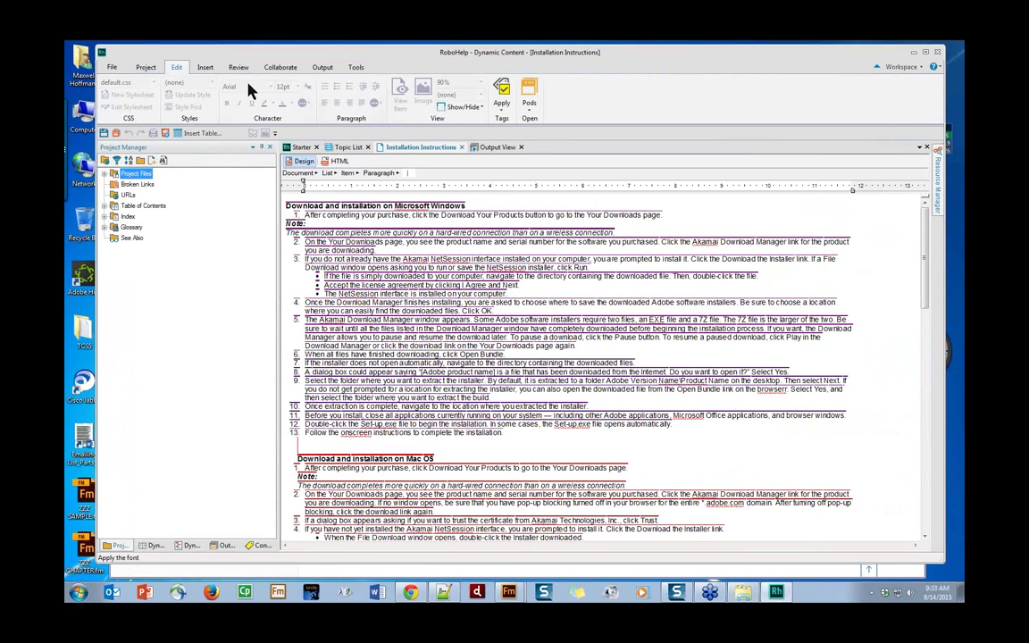
click(113, 71)
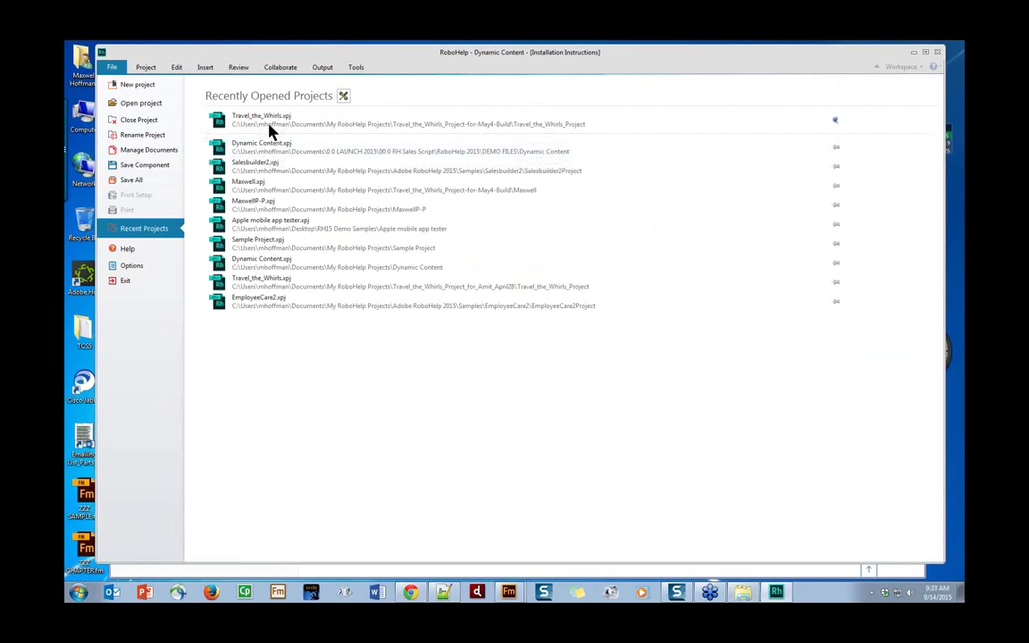
click(271, 122)
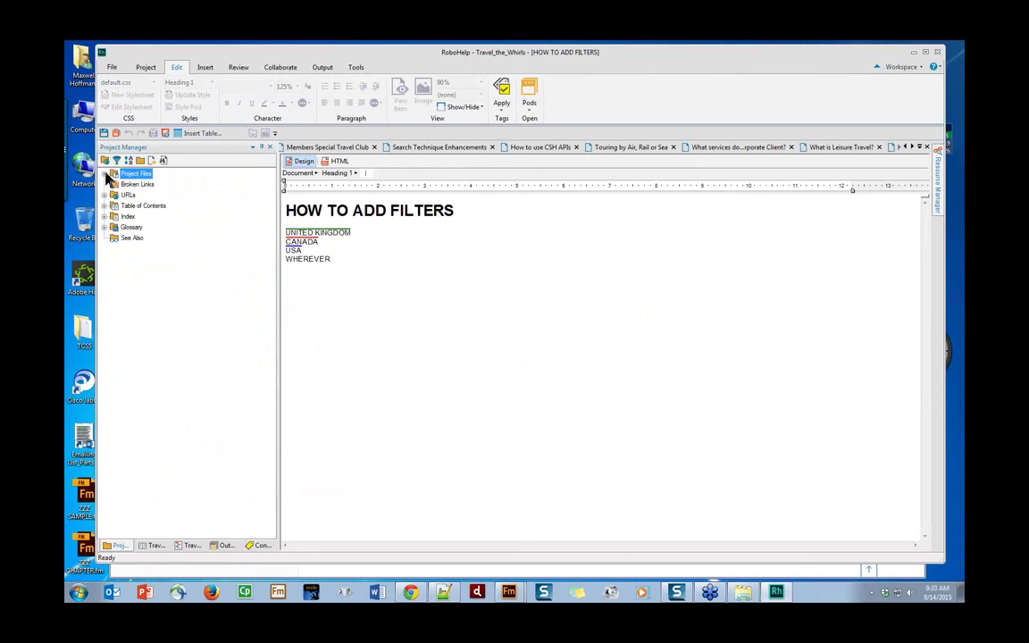
click(105, 173)
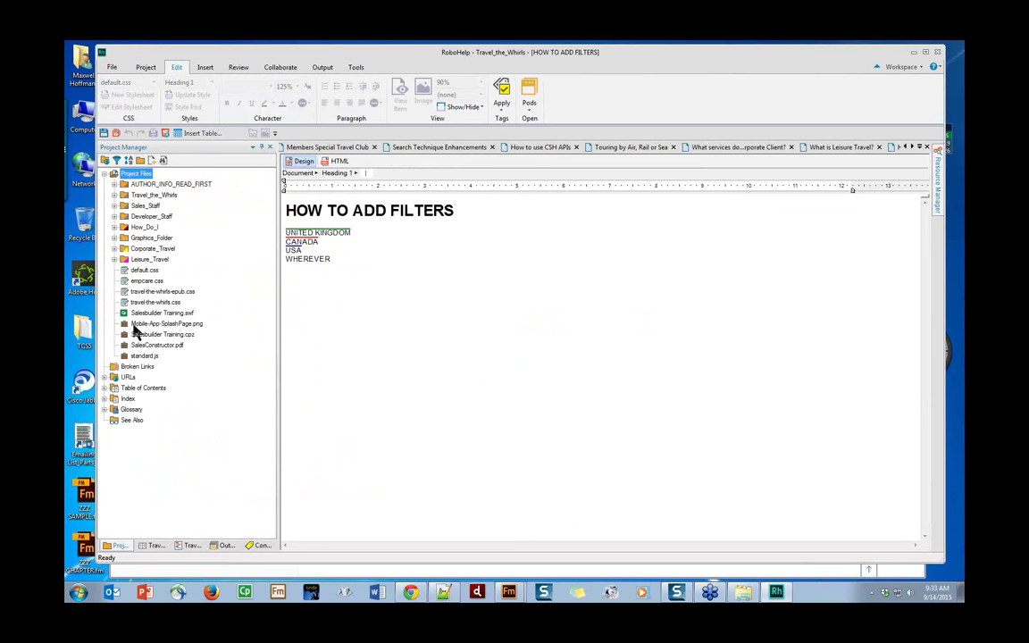
click(113, 207)
click(125, 227)
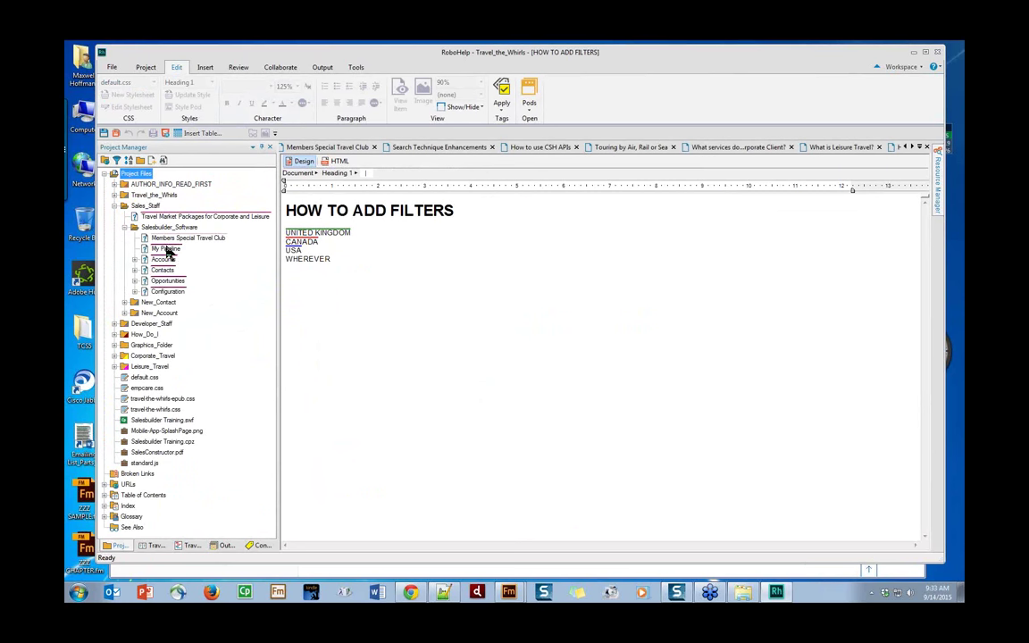
double_click(165, 250)
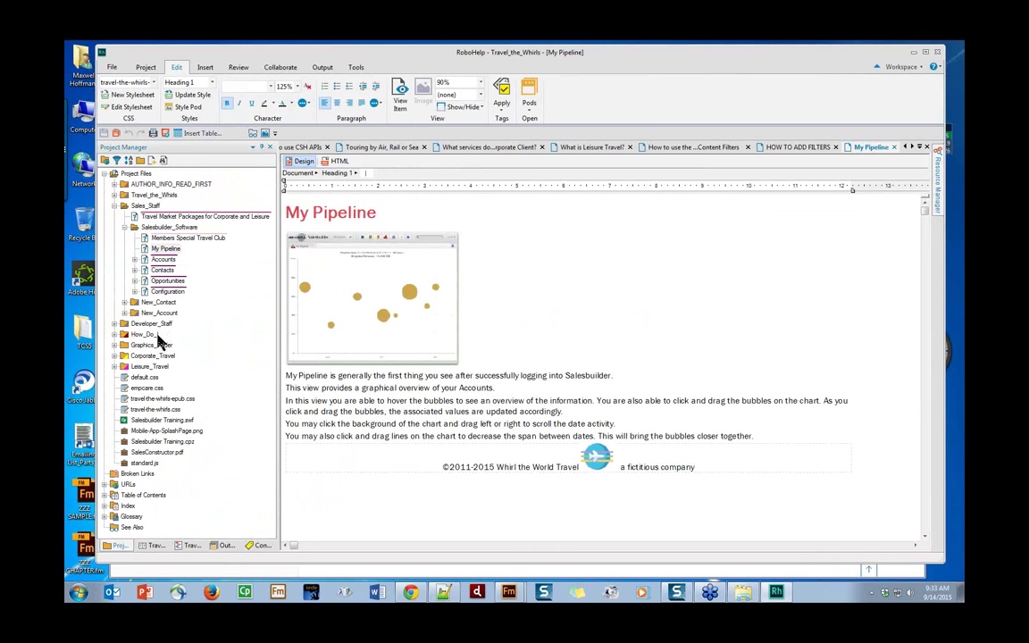
Open the Touring by Air, Rail or Sea topic from the Travel_the_Whirls folder.
click(114, 202)
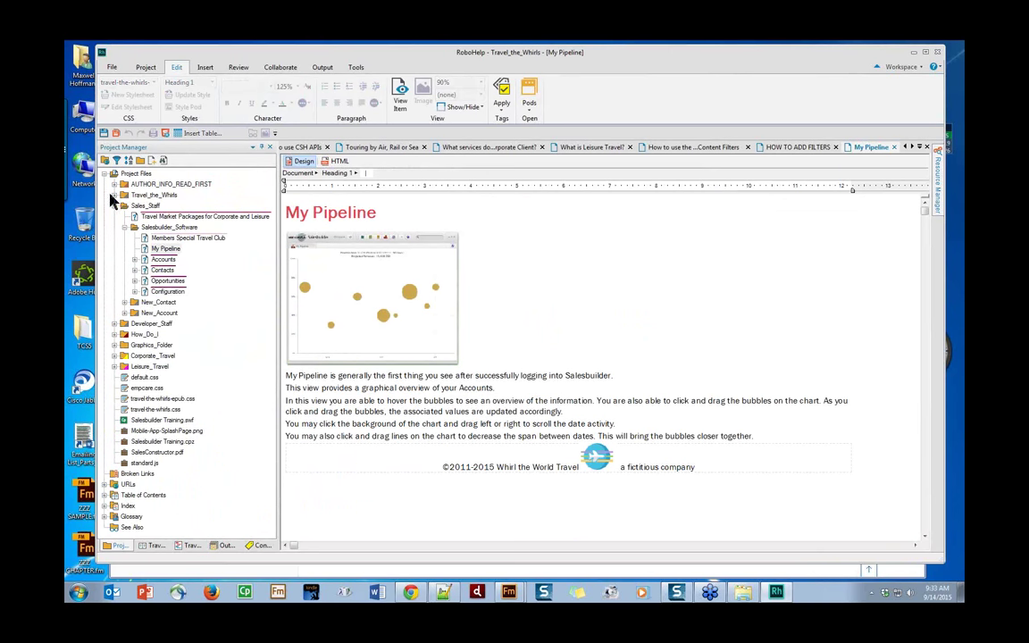
click(113, 194)
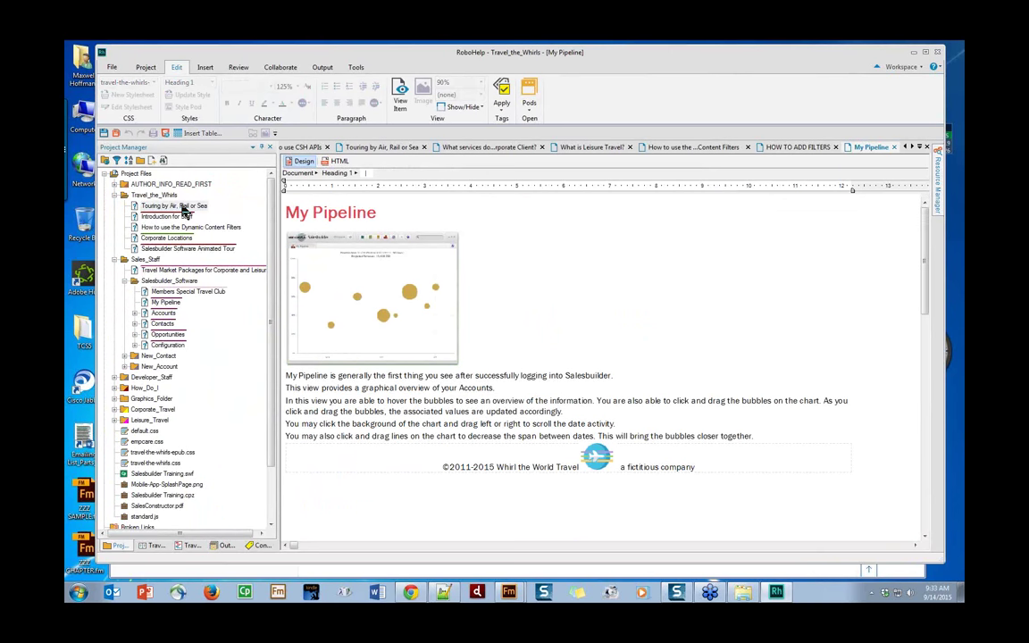
double_click(181, 207)
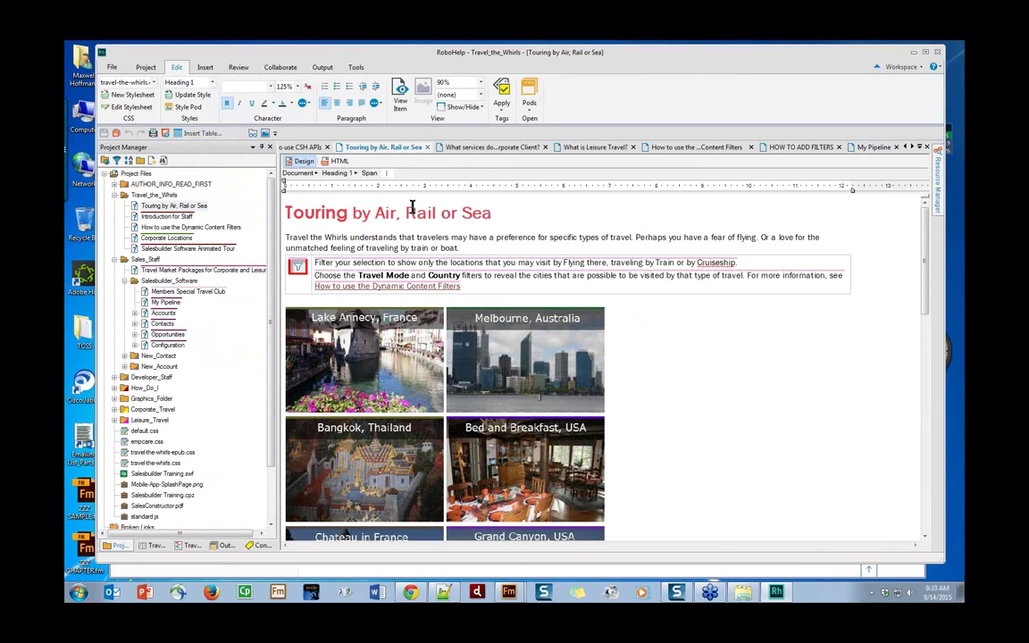
Search the Touring topic for 'travel' and step through matches down to 'type of travel'.
key(ctrl+f)
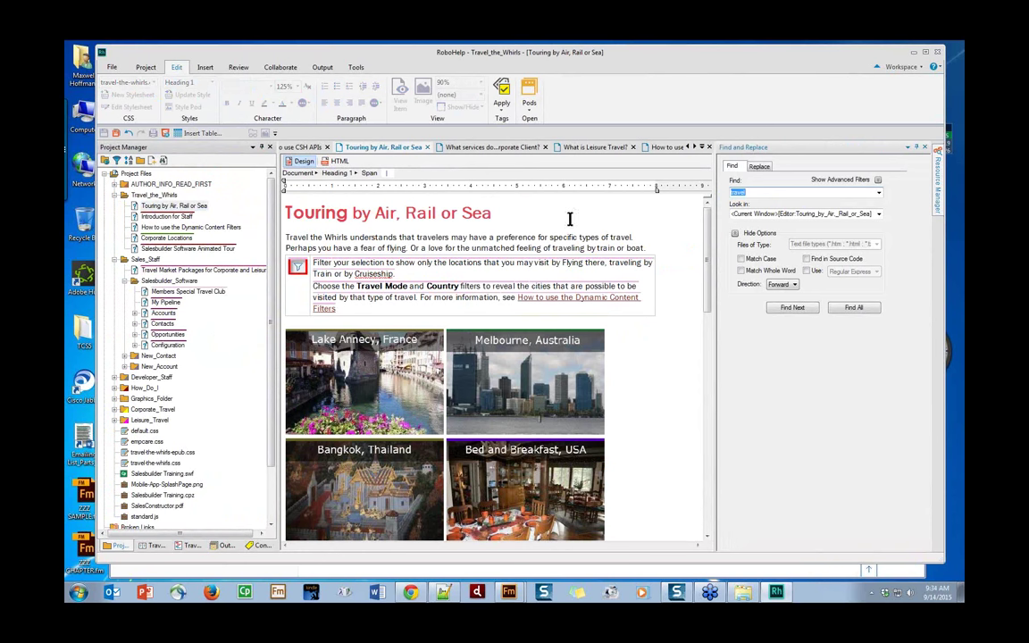
click(759, 167)
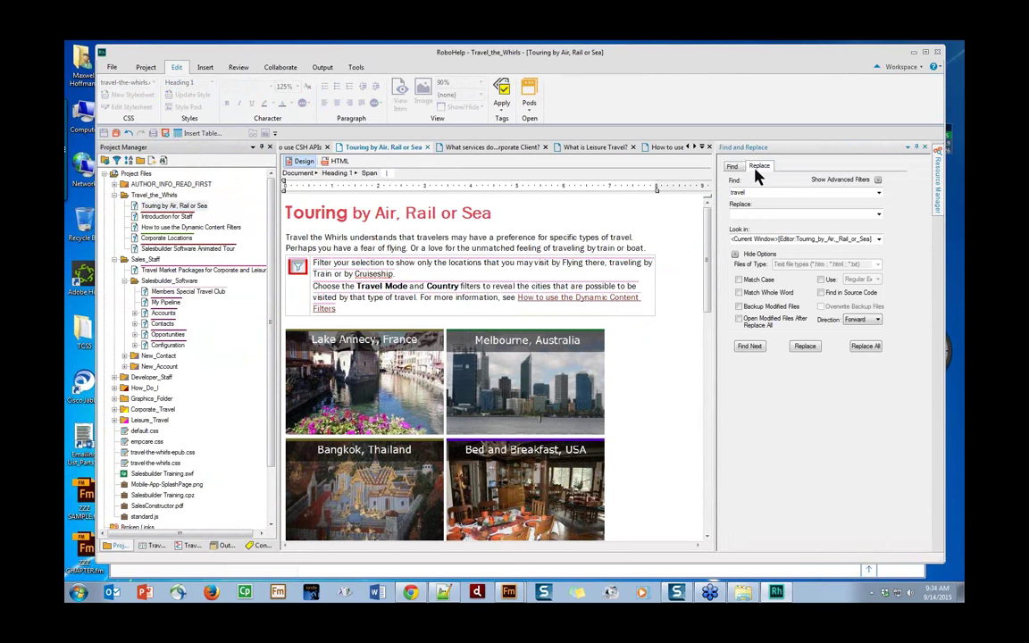
click(734, 169)
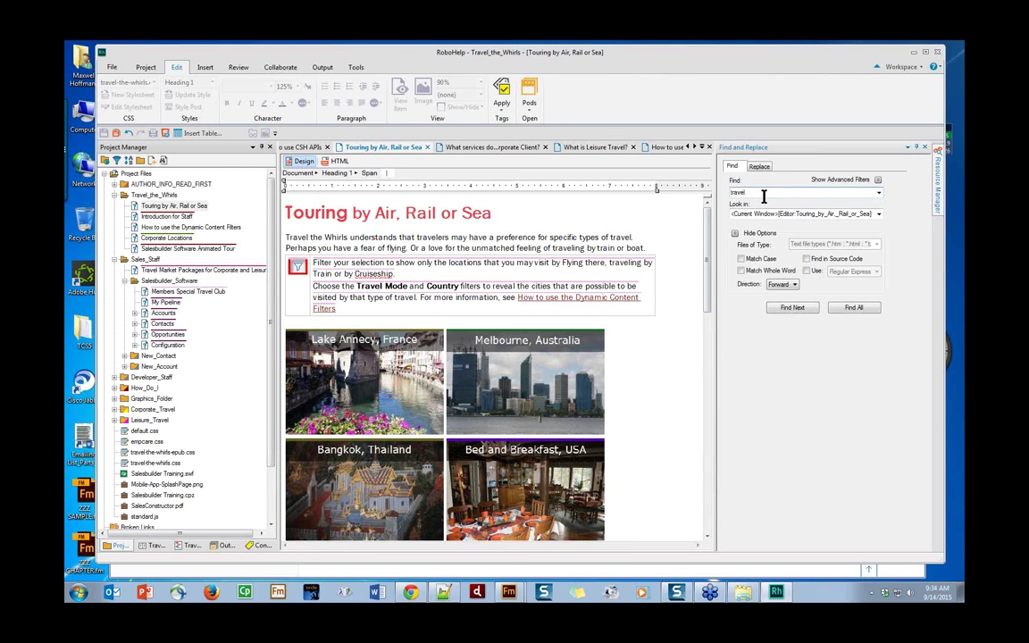
click(801, 308)
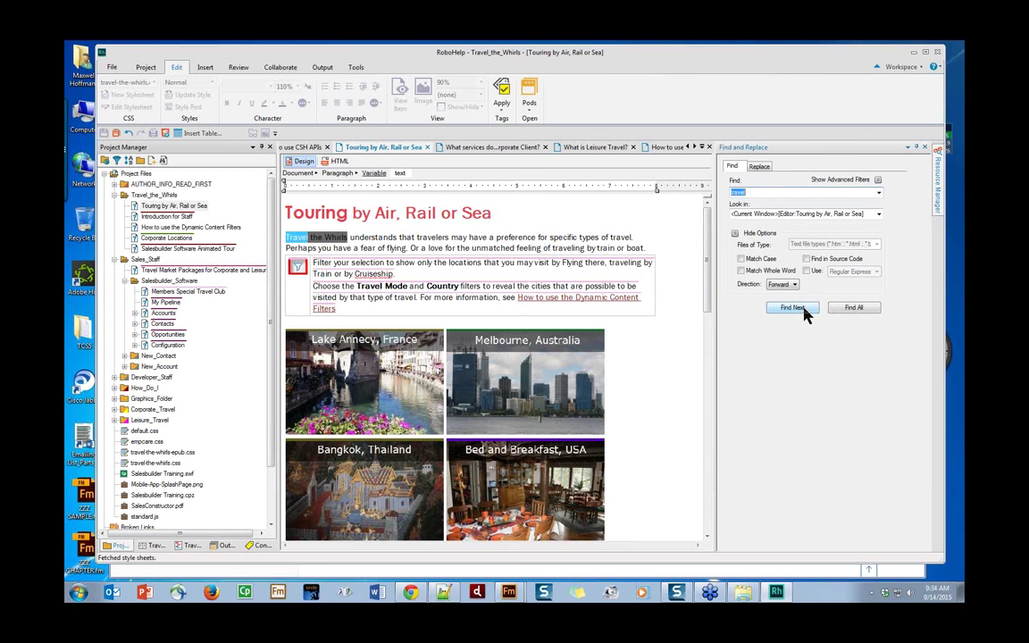
click(804, 311)
click(792, 308)
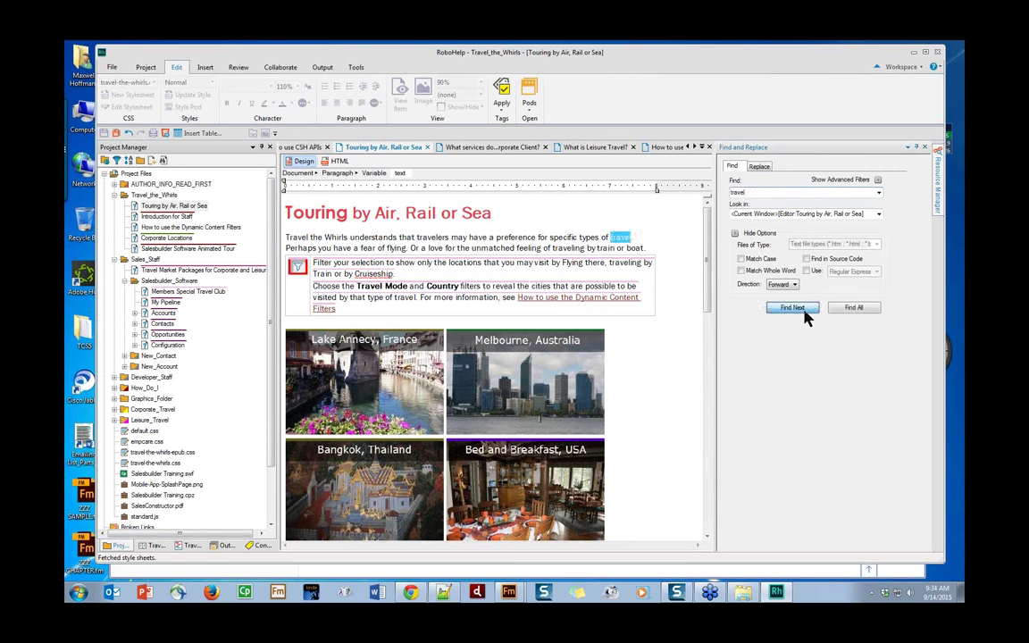
click(792, 309)
click(793, 308)
click(804, 310)
click(804, 310)
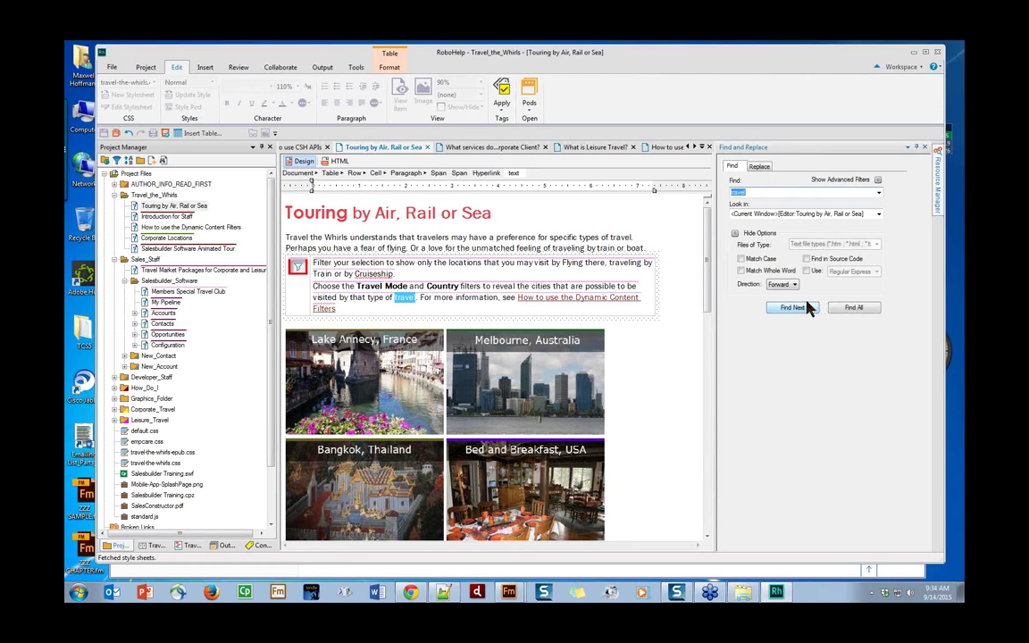
Show the topic's HTML source and find 'travel' matches with Find in Source Code enabled.
click(341, 162)
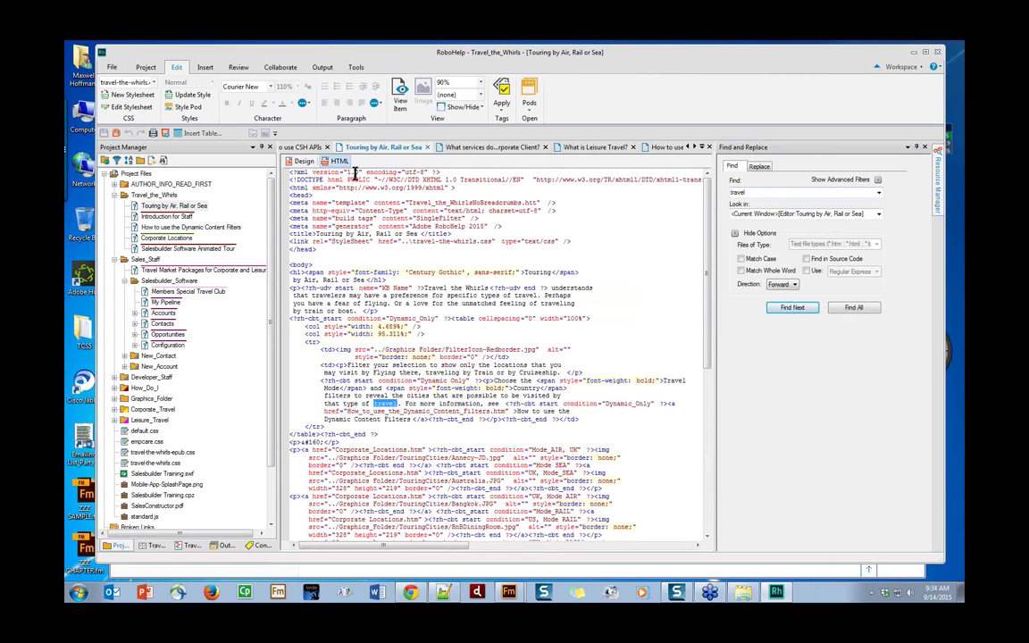
click(782, 309)
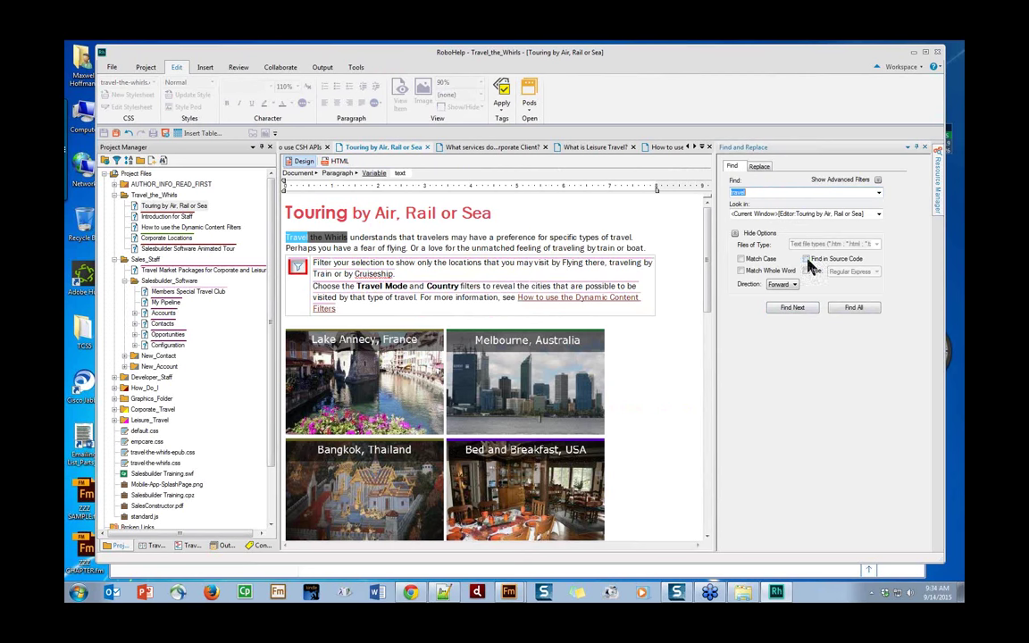
click(806, 259)
click(803, 311)
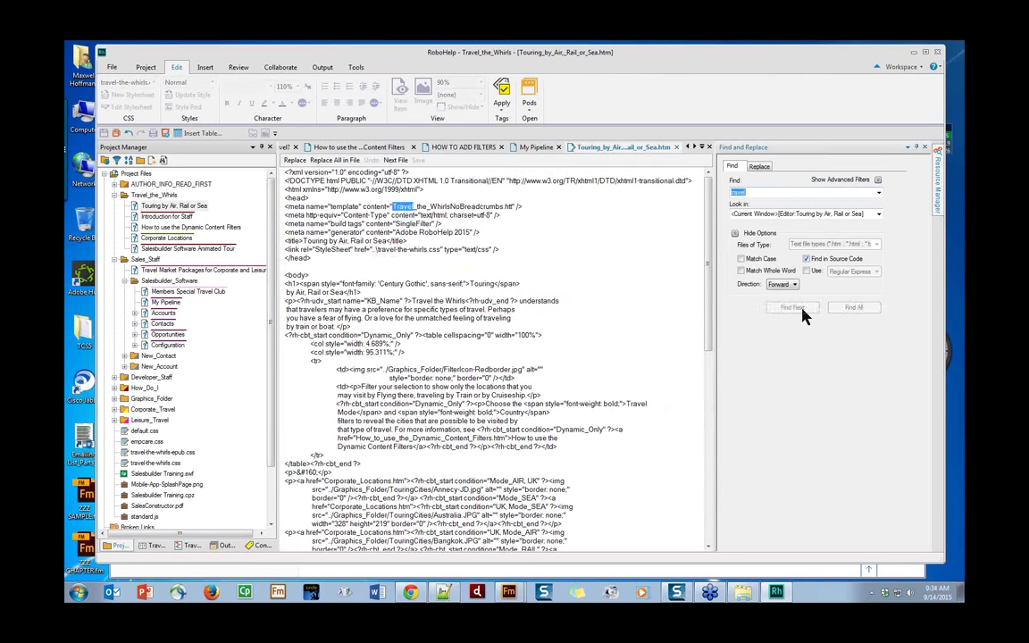
click(803, 312)
click(803, 313)
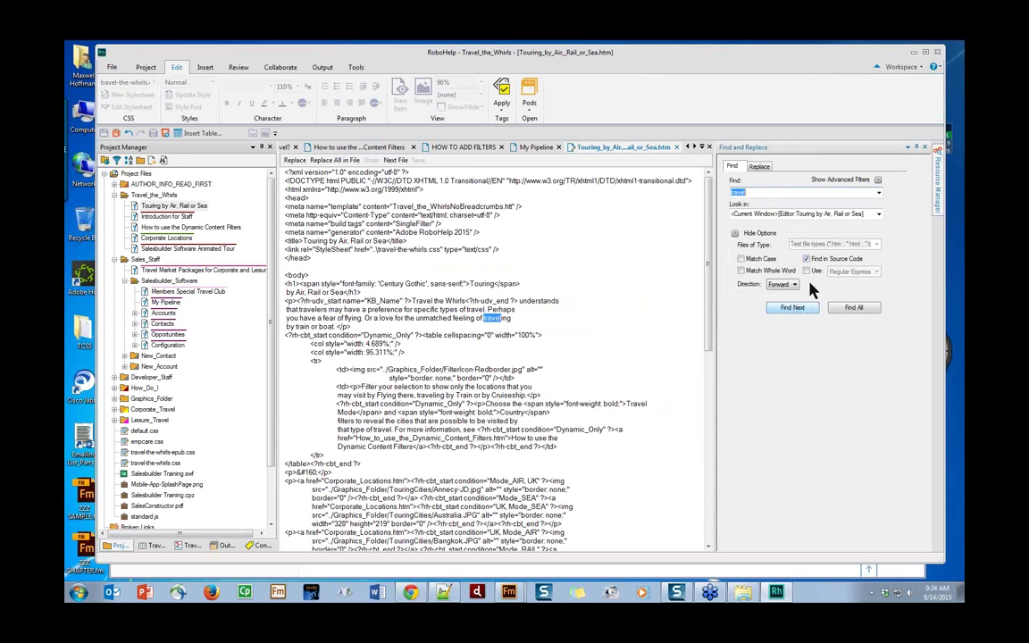
Turn off Find in Source Code and step through the 'travel' matches in Design view.
click(807, 259)
click(797, 308)
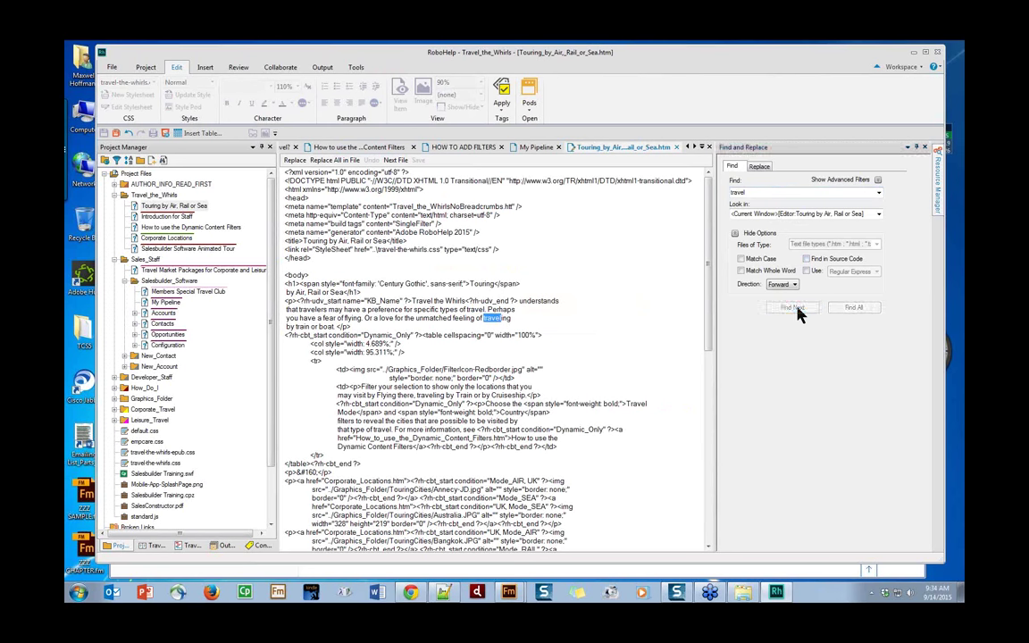
click(797, 310)
click(797, 309)
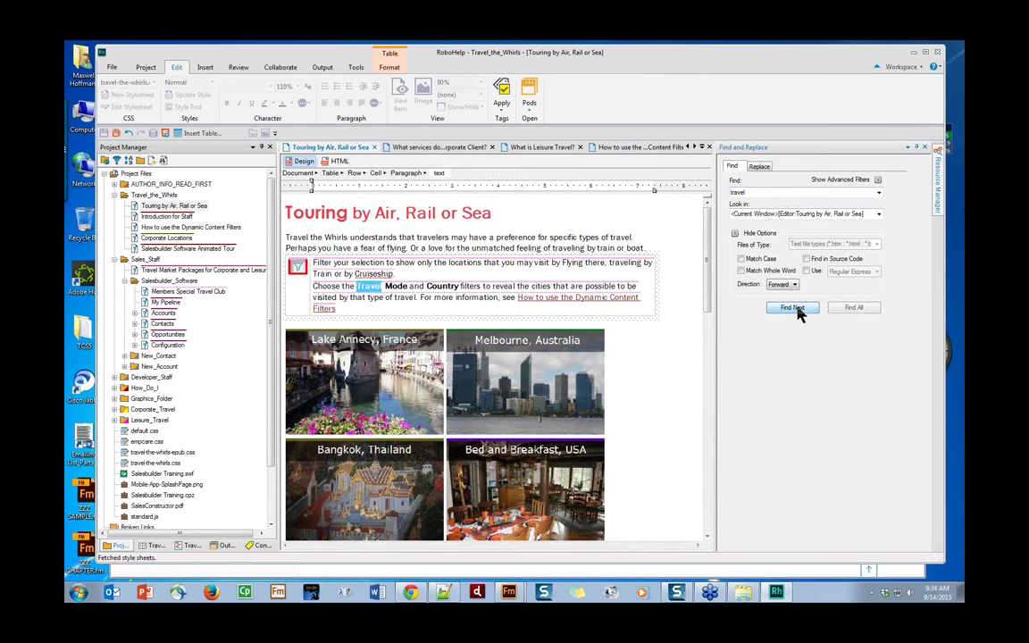
click(798, 309)
click(798, 309)
click(797, 309)
click(797, 309)
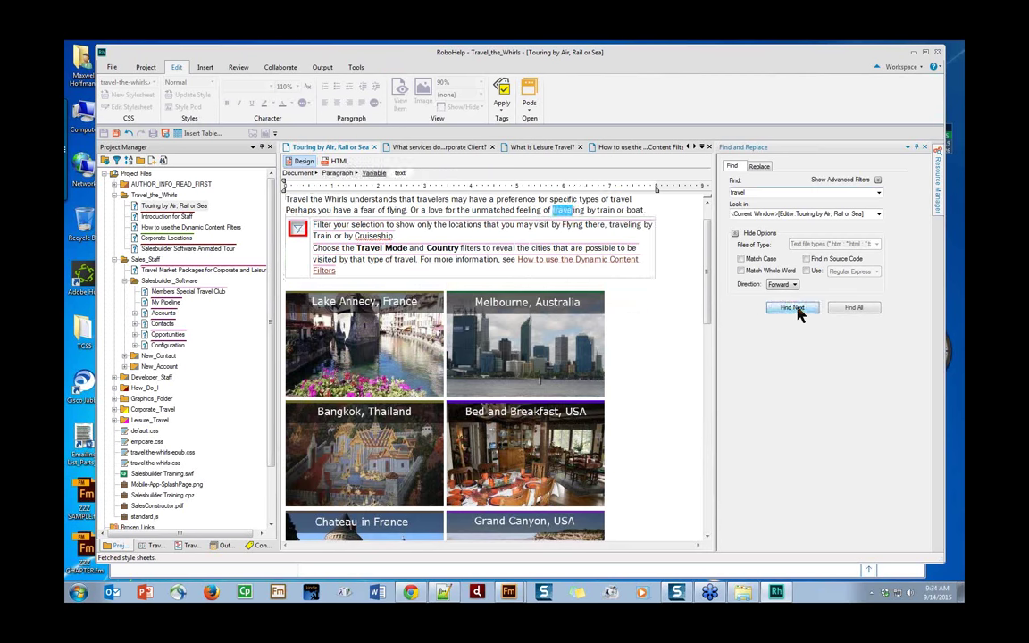
click(797, 309)
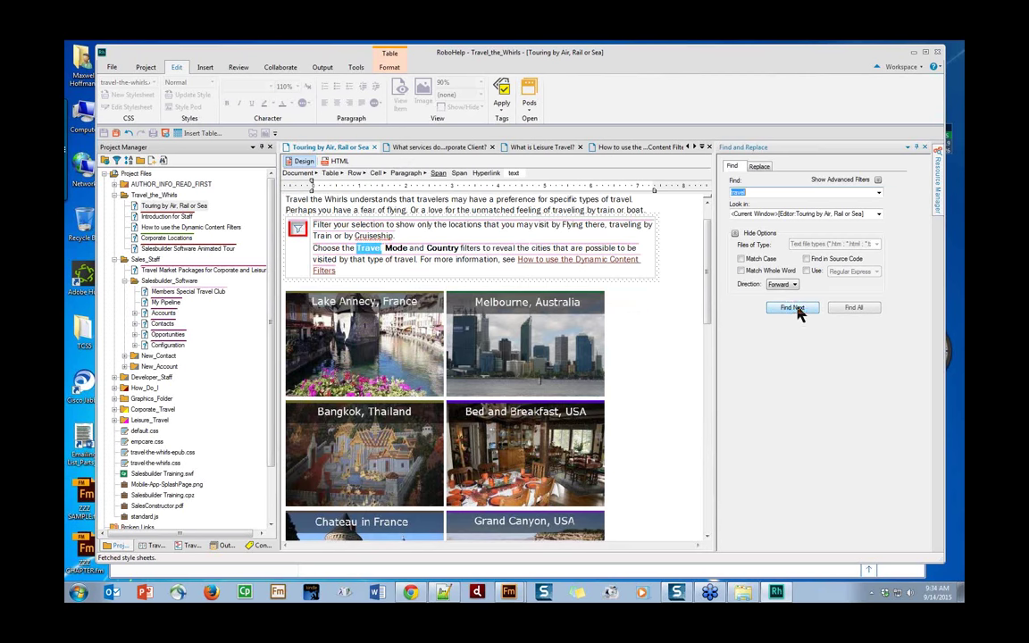
click(947, 69)
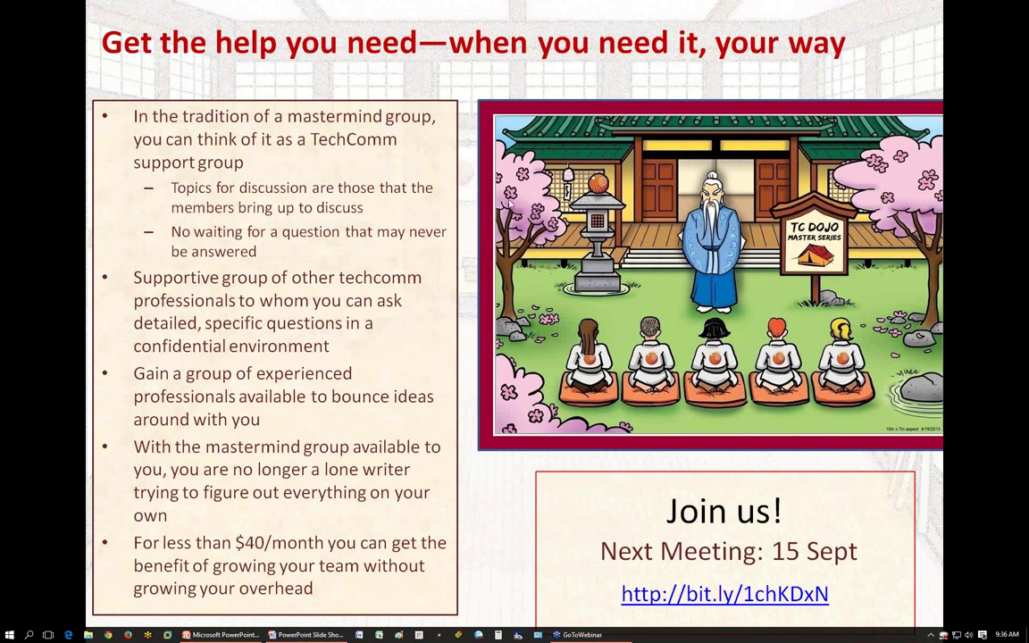
Advance the slide show to the closing 'Thank you for coming !' slide.
click(435, 273)
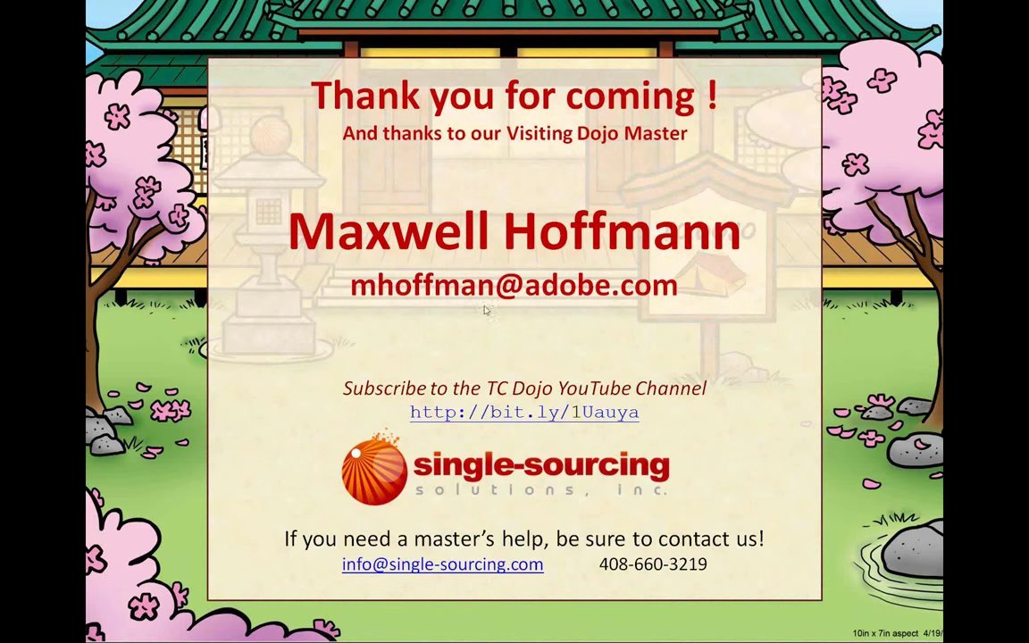